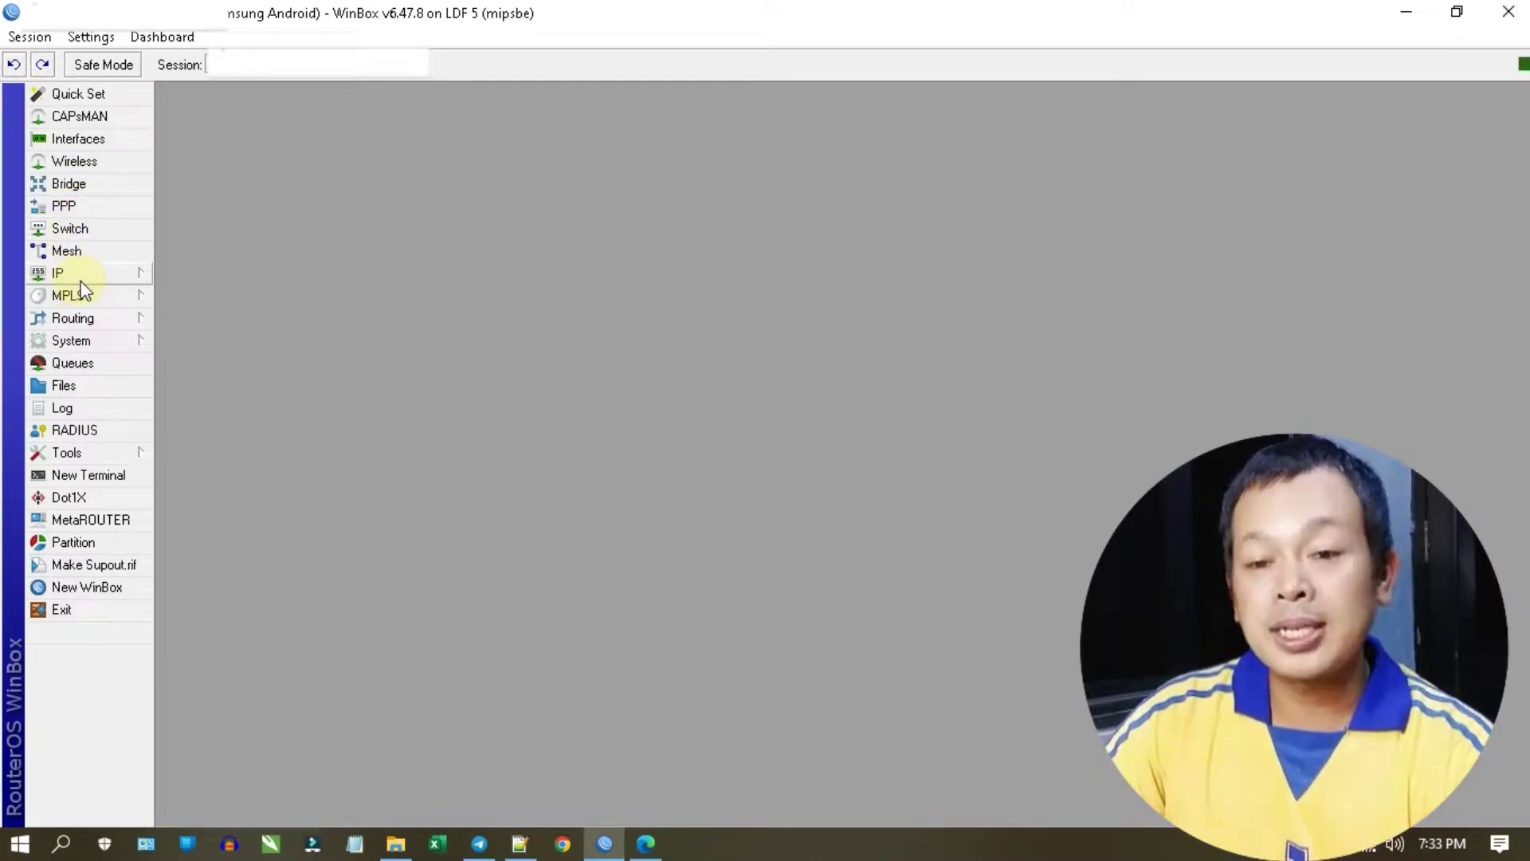
- Start a new firewall raw rule in the prerouting chain with protocol 6 (tcp)
left_click(81, 279)
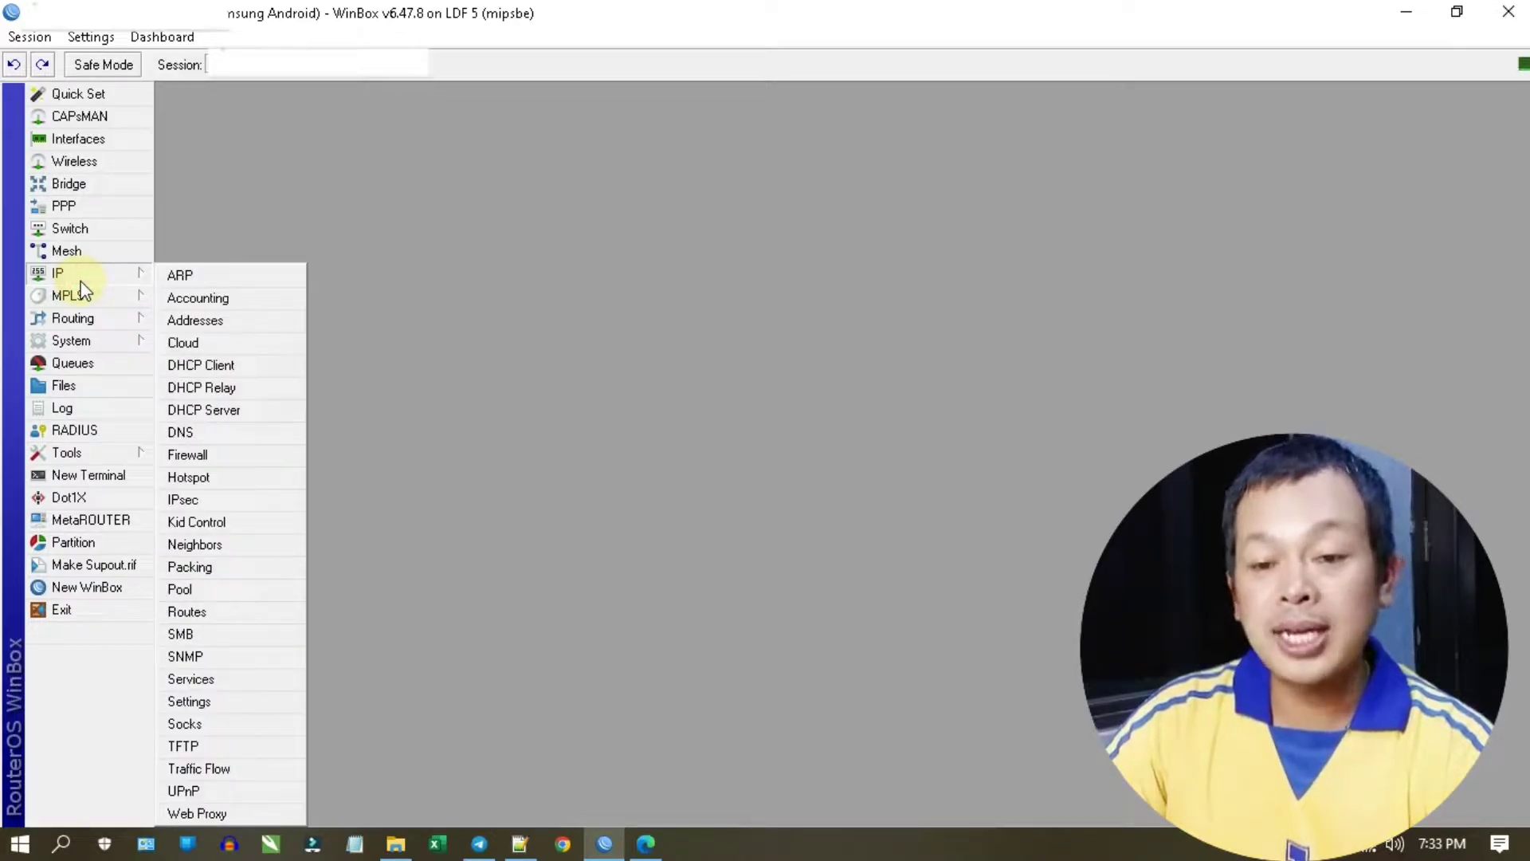
left_click(220, 458)
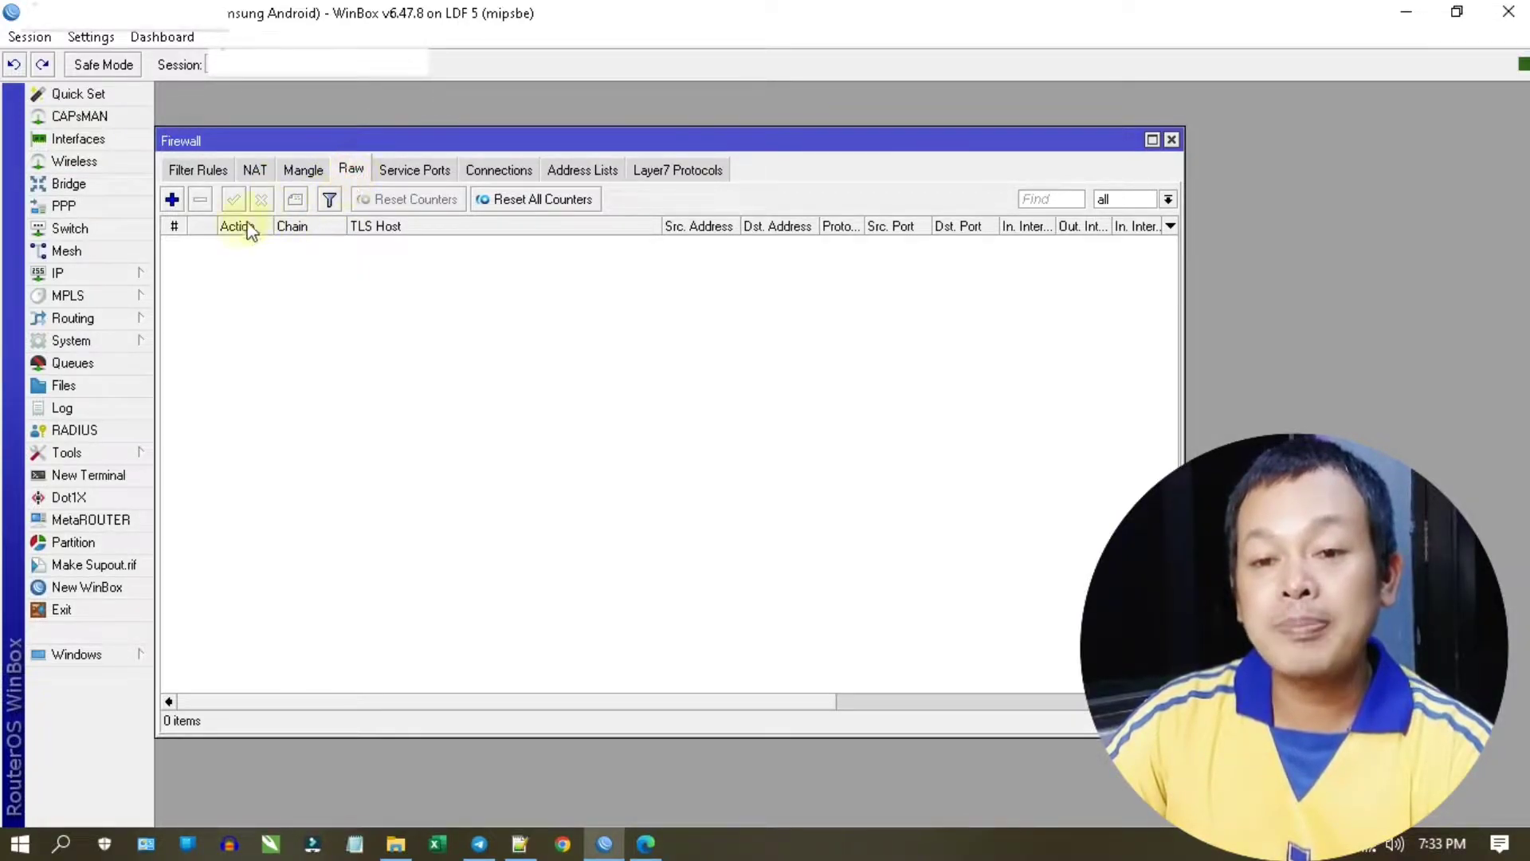
left_click(174, 200)
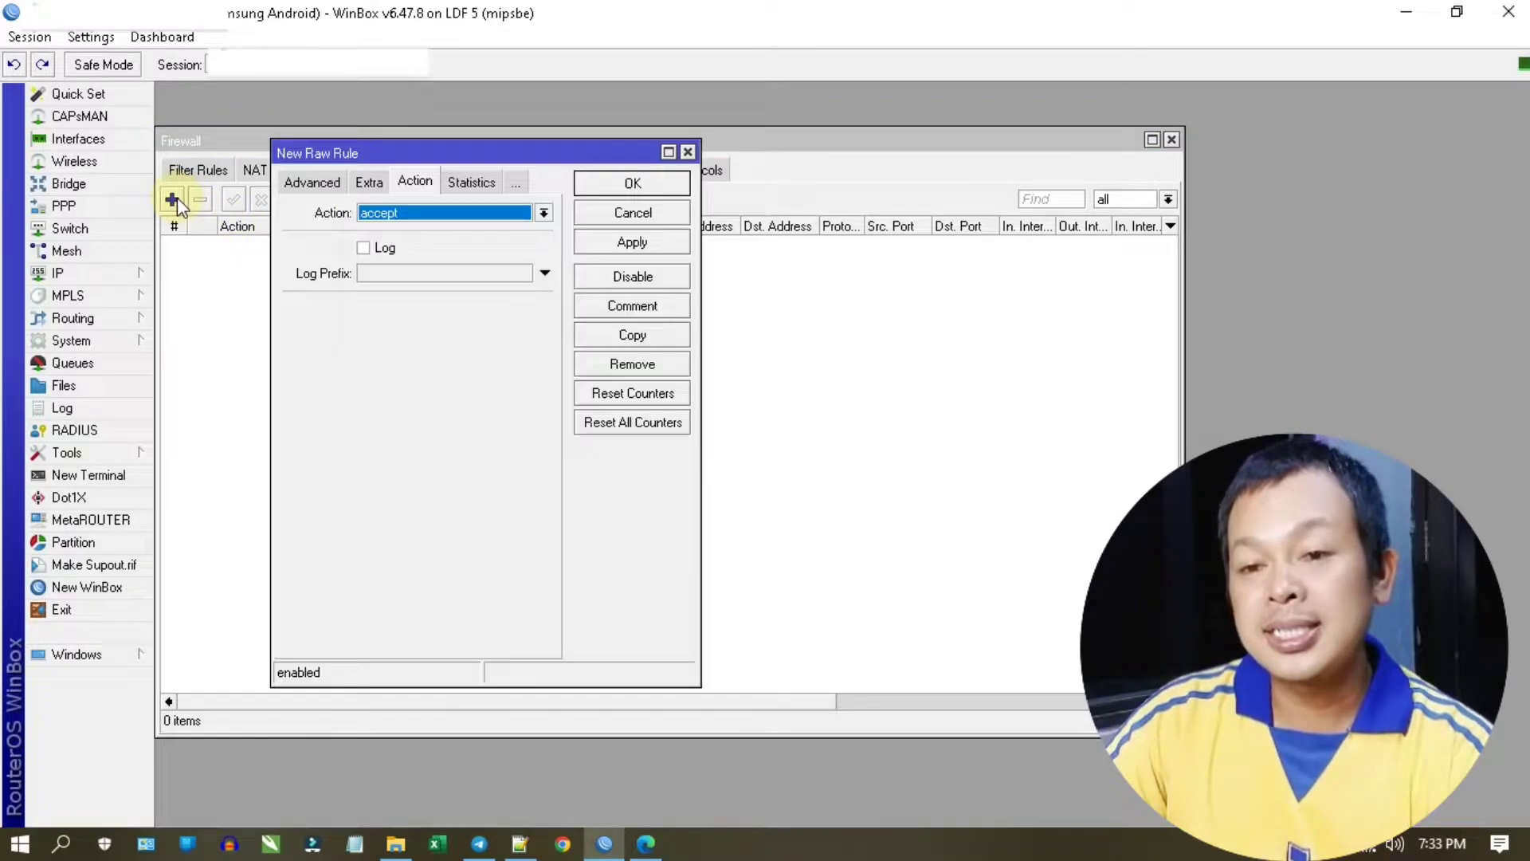
left_click(303, 182)
left_click(295, 181)
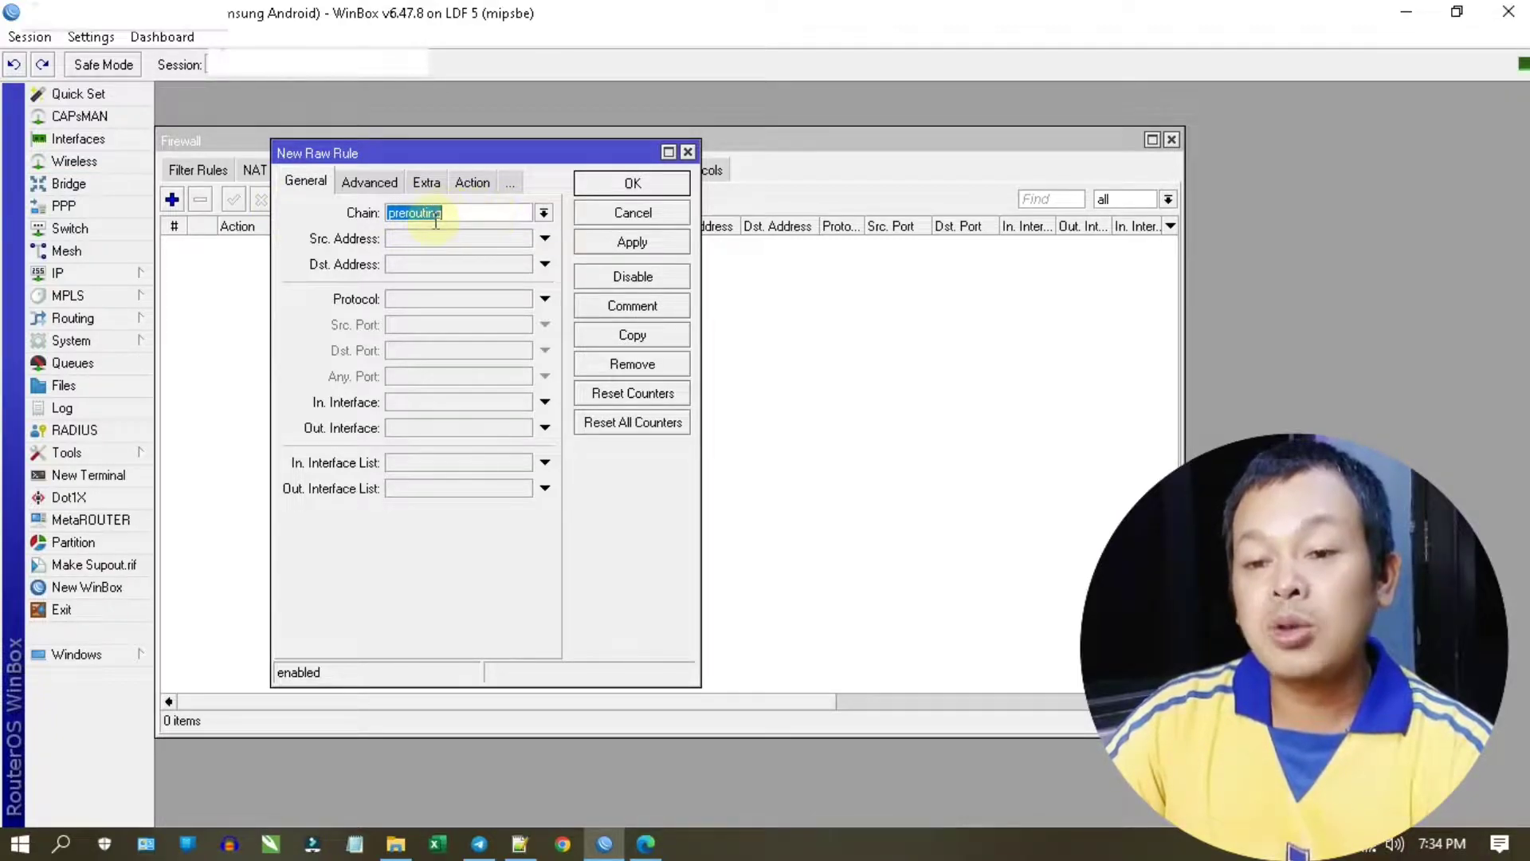
left_click(400, 299)
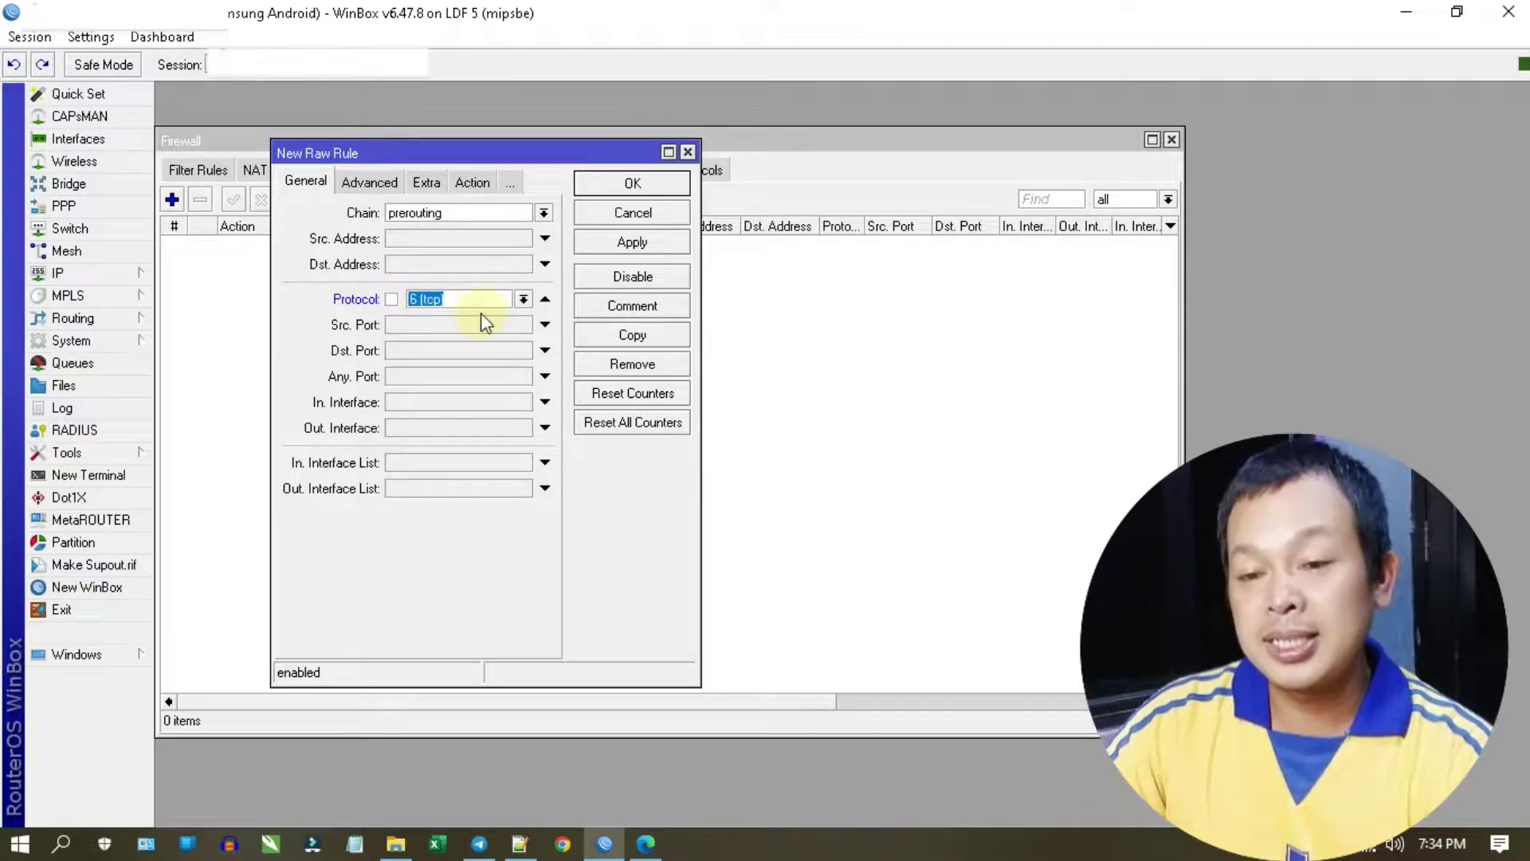
- Set the rule's TLS Host to *.windowsupdate.microsoft.com, copied from the host list on the blok-windows-update web page in the browser
left_click(393, 183)
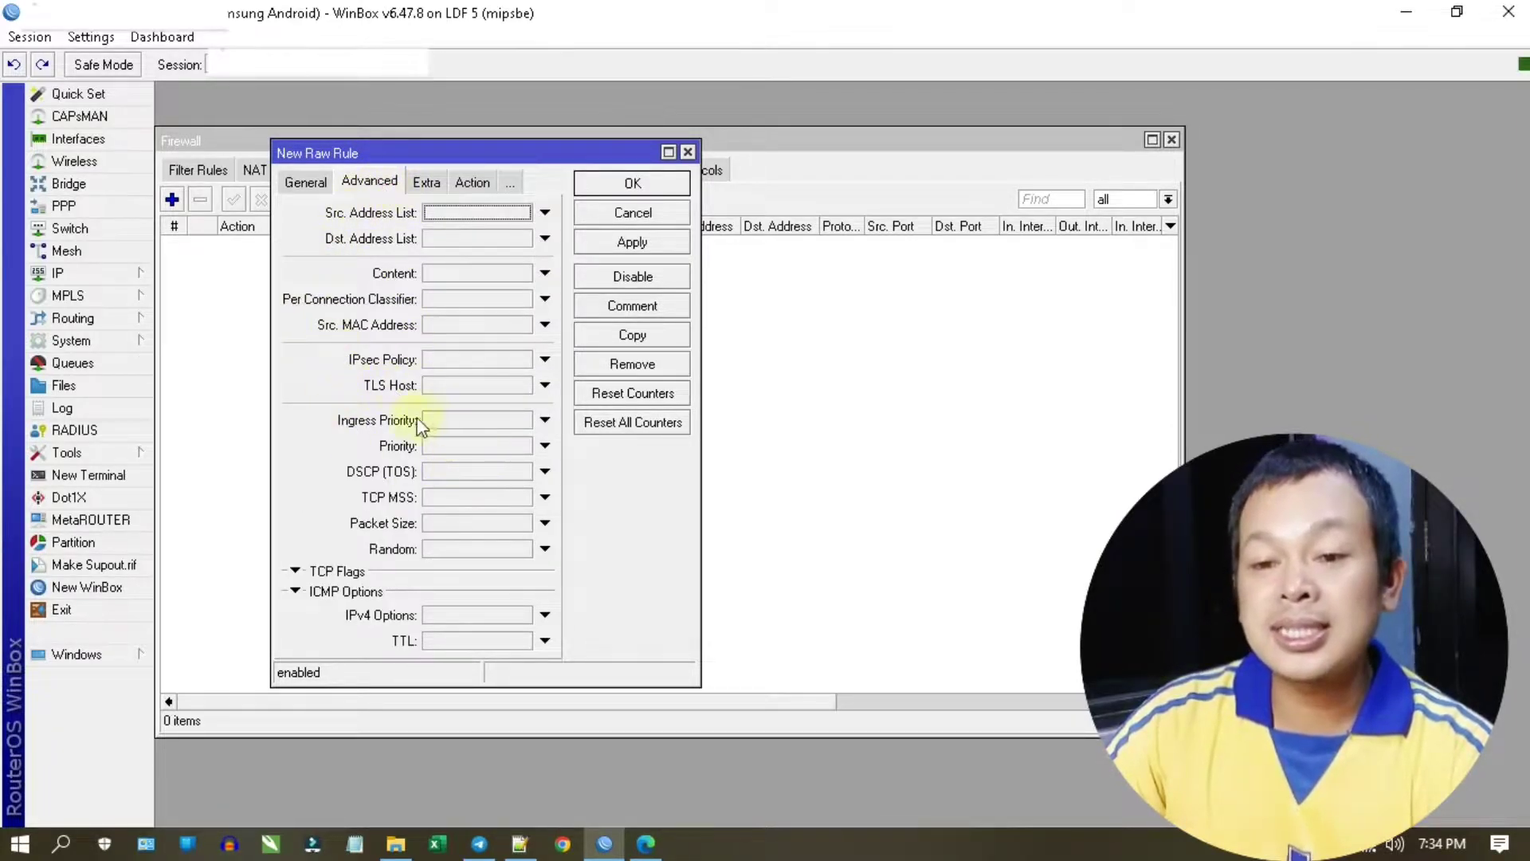
left_click(476, 387)
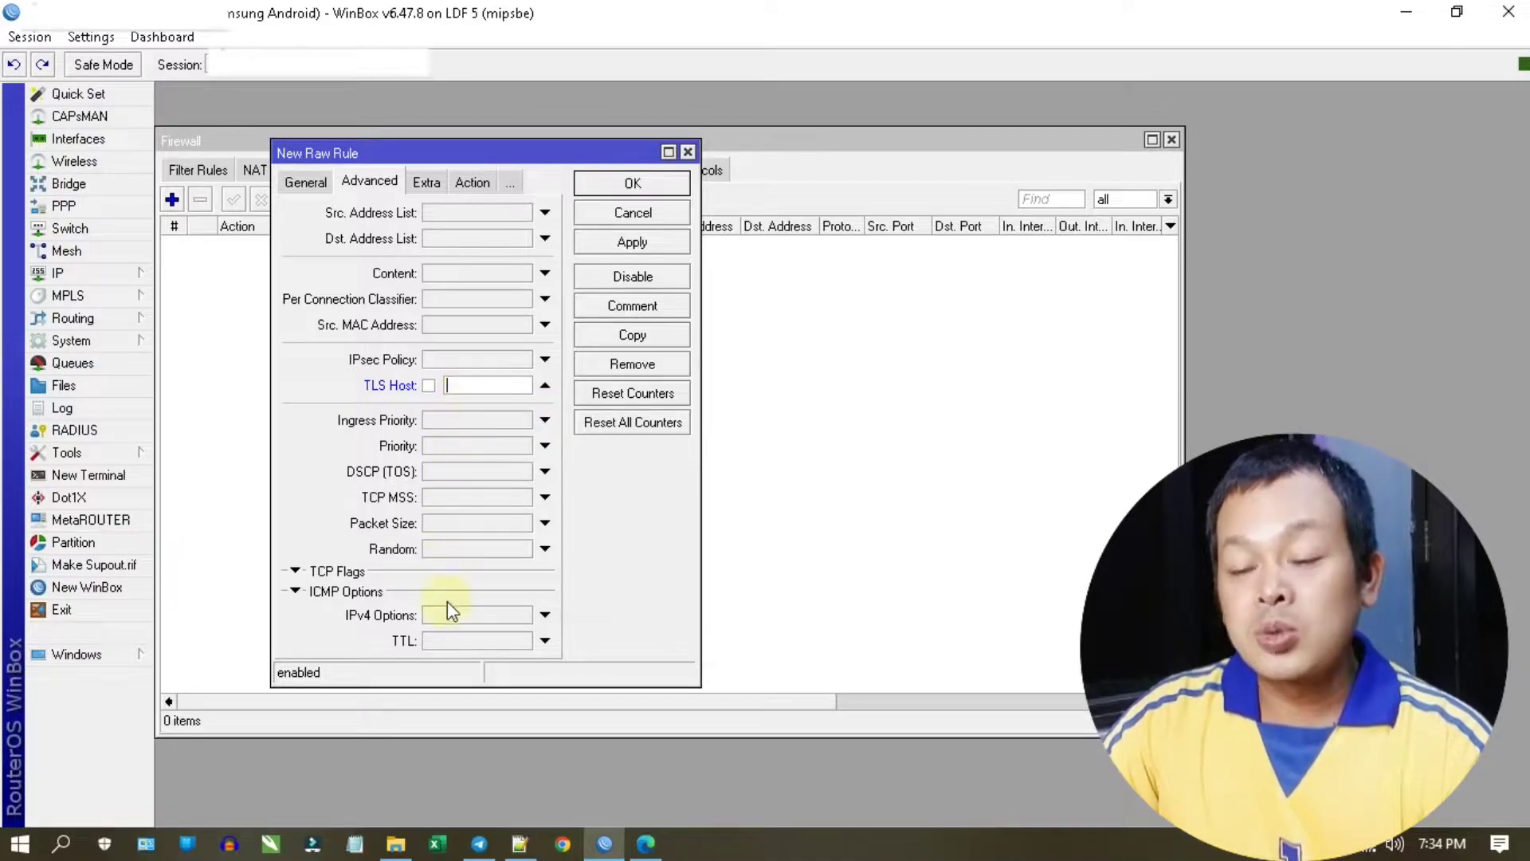
left_click(647, 843)
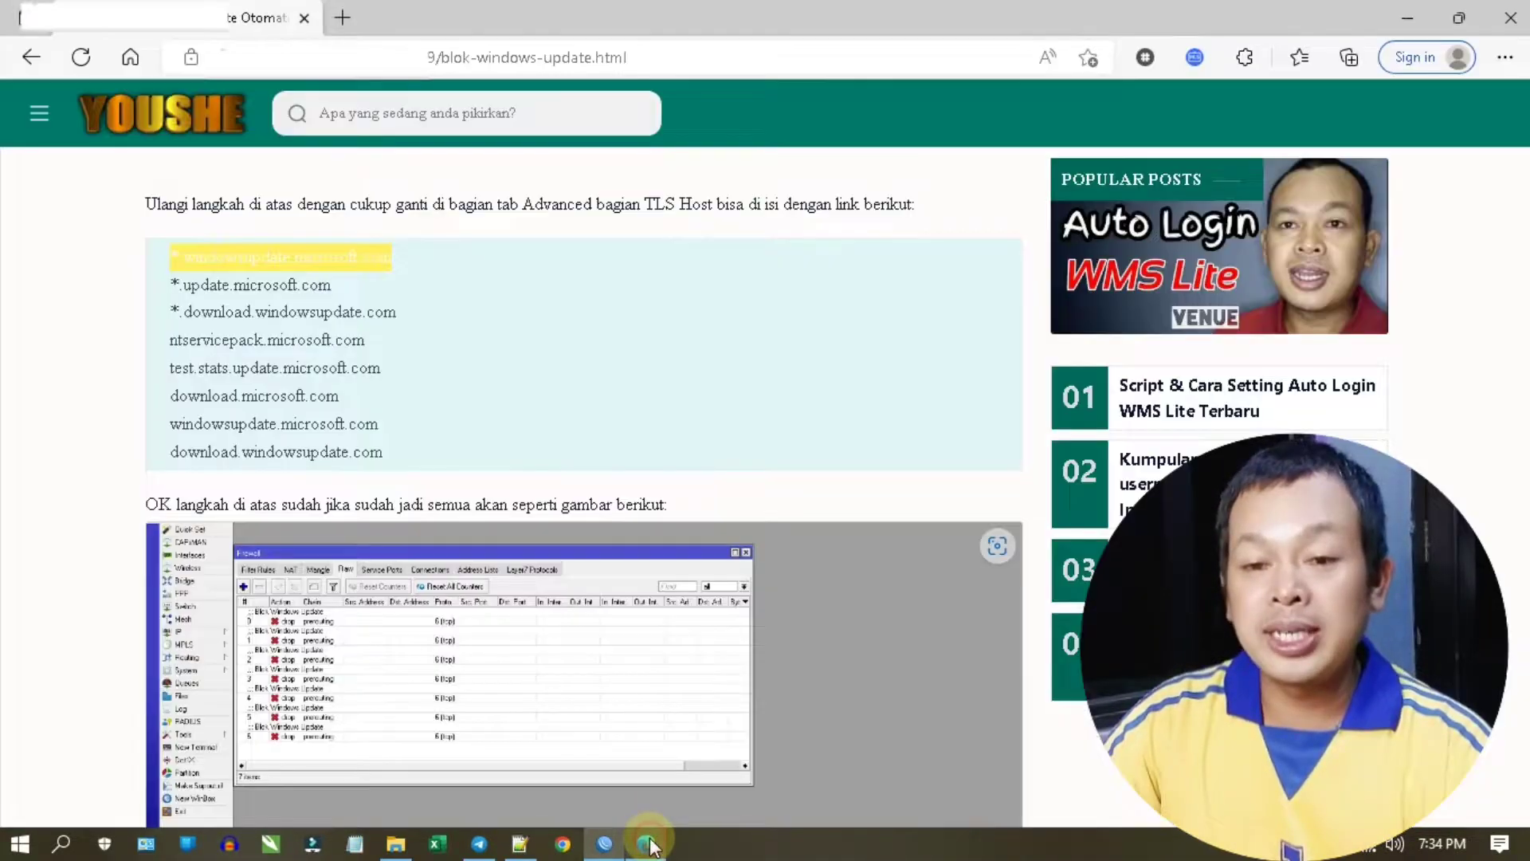
left_click(190, 255)
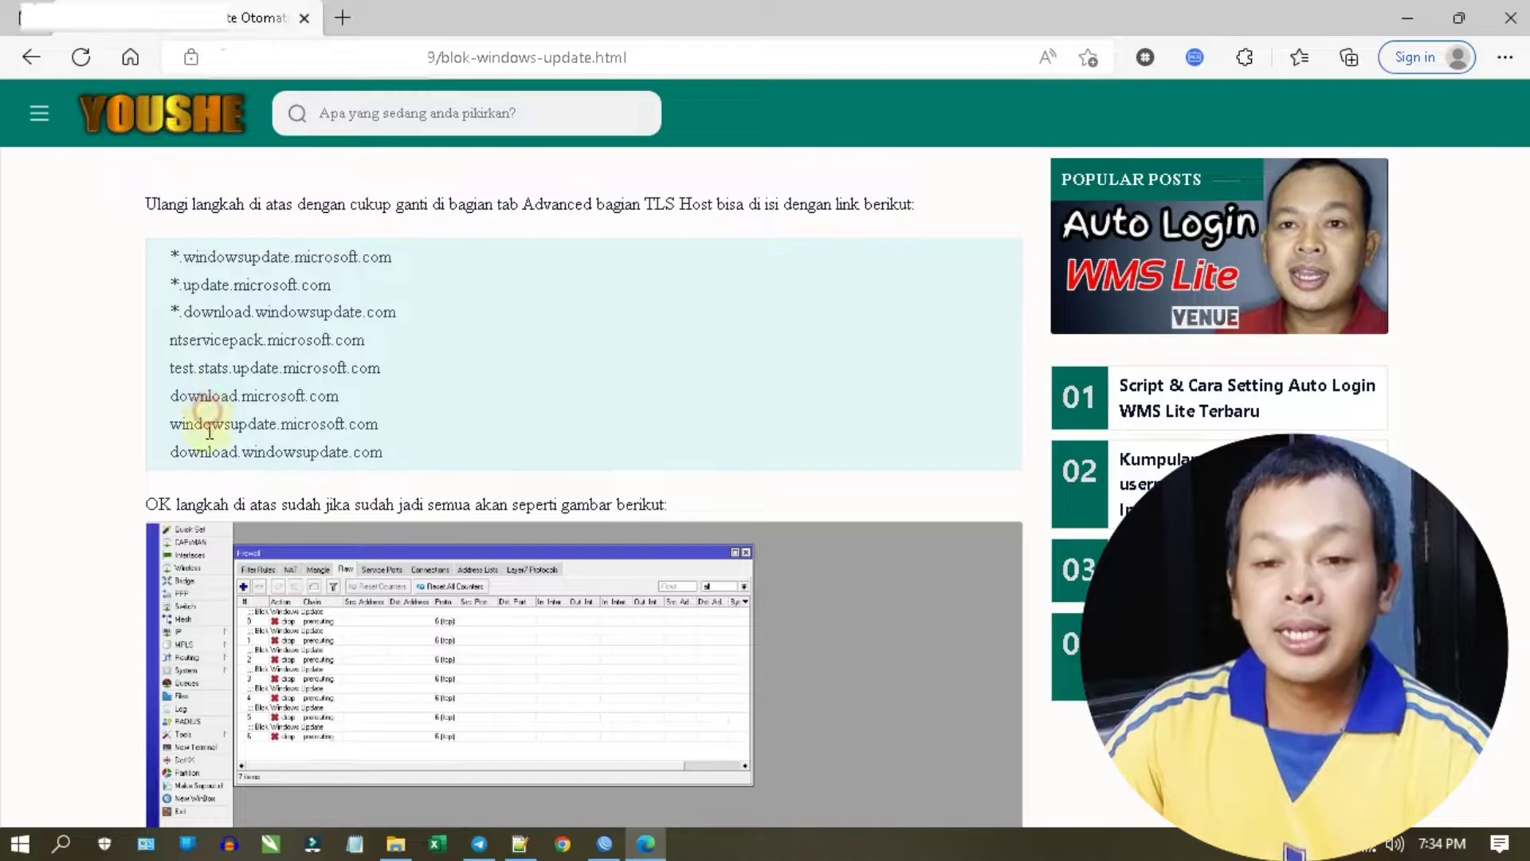
triple_click(393, 261)
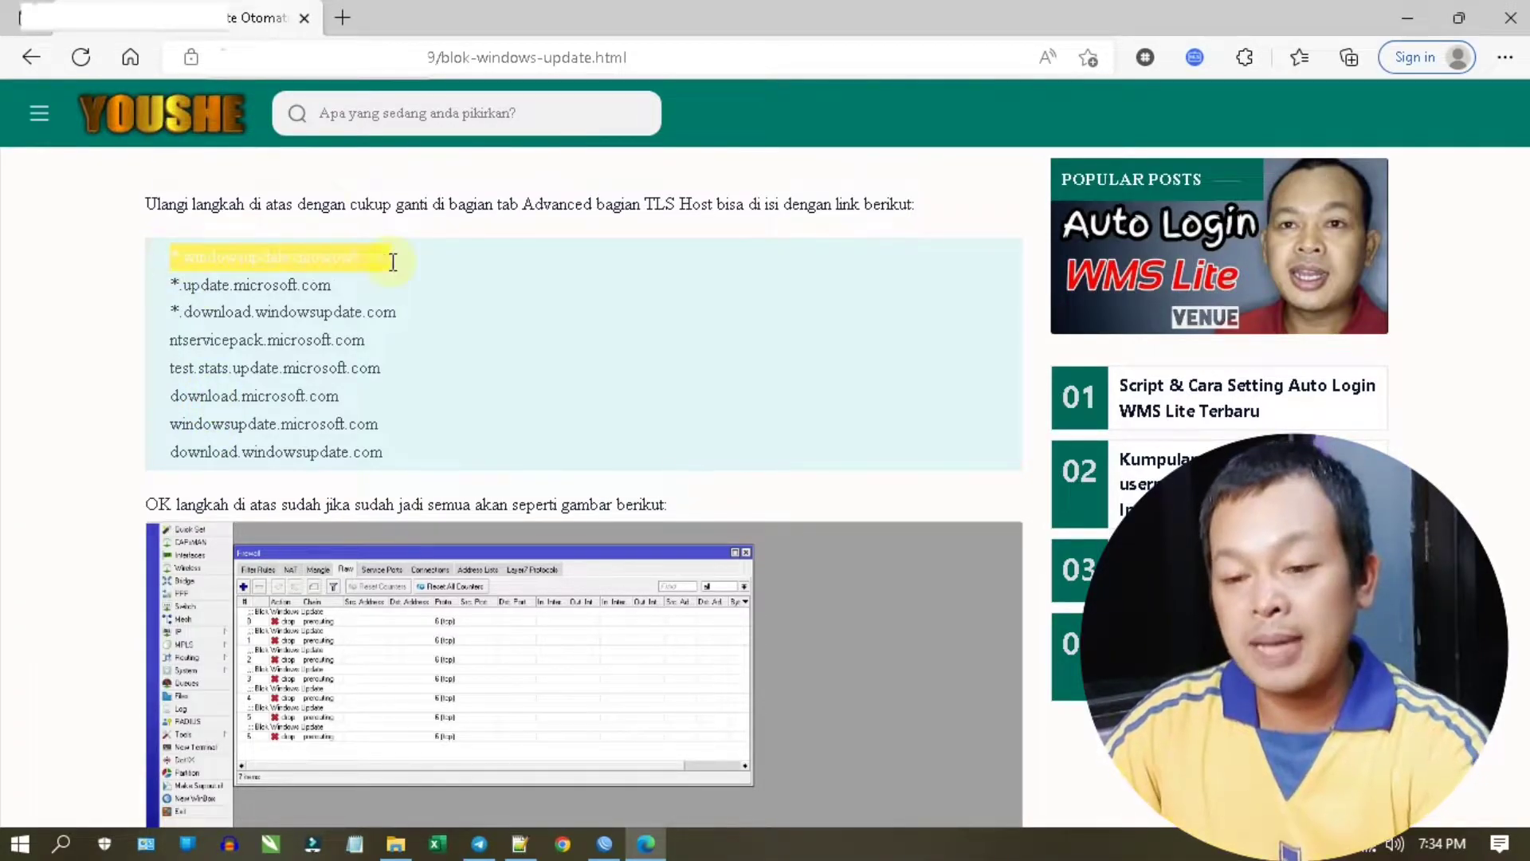
left_click(607, 844)
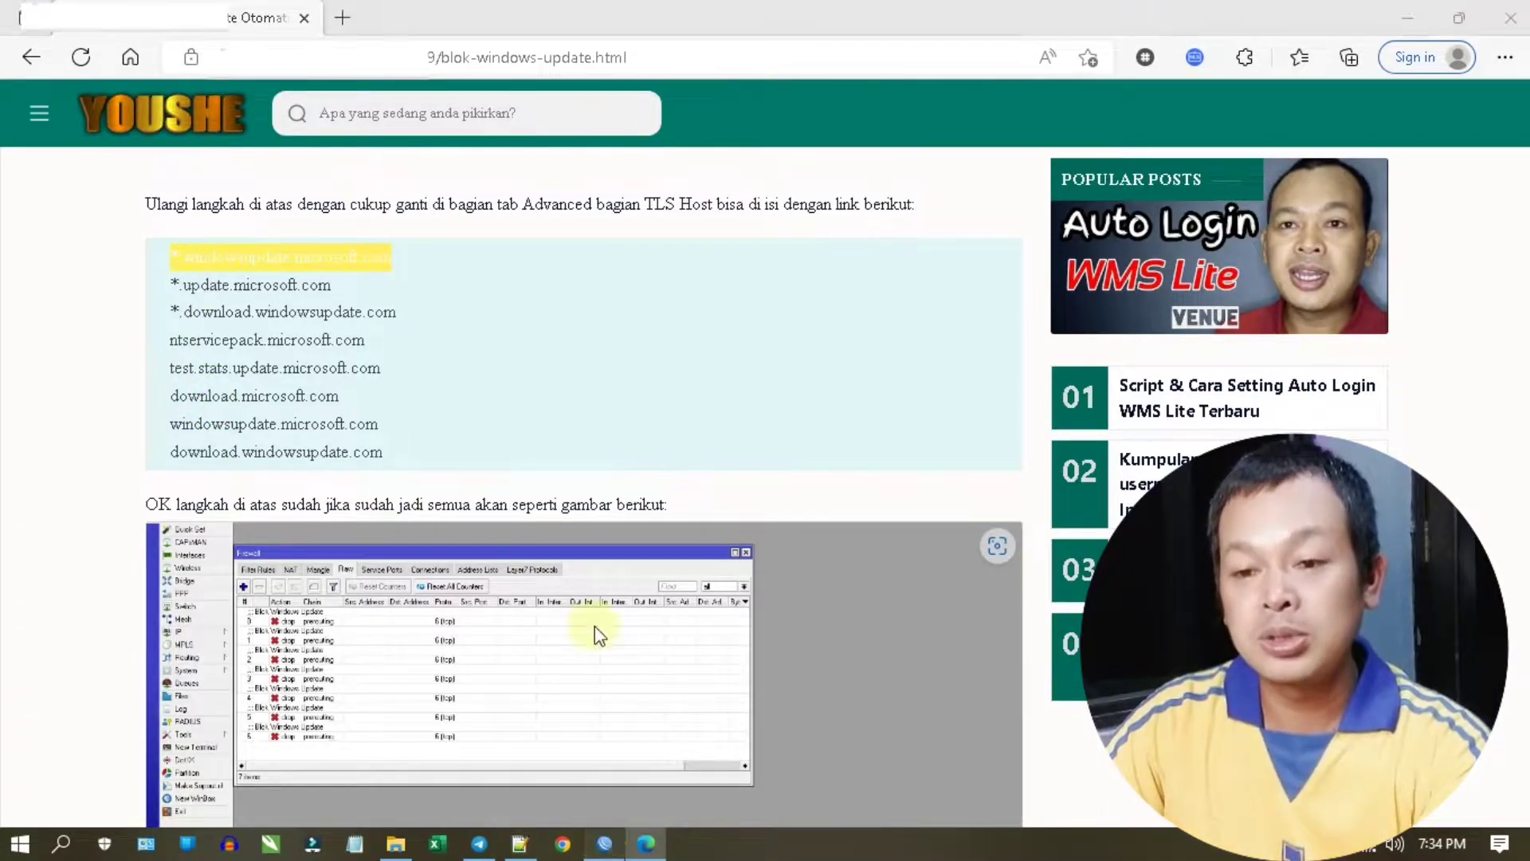
left_click(478, 385)
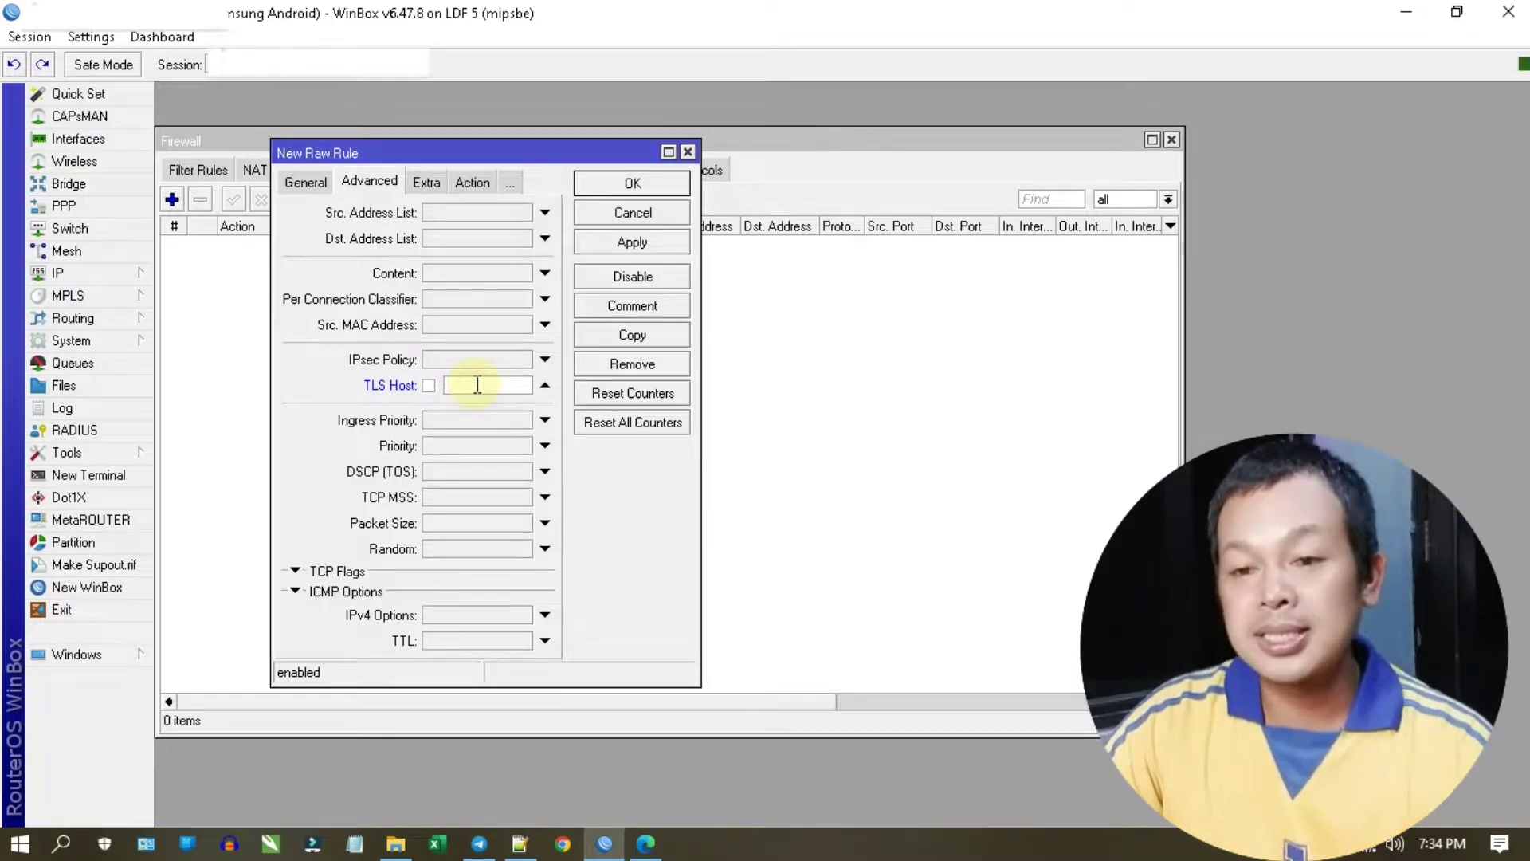
key("ctrl+v")
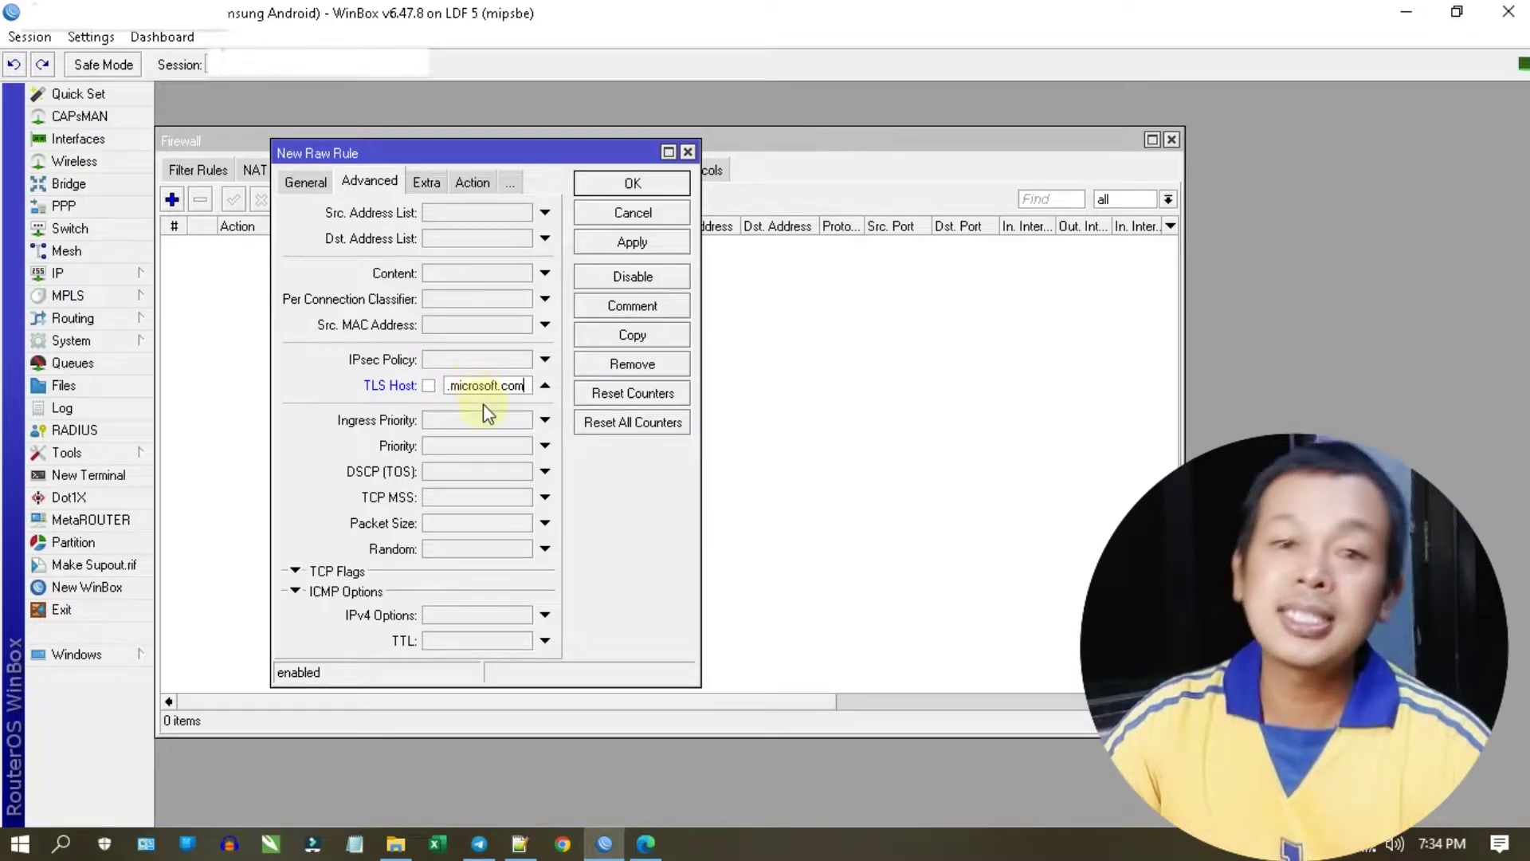
- Set the raw rule's action to drop, add the comment "Blokir Update WIndows" and save the rule
left_click(470, 185)
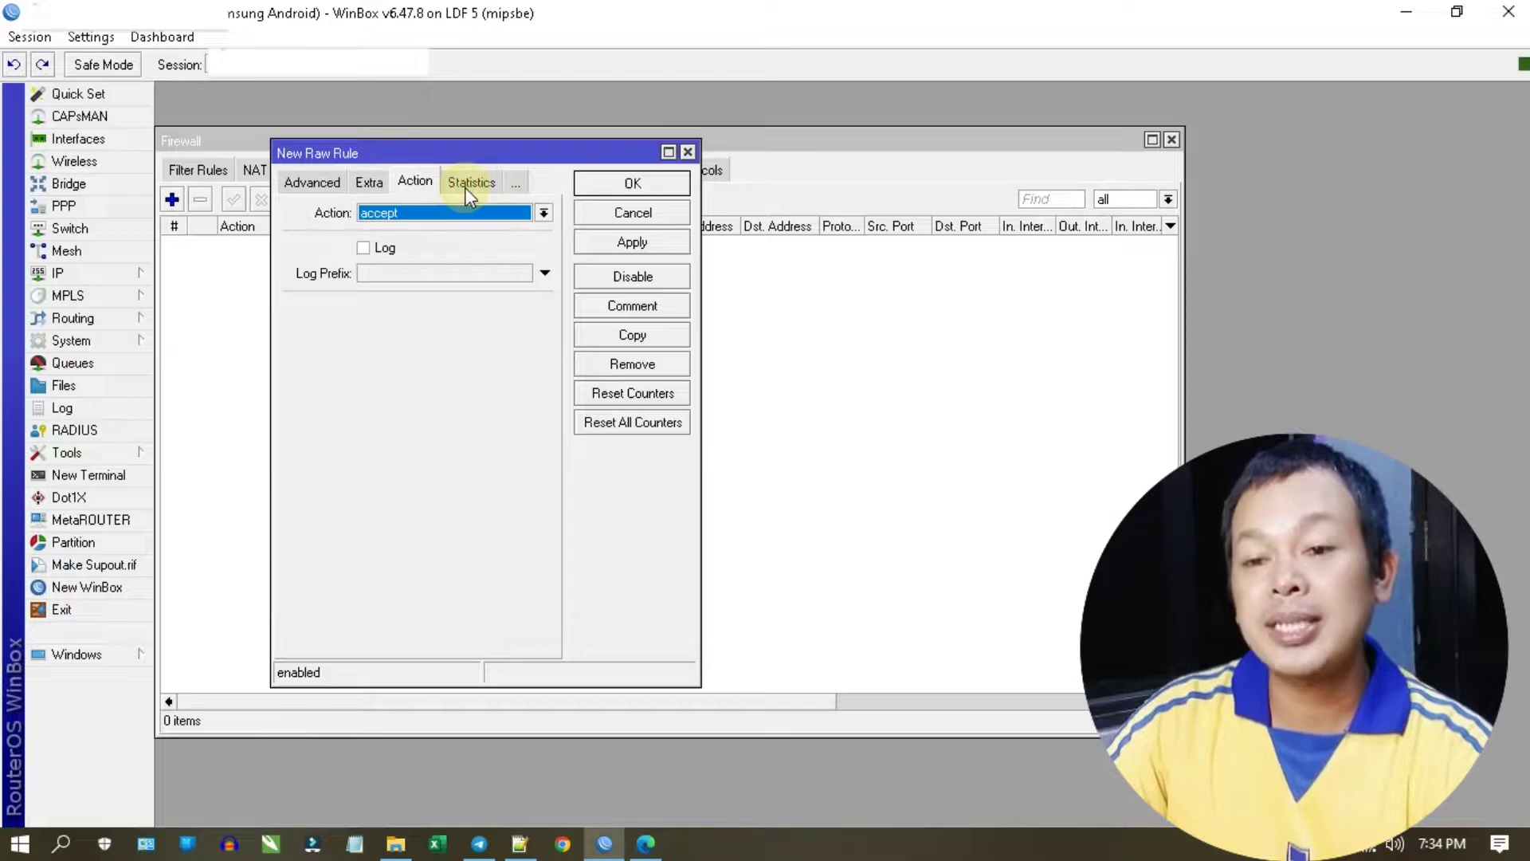
left_click(438, 219)
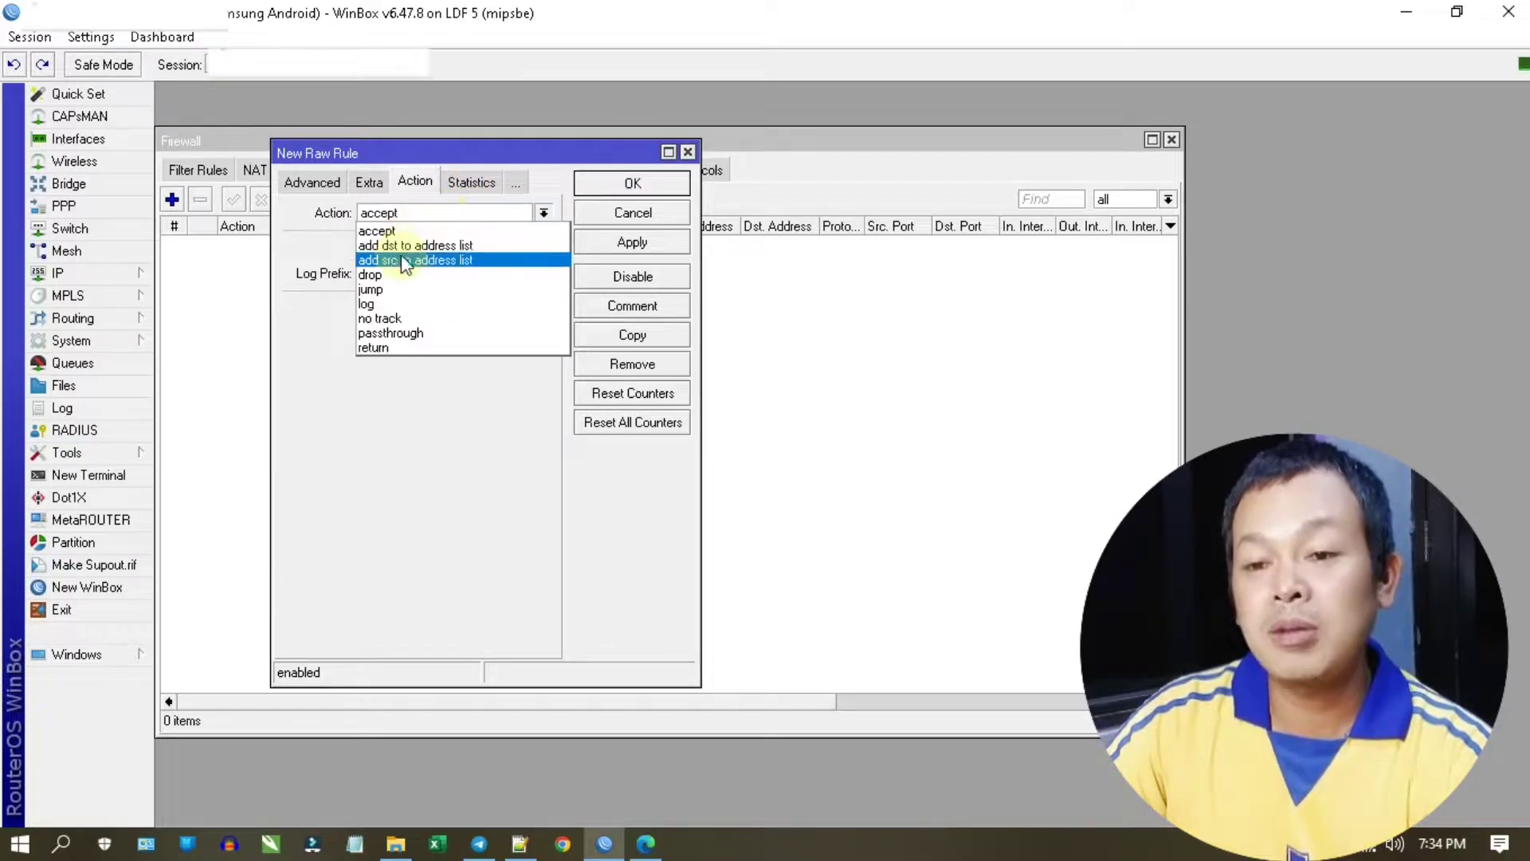
left_click(405, 276)
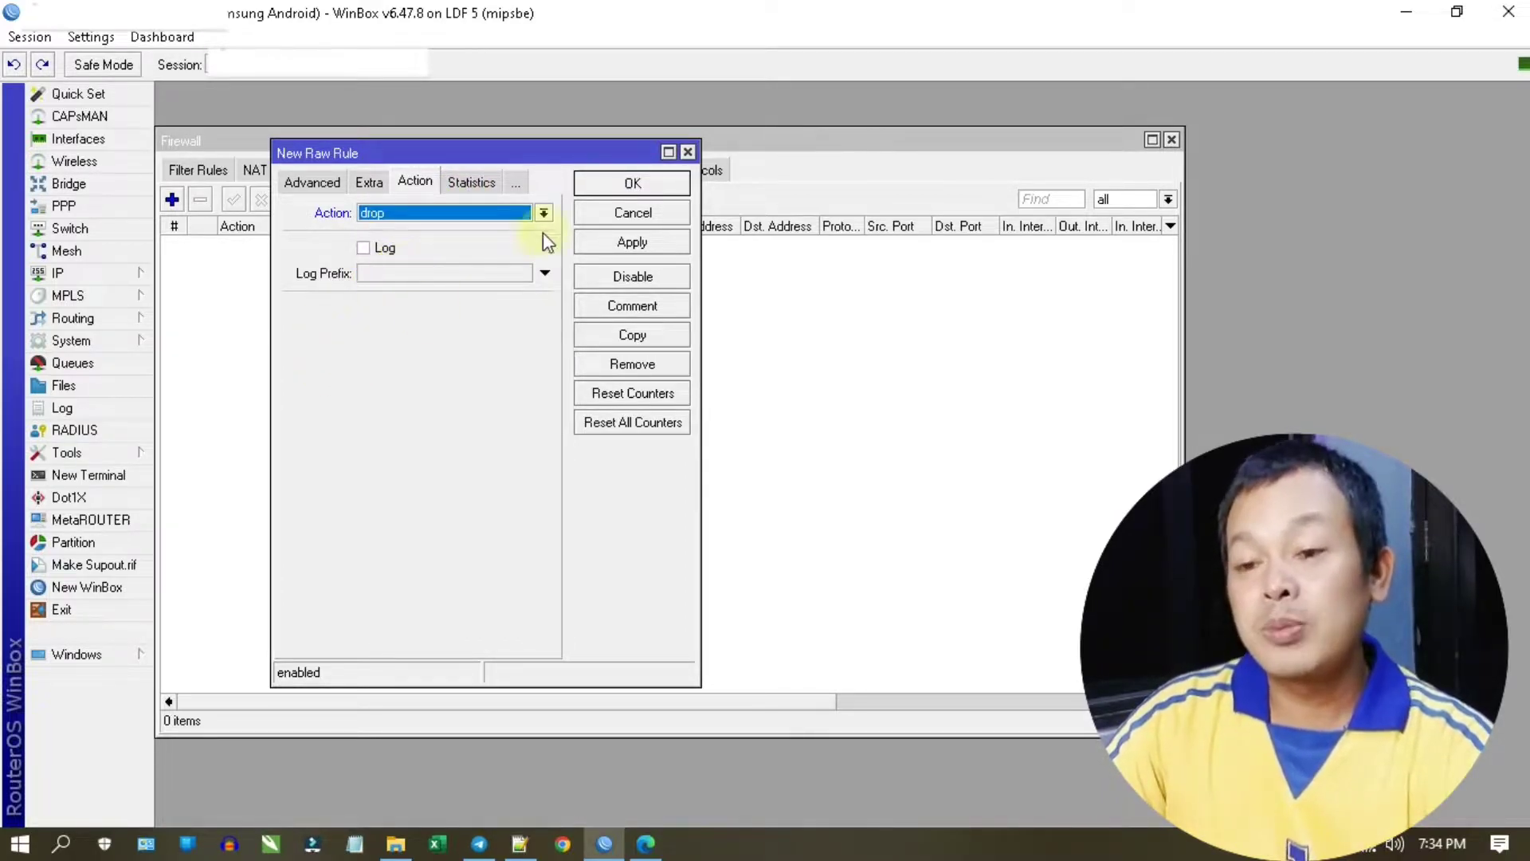
left_click(594, 306)
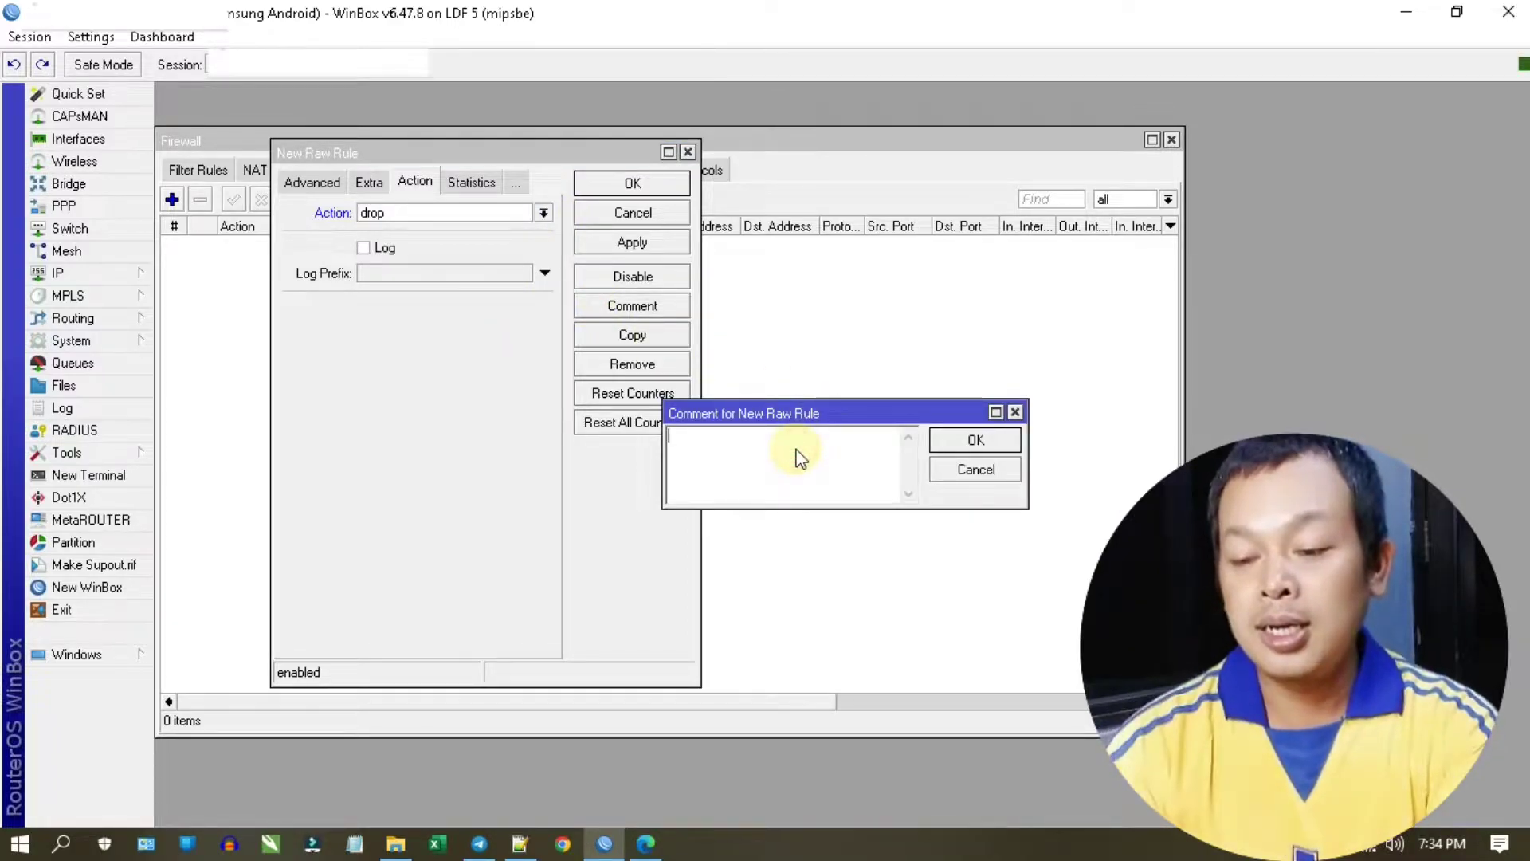
type("Blokir Update WIndows")
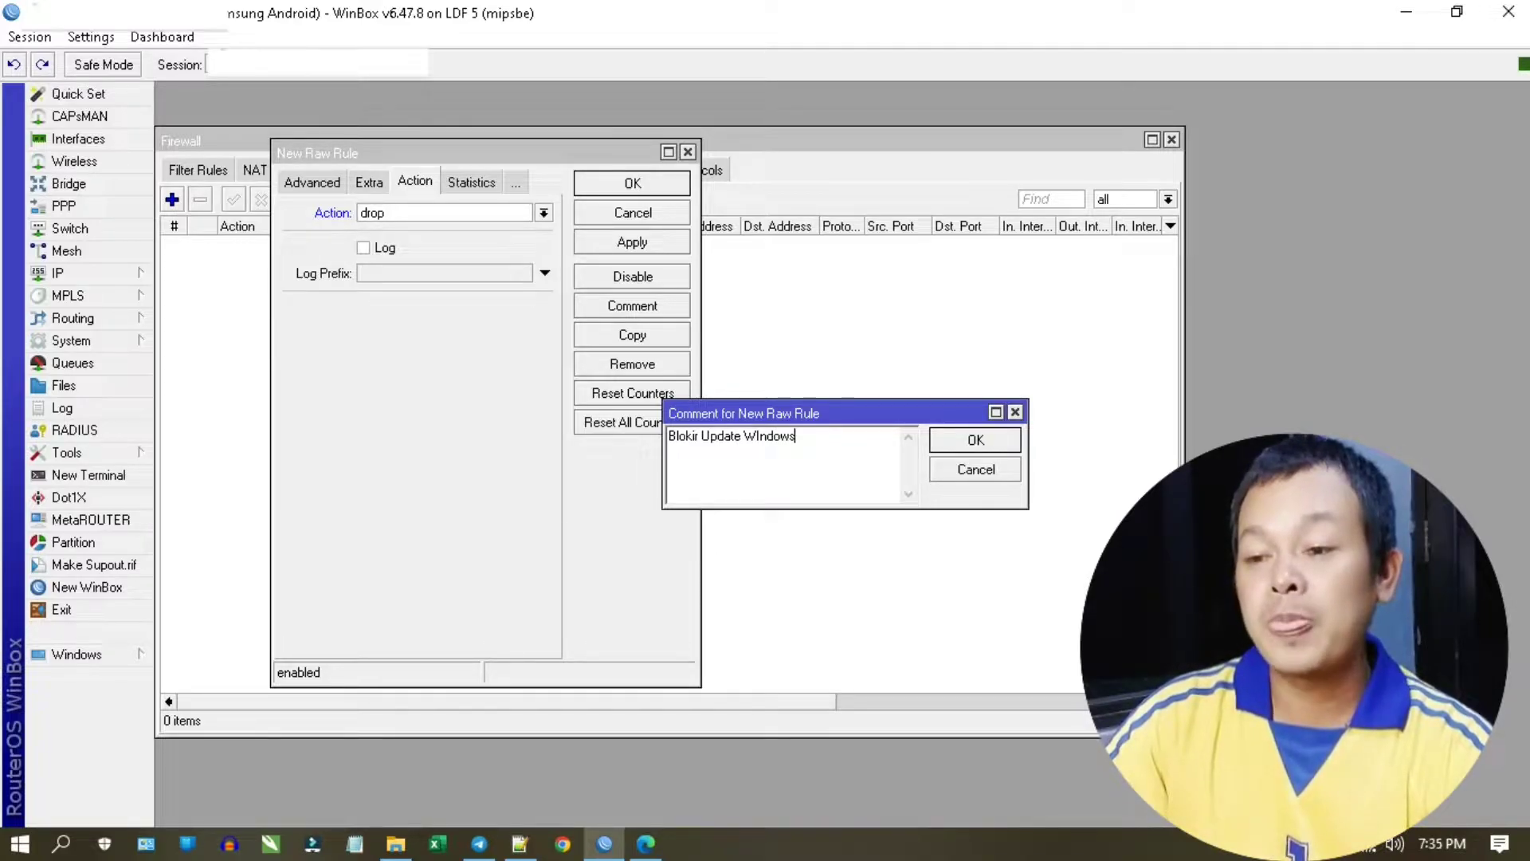
left_click(977, 443)
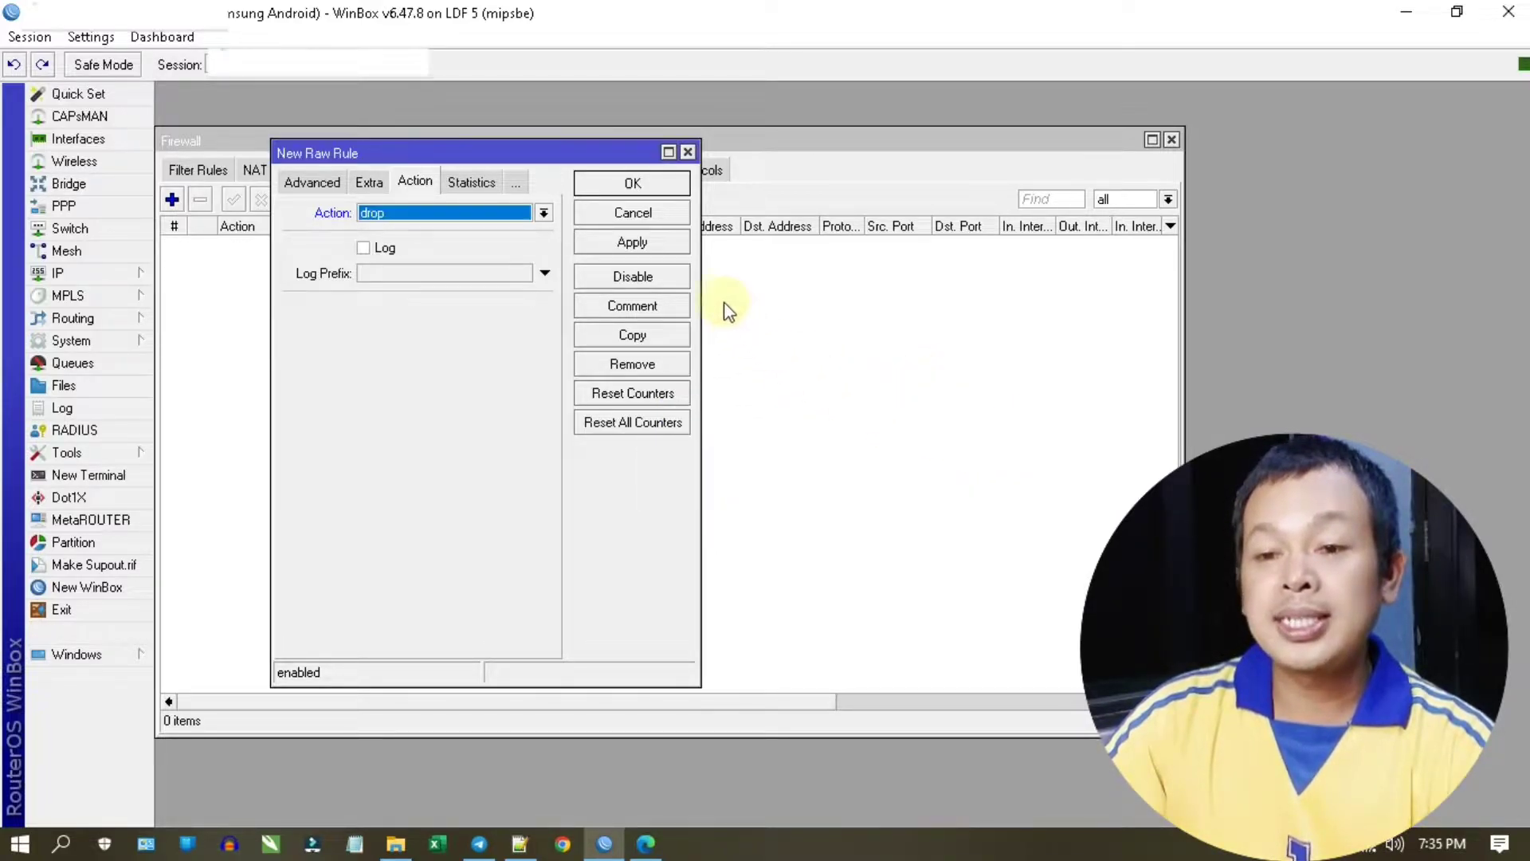
left_click(629, 244)
left_click(629, 185)
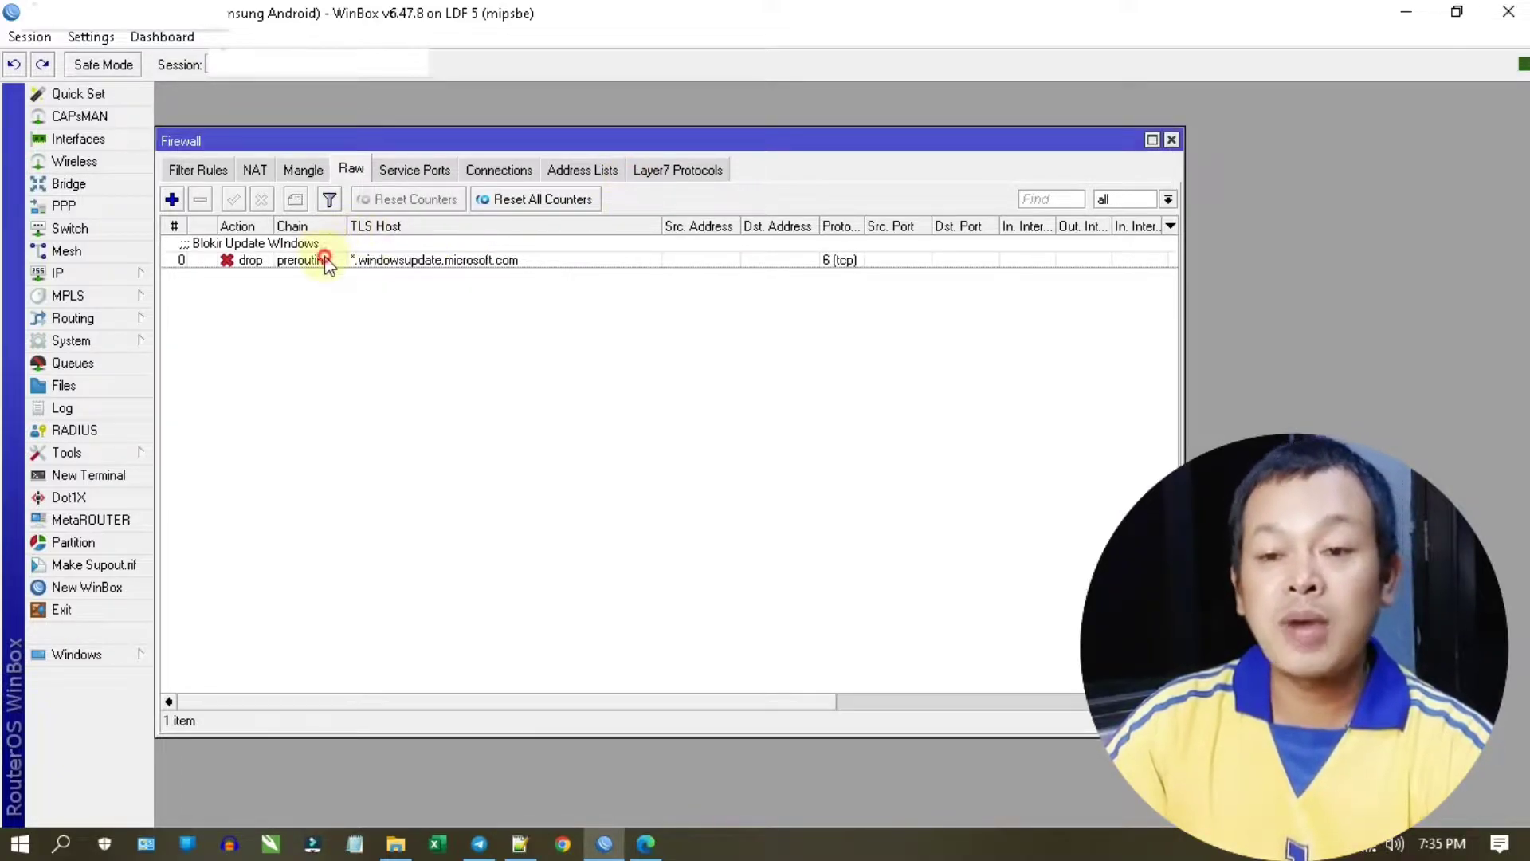
- Duplicate the "Blokir Update WIndows" raw rule and show the copy's advanced settings beside the original rule
double_click(325, 259)
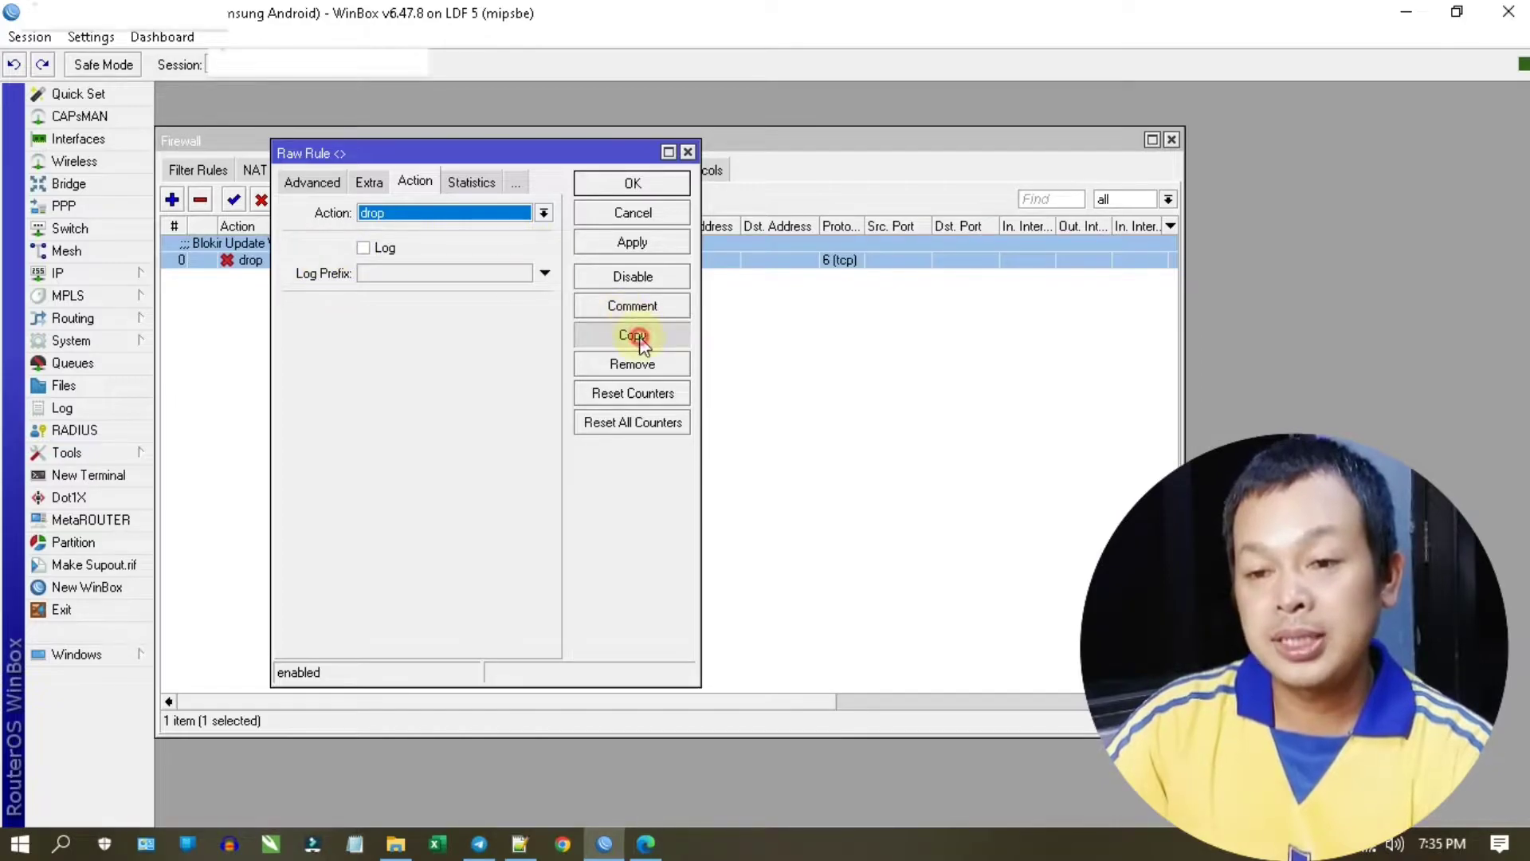
left_click(640, 338)
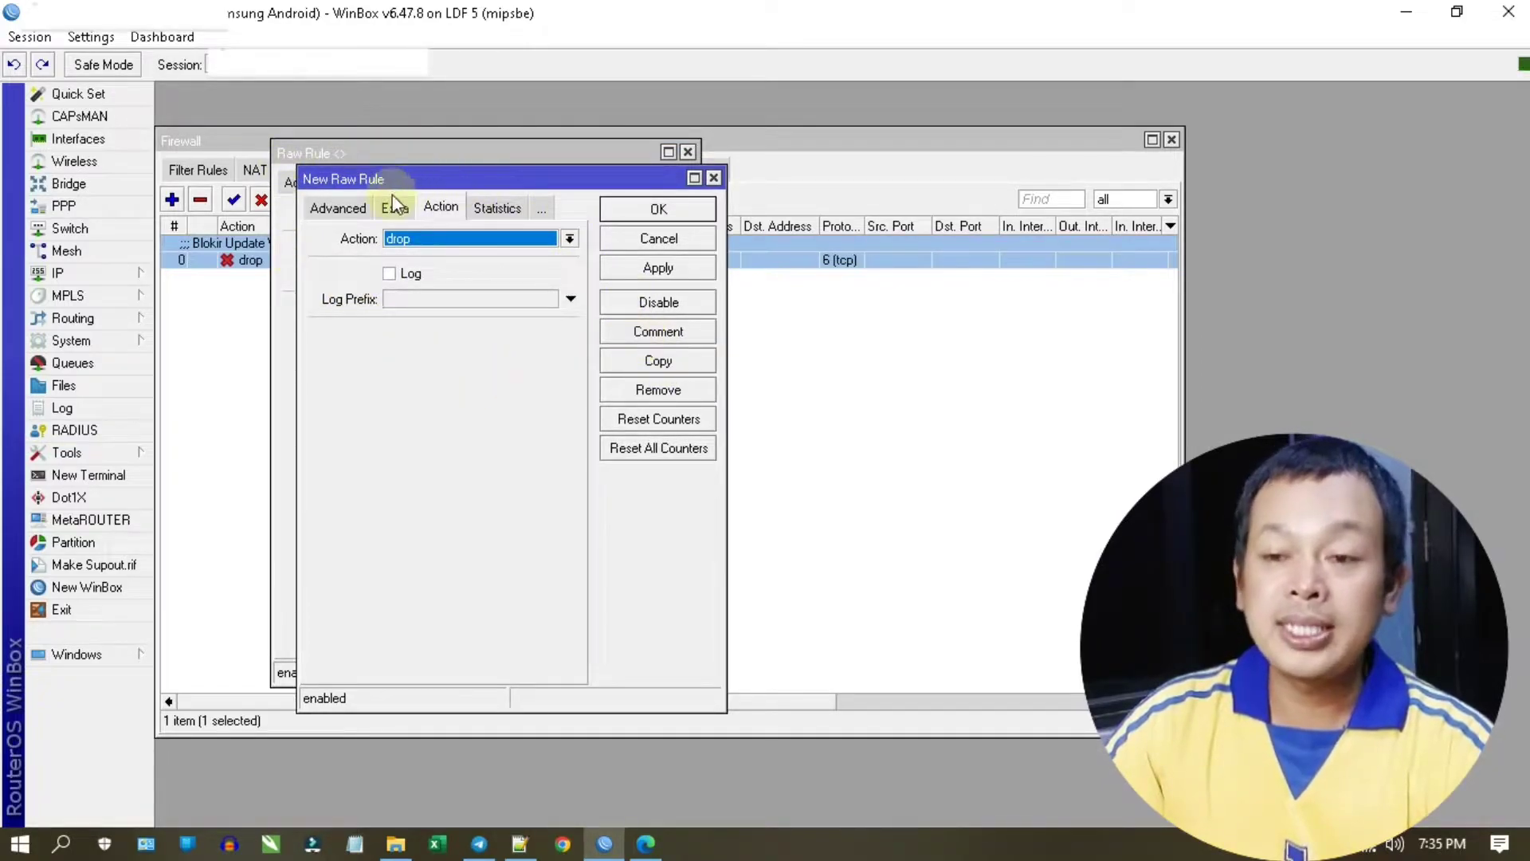
left_click_drag(379, 178, 794, 152)
left_click(753, 183)
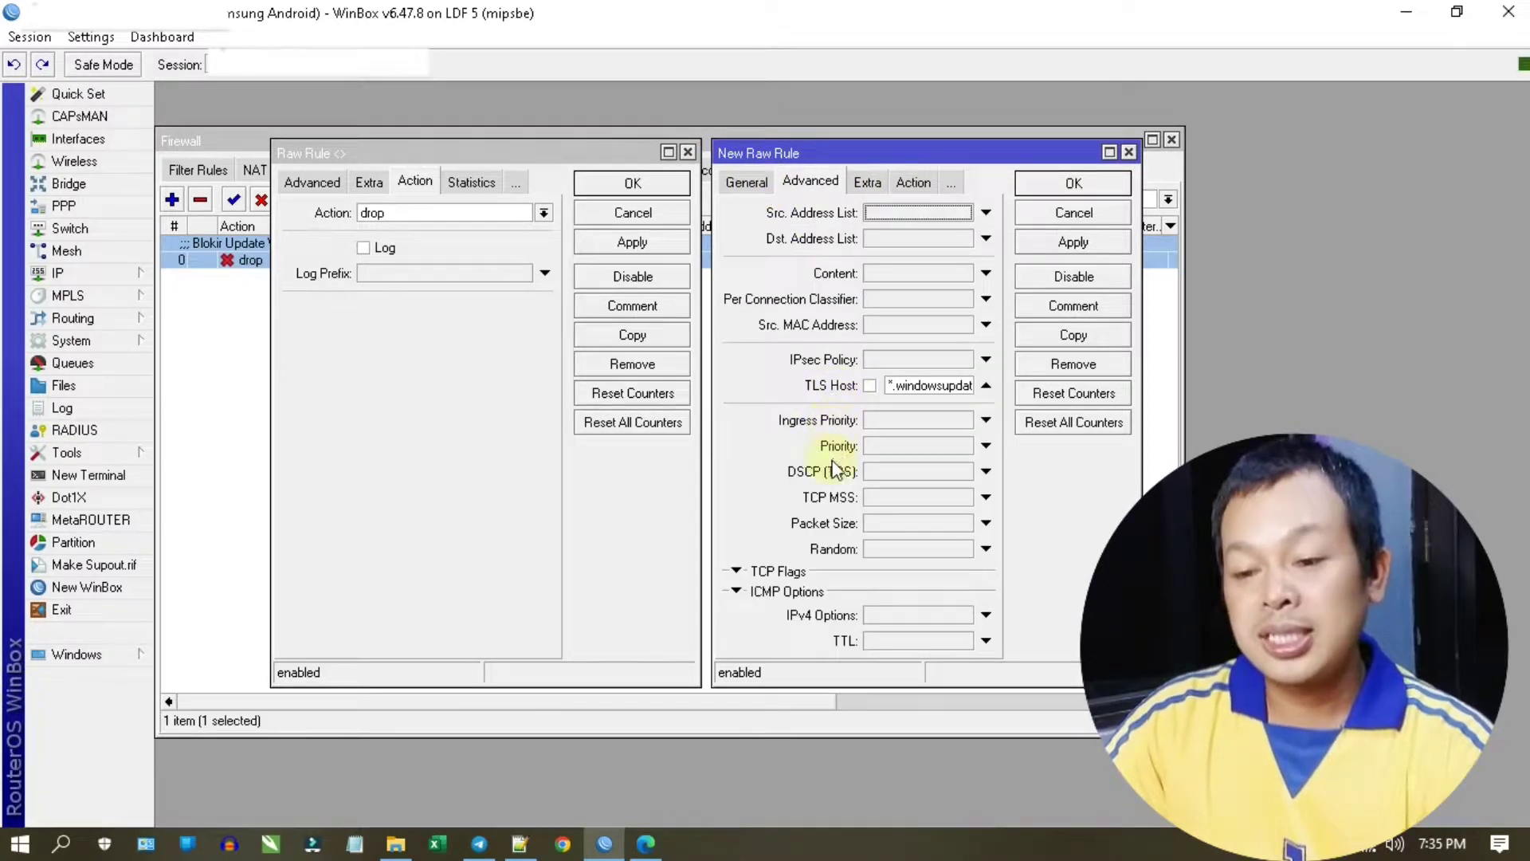
- Replace the copied rule's TLS Host with *.update.microsoft.com from the web page's host list and save the rule
key("alt+Tab")
left_click(339, 291)
double_click(190, 281)
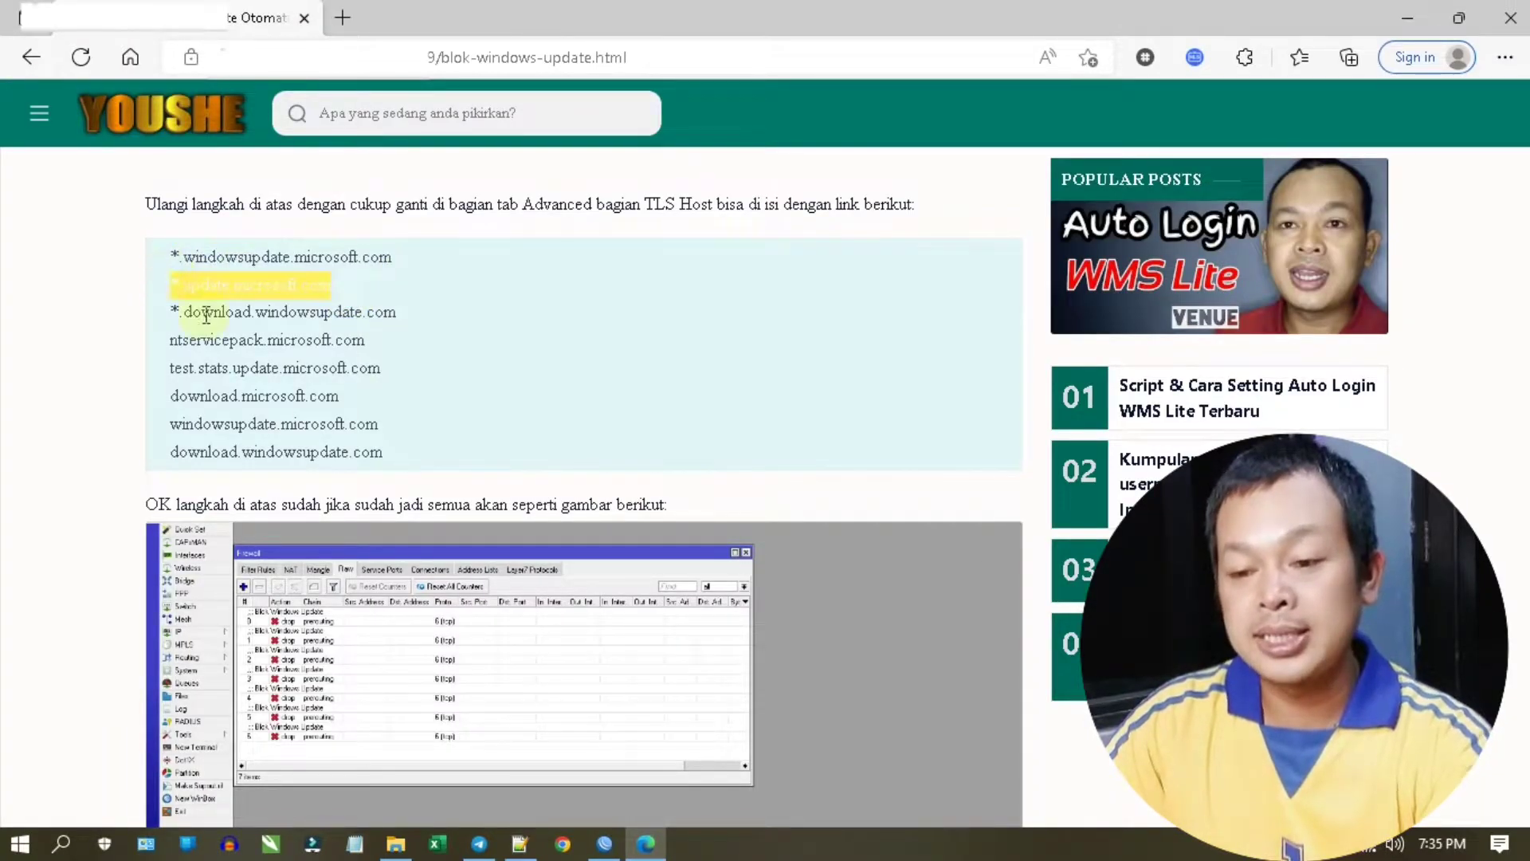
key("alt+Tab")
left_click(893, 385)
double_click(896, 386)
key("ctrl+v")
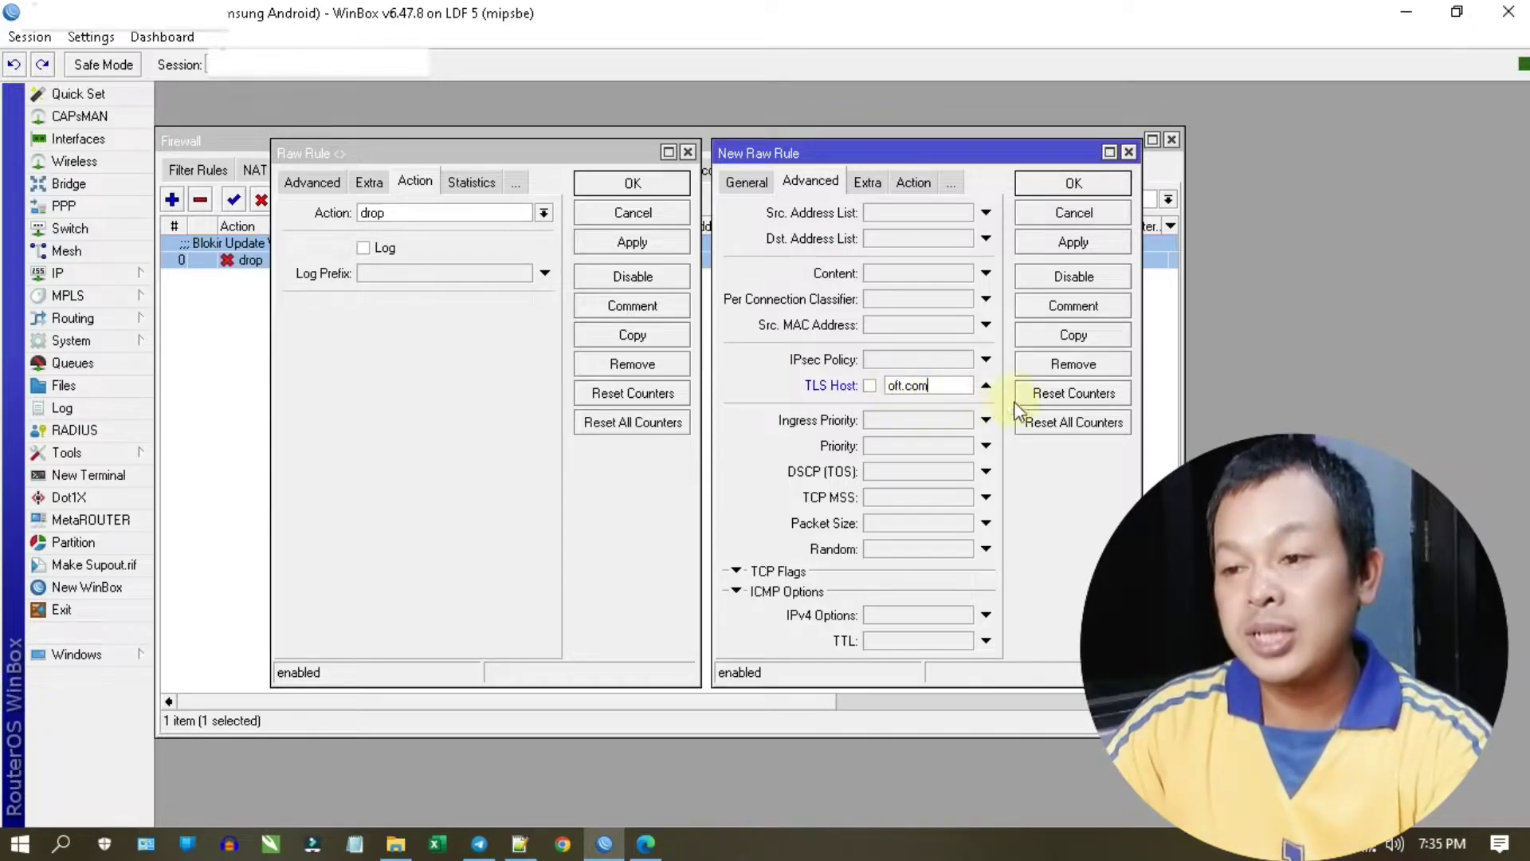
left_click(1067, 244)
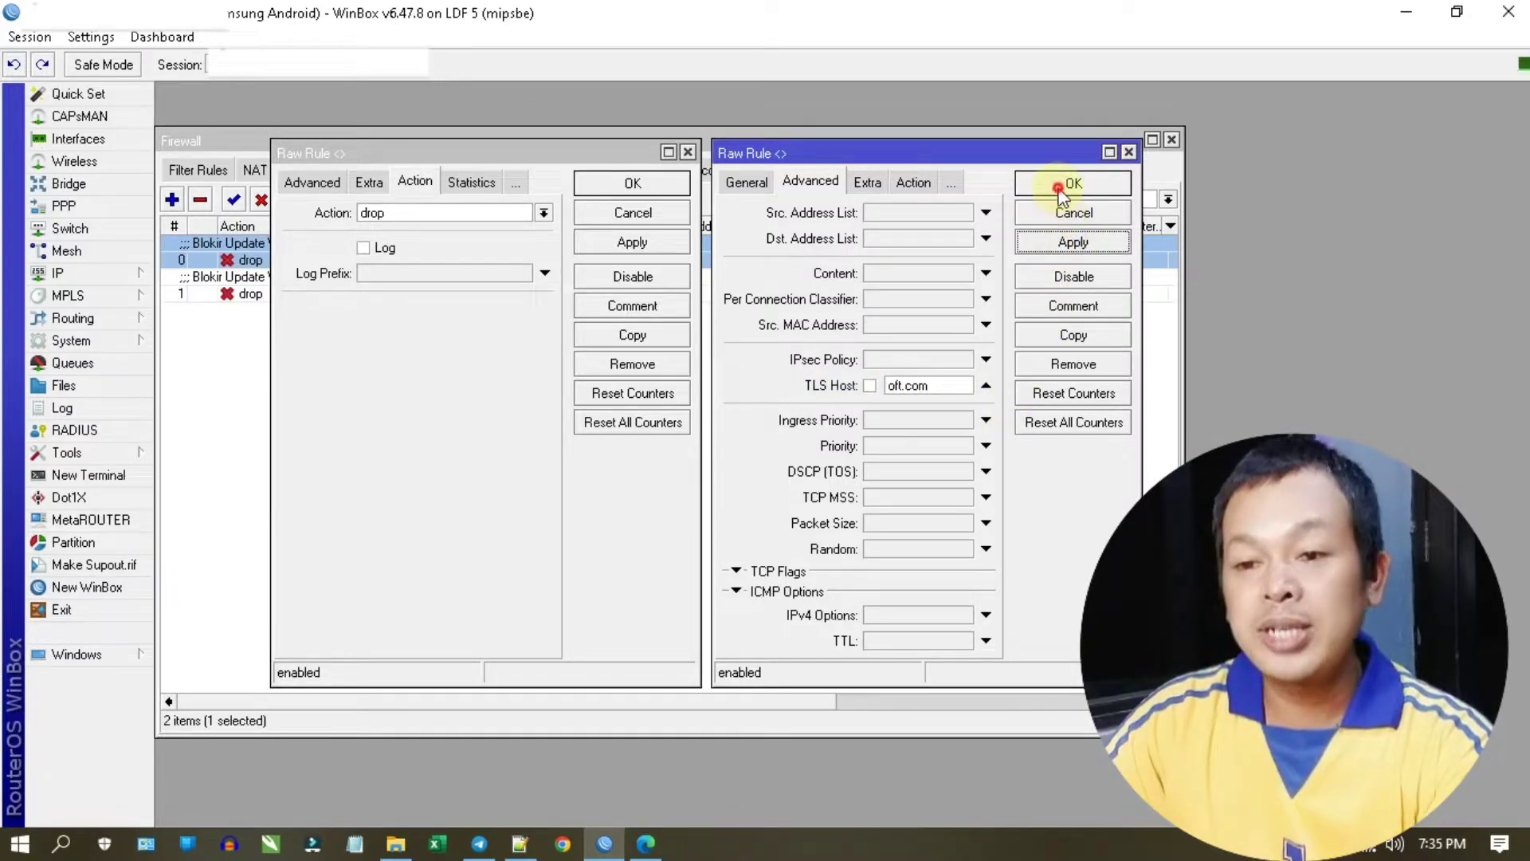
left_click(1070, 183)
- Duplicate the original raw rule, set the copy's TLS Host to *.download.windowsupdate.com from the web page's list and save it
left_click(642, 338)
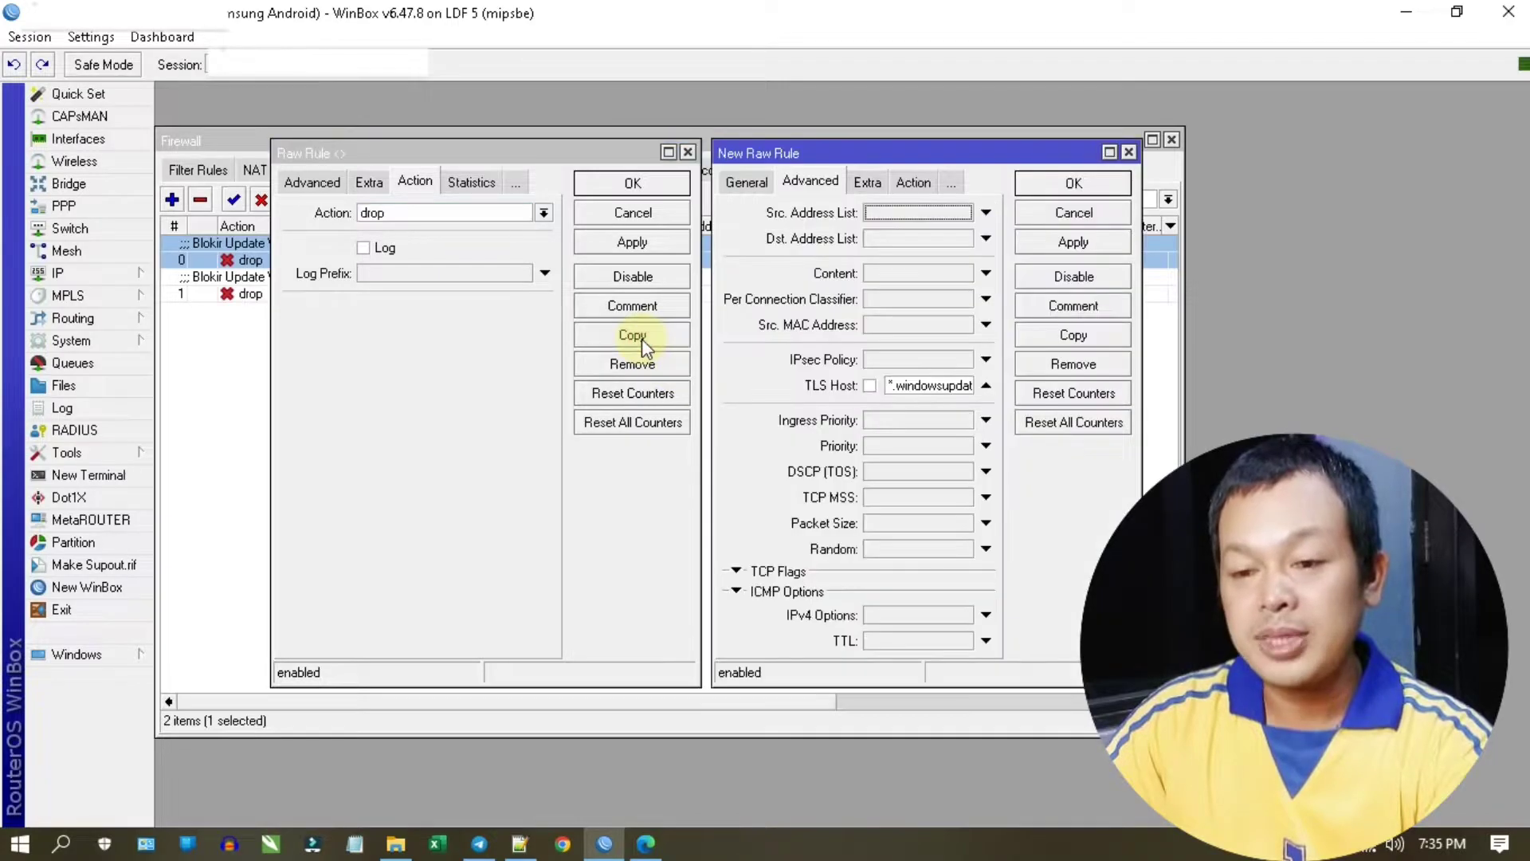
left_click(645, 843)
left_click_drag(414, 308, 147, 324)
left_click(605, 843)
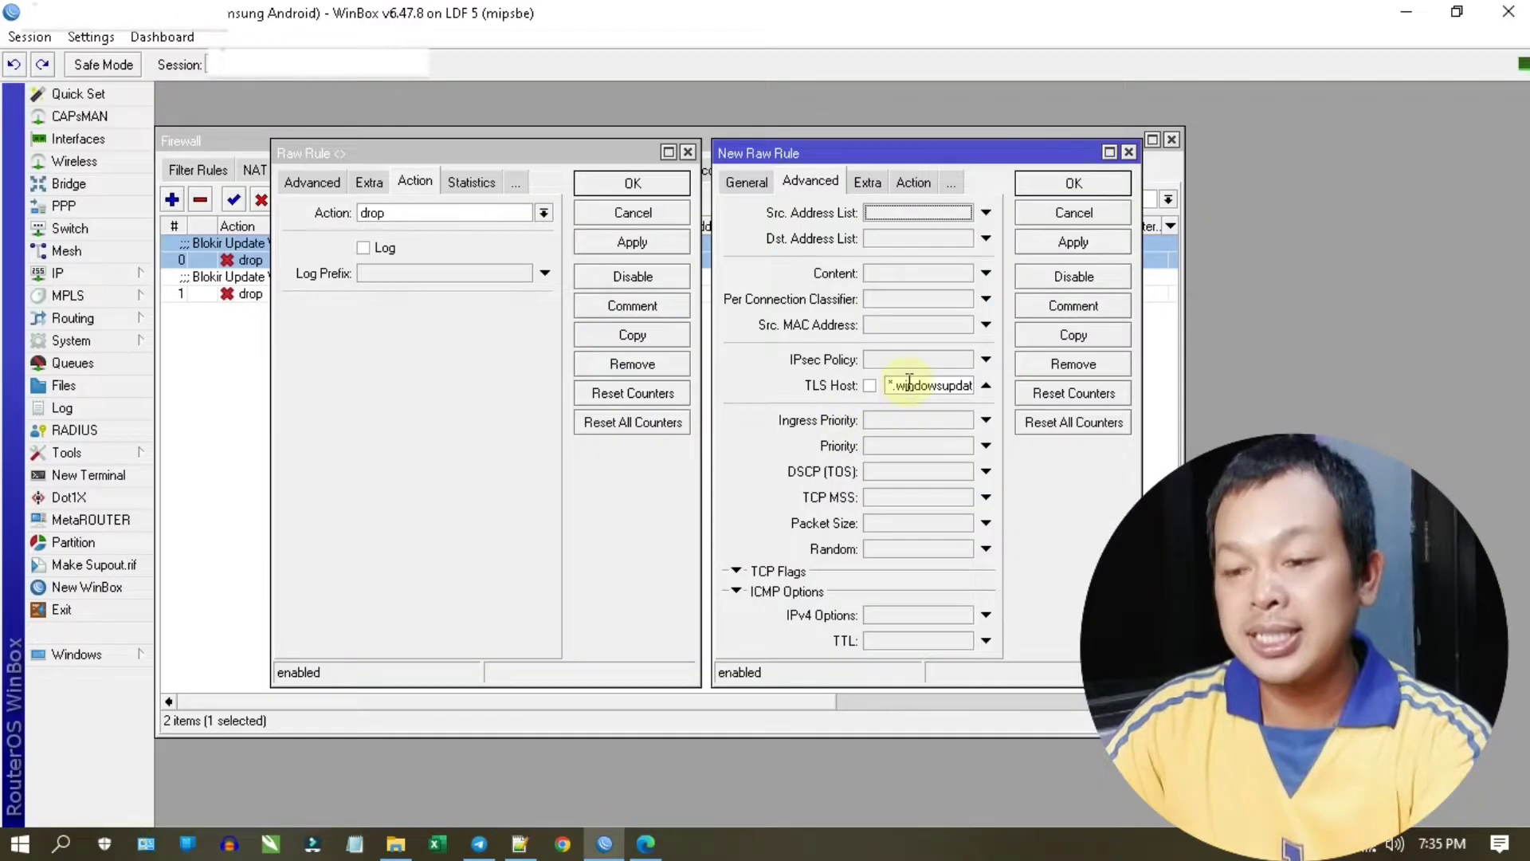
left_click(910, 385)
key("ctrl+a")
key("ctrl+v")
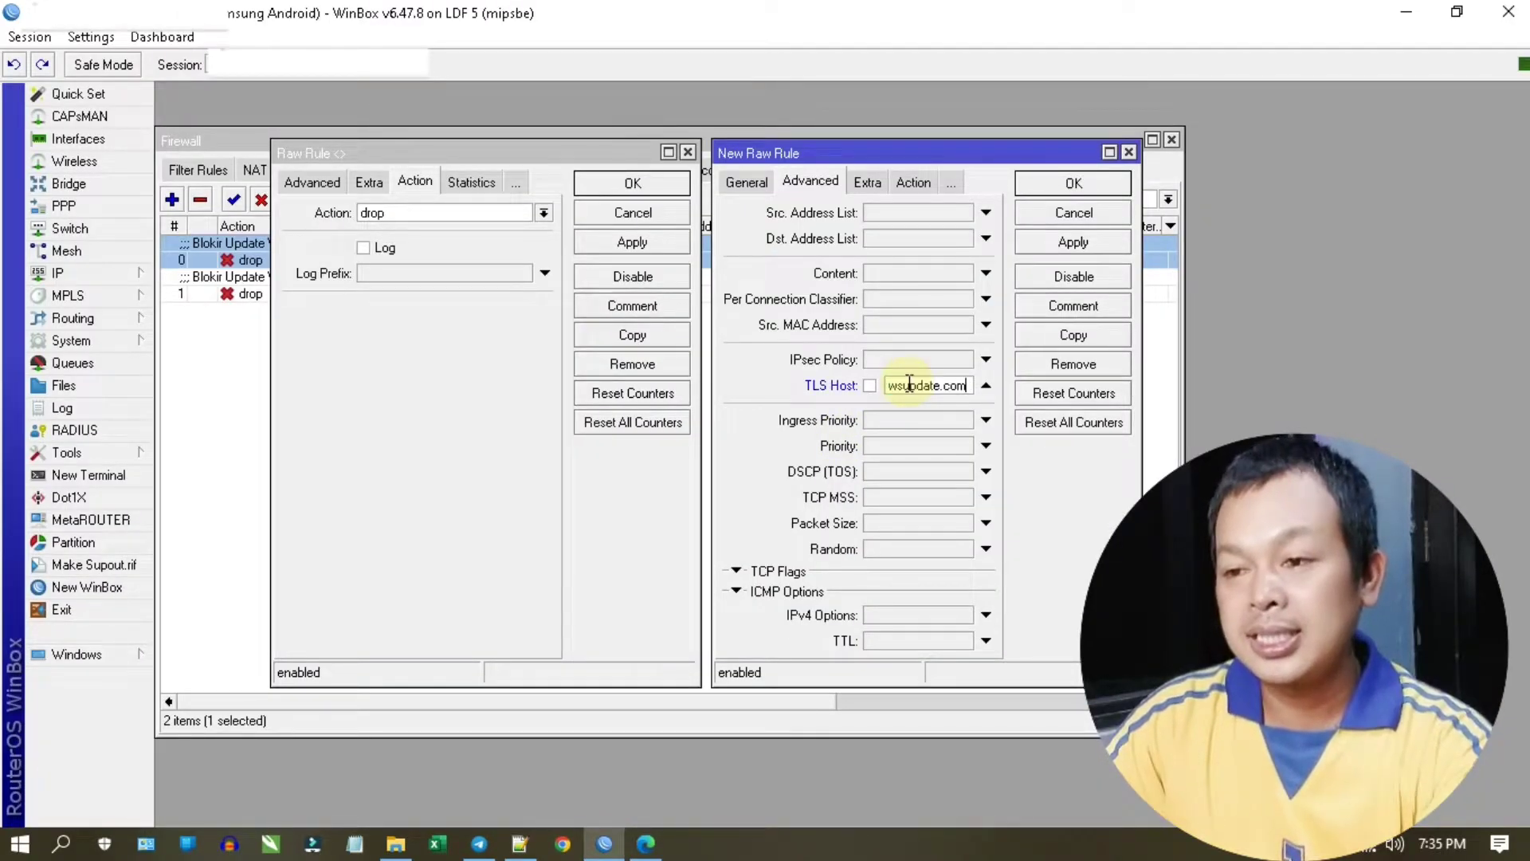
left_click(1073, 244)
left_click(1073, 183)
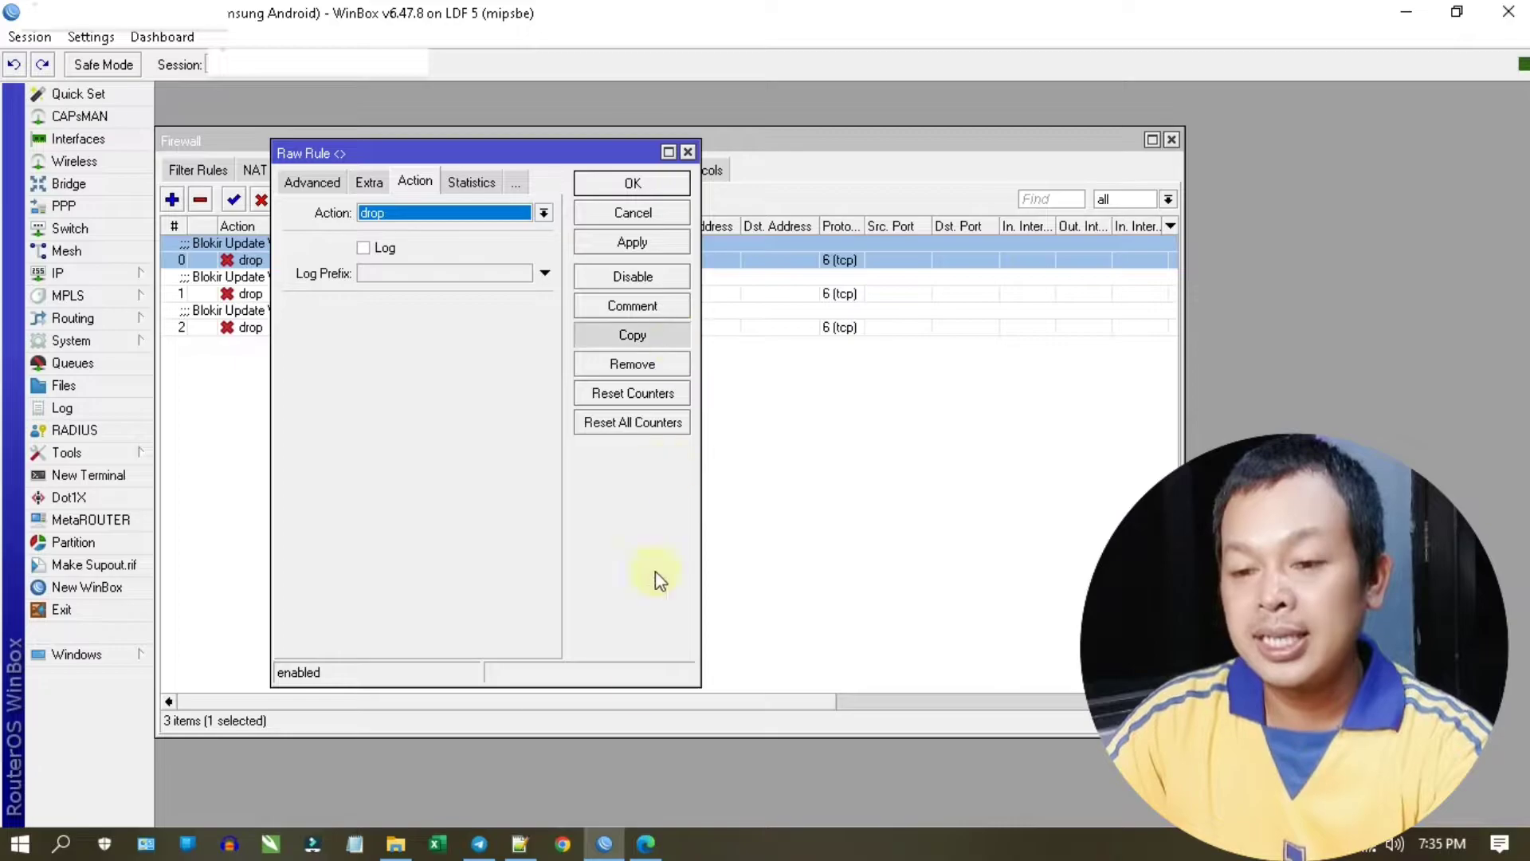
- Save another copy of the original raw rule with TLS Host ntservicepack.microsoft.com, taken from the web page's list
key("alt+Tab")
left_click_drag(365, 343, 166, 346)
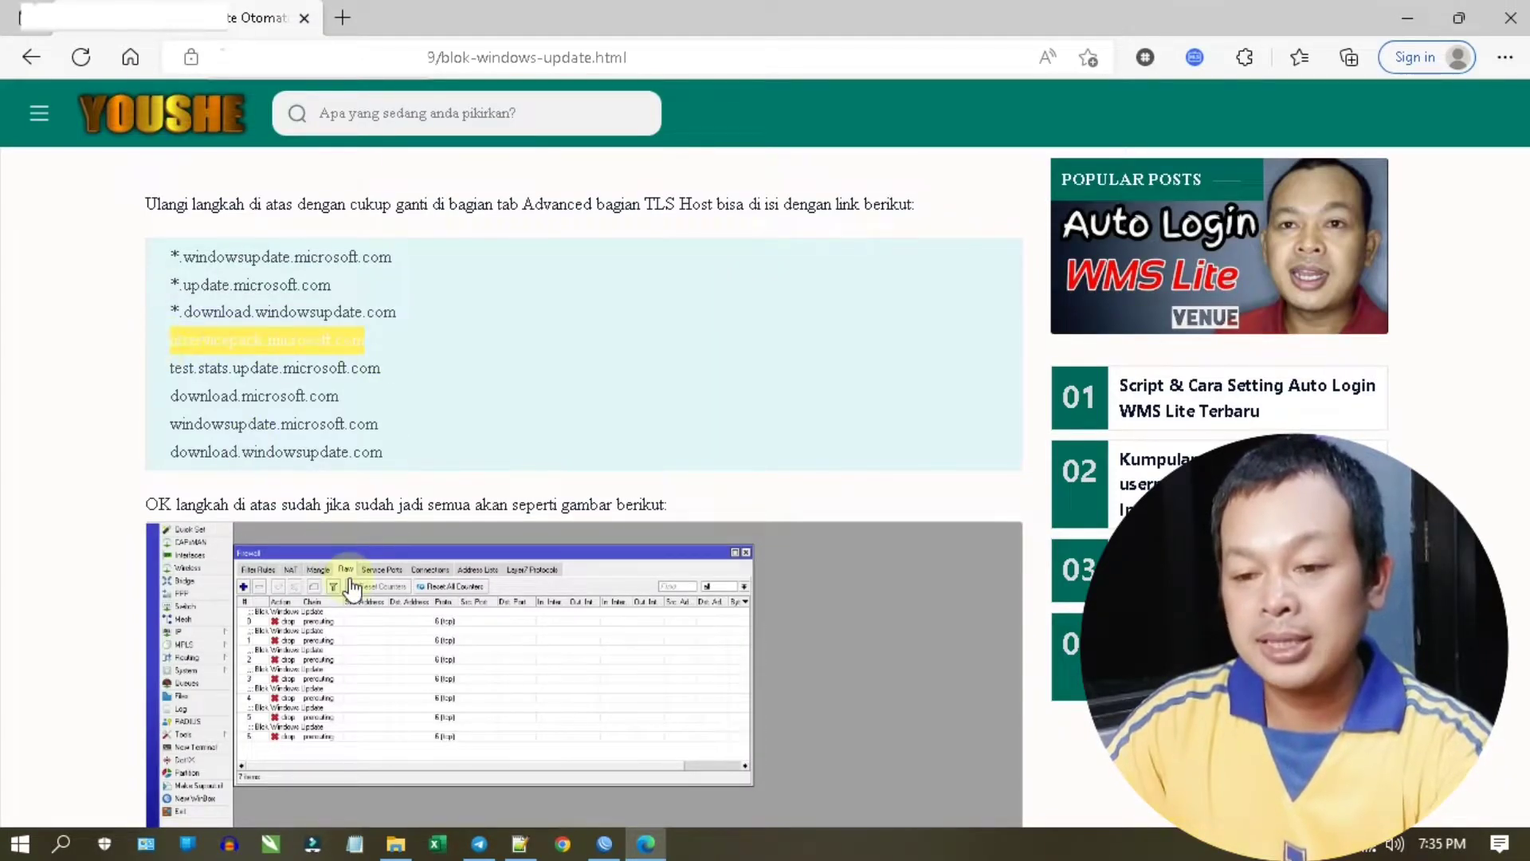
left_click(606, 843)
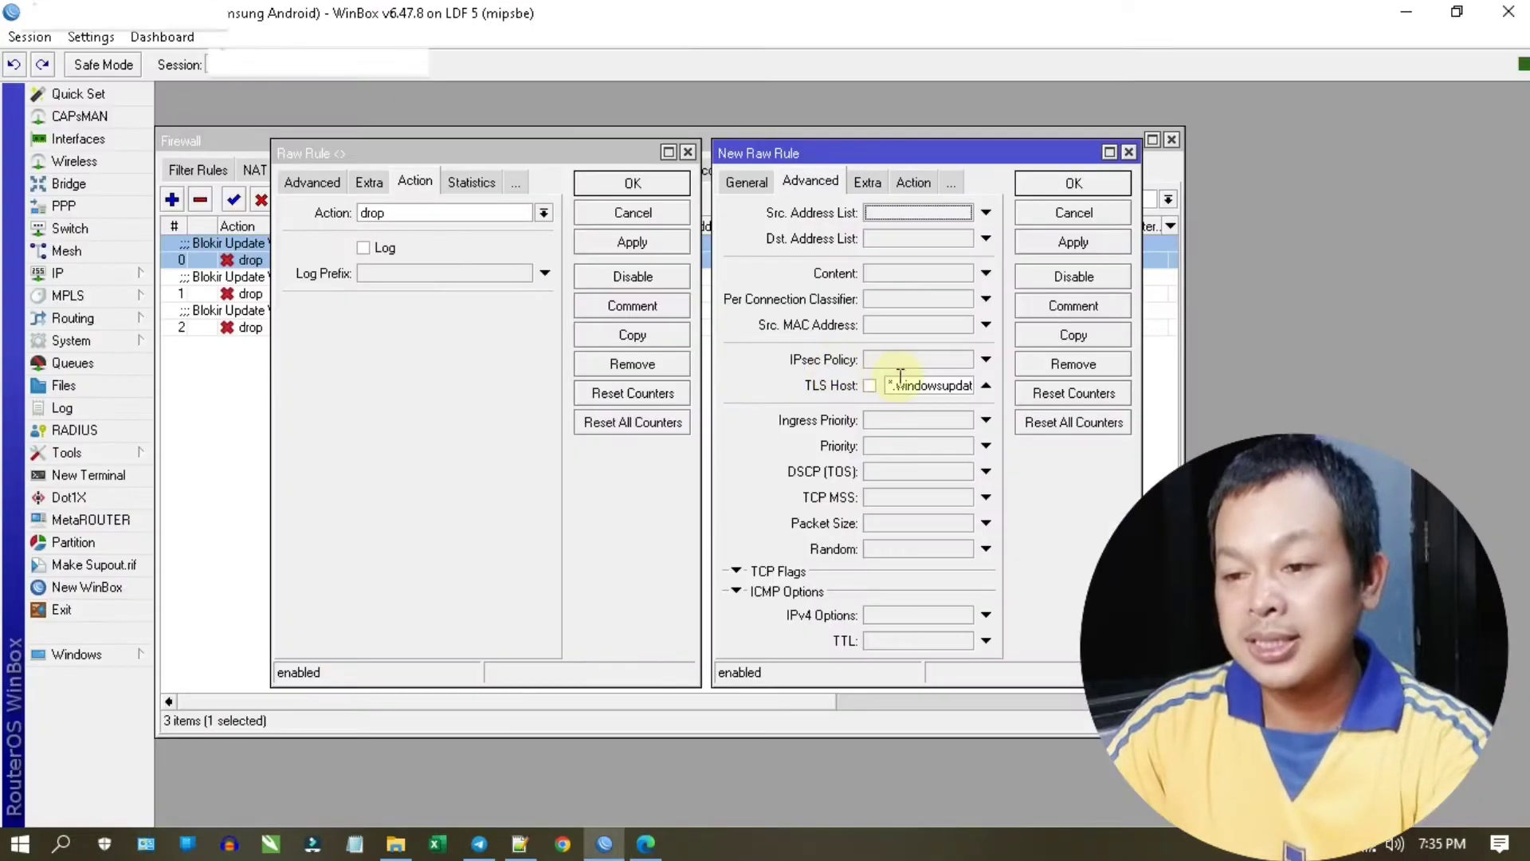
double_click(913, 385)
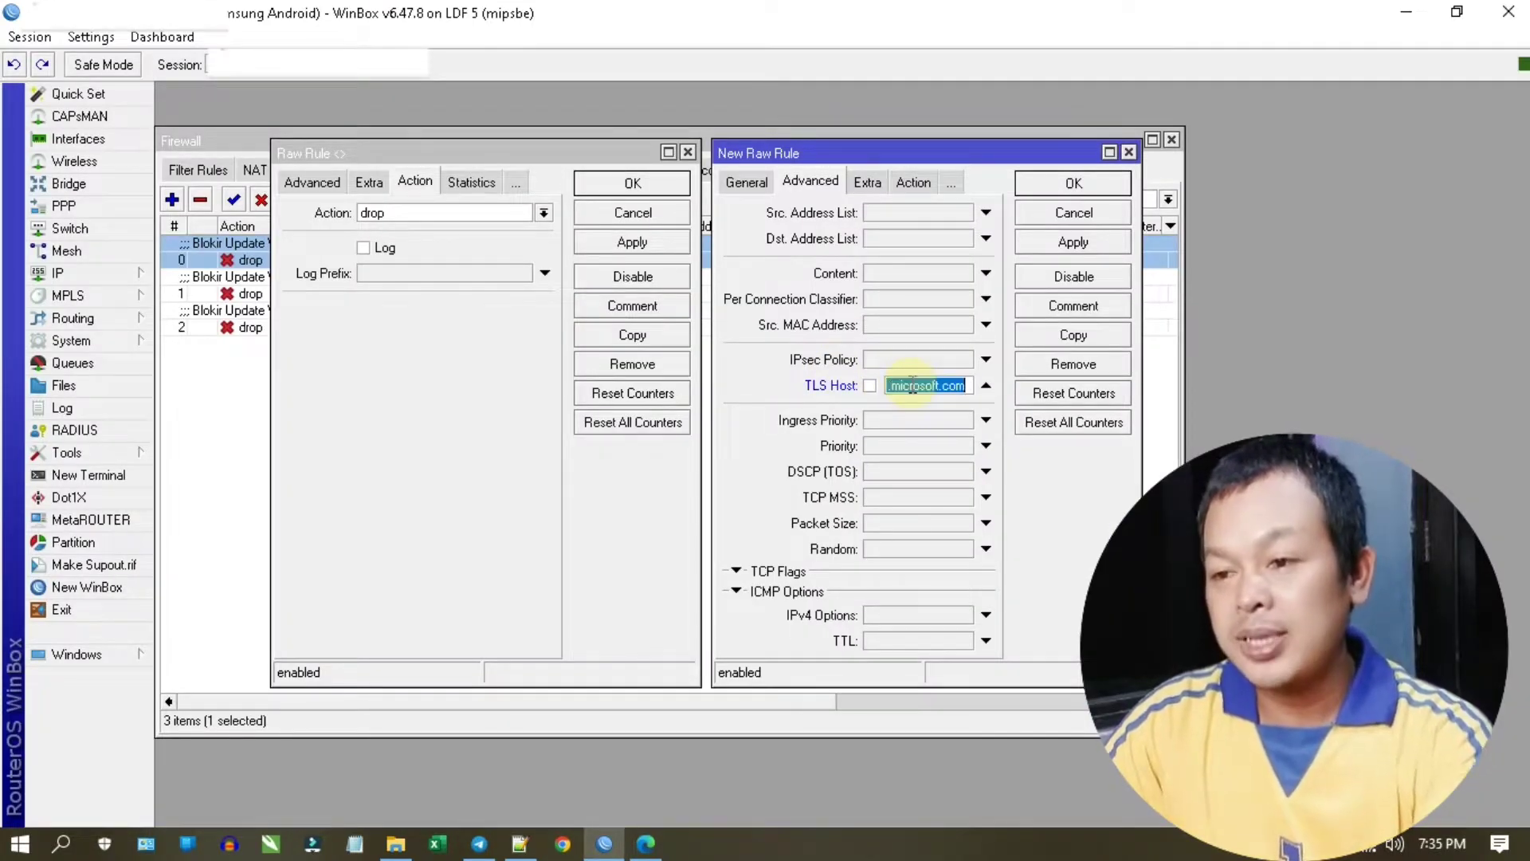
left_click(1051, 241)
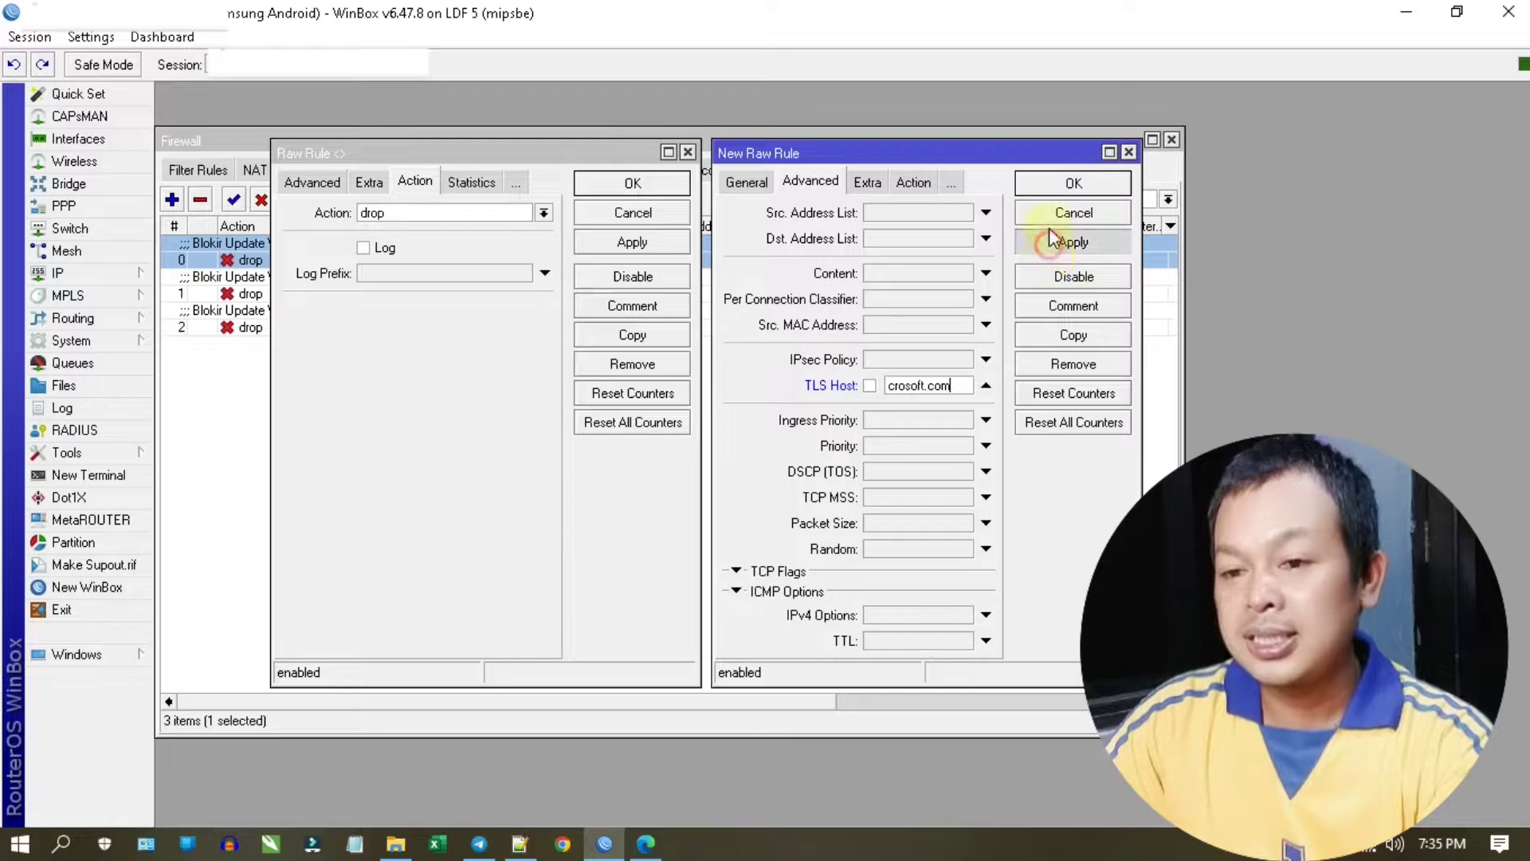
left_click(1048, 185)
- Save another copy of the original raw rule with TLS Host test.stats.update.microsoft.com, taken from the web page's host list
left_click(669, 335)
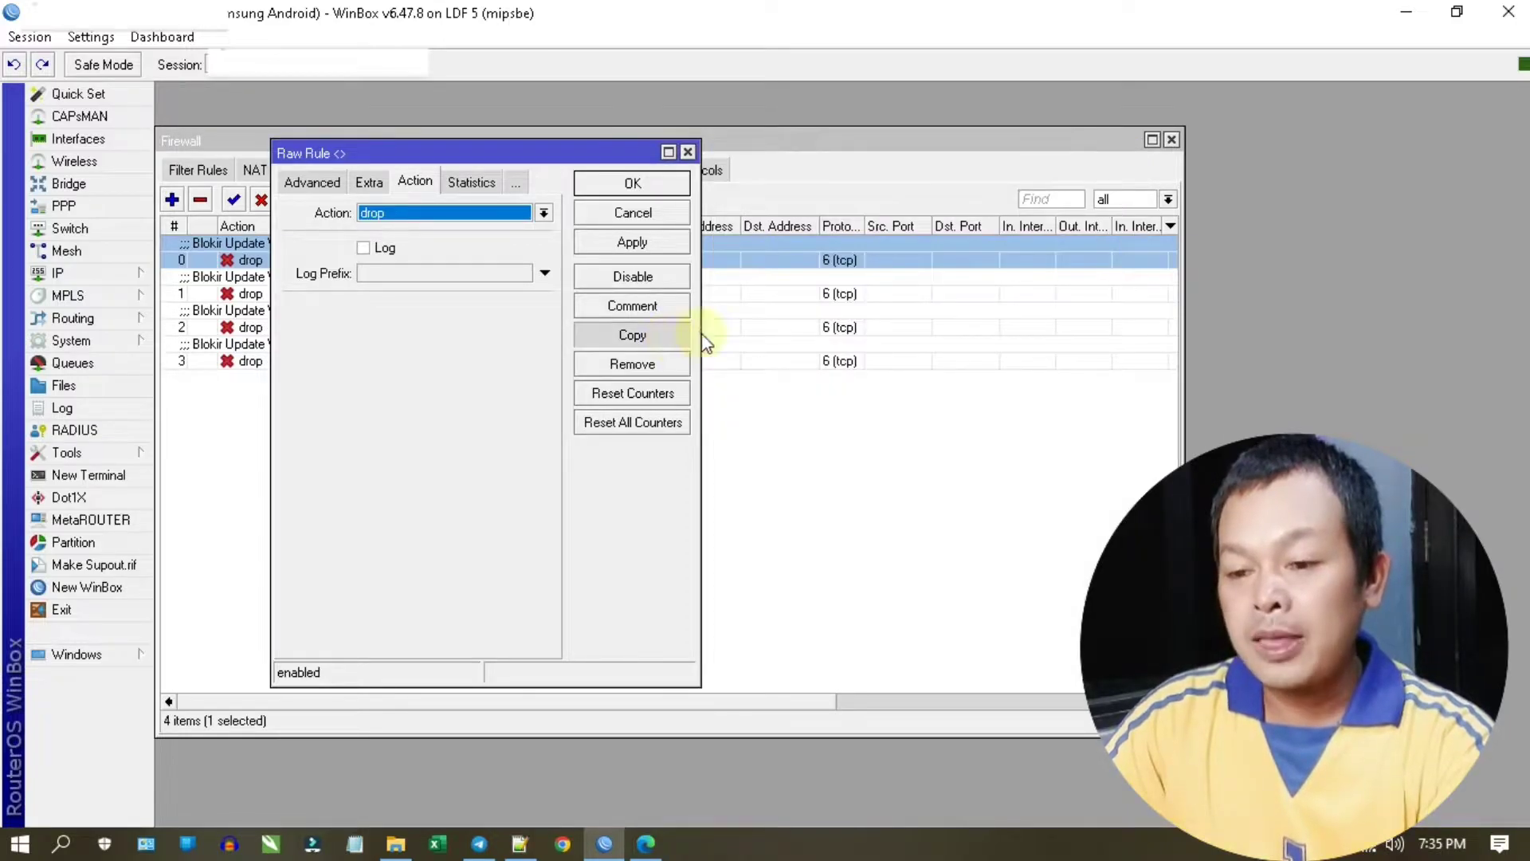
left_click(646, 843)
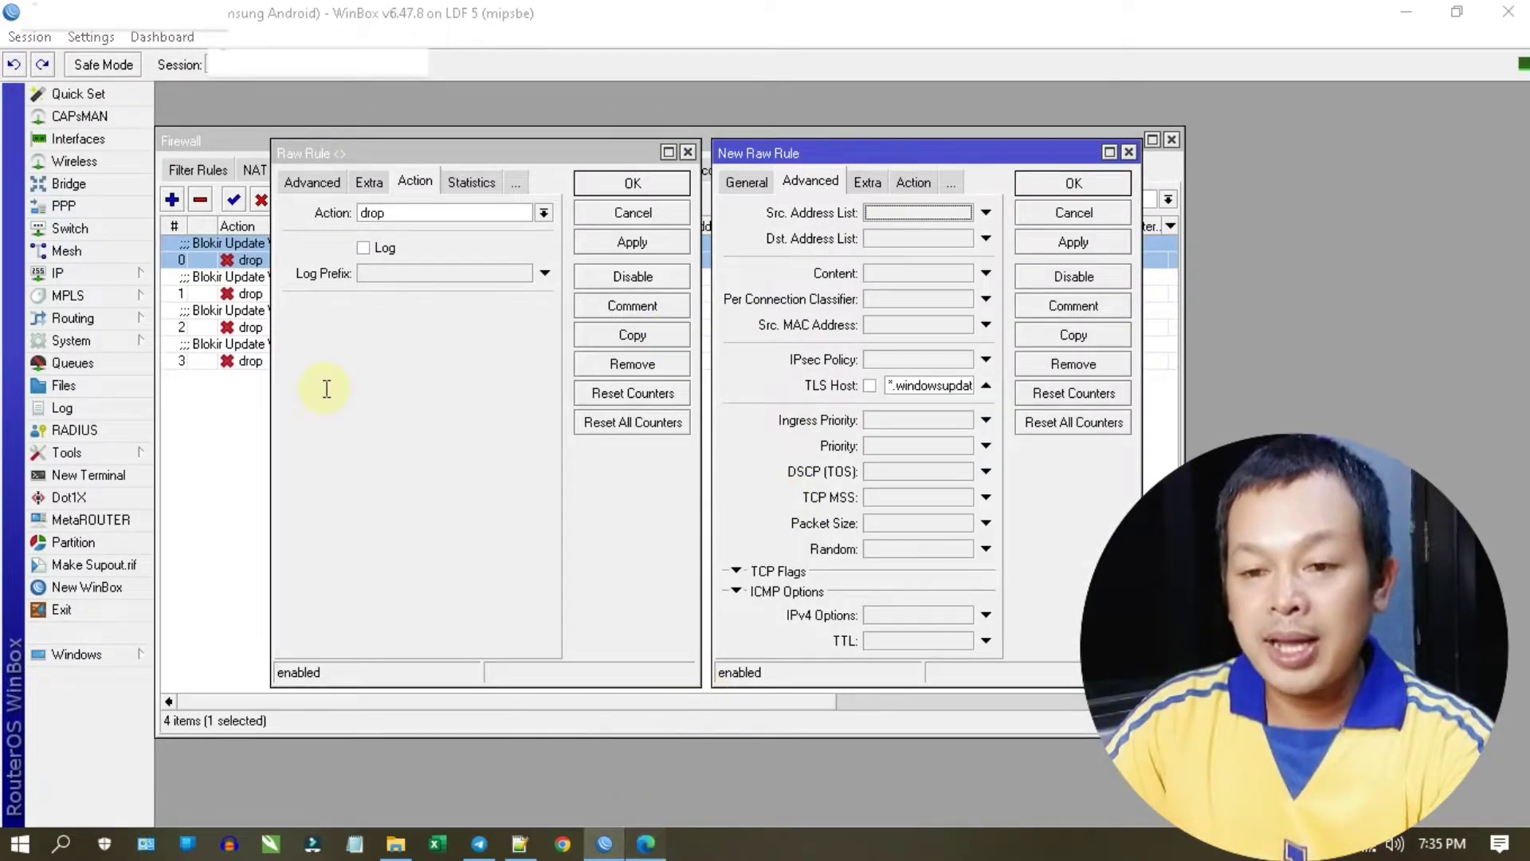
triple_click(157, 375)
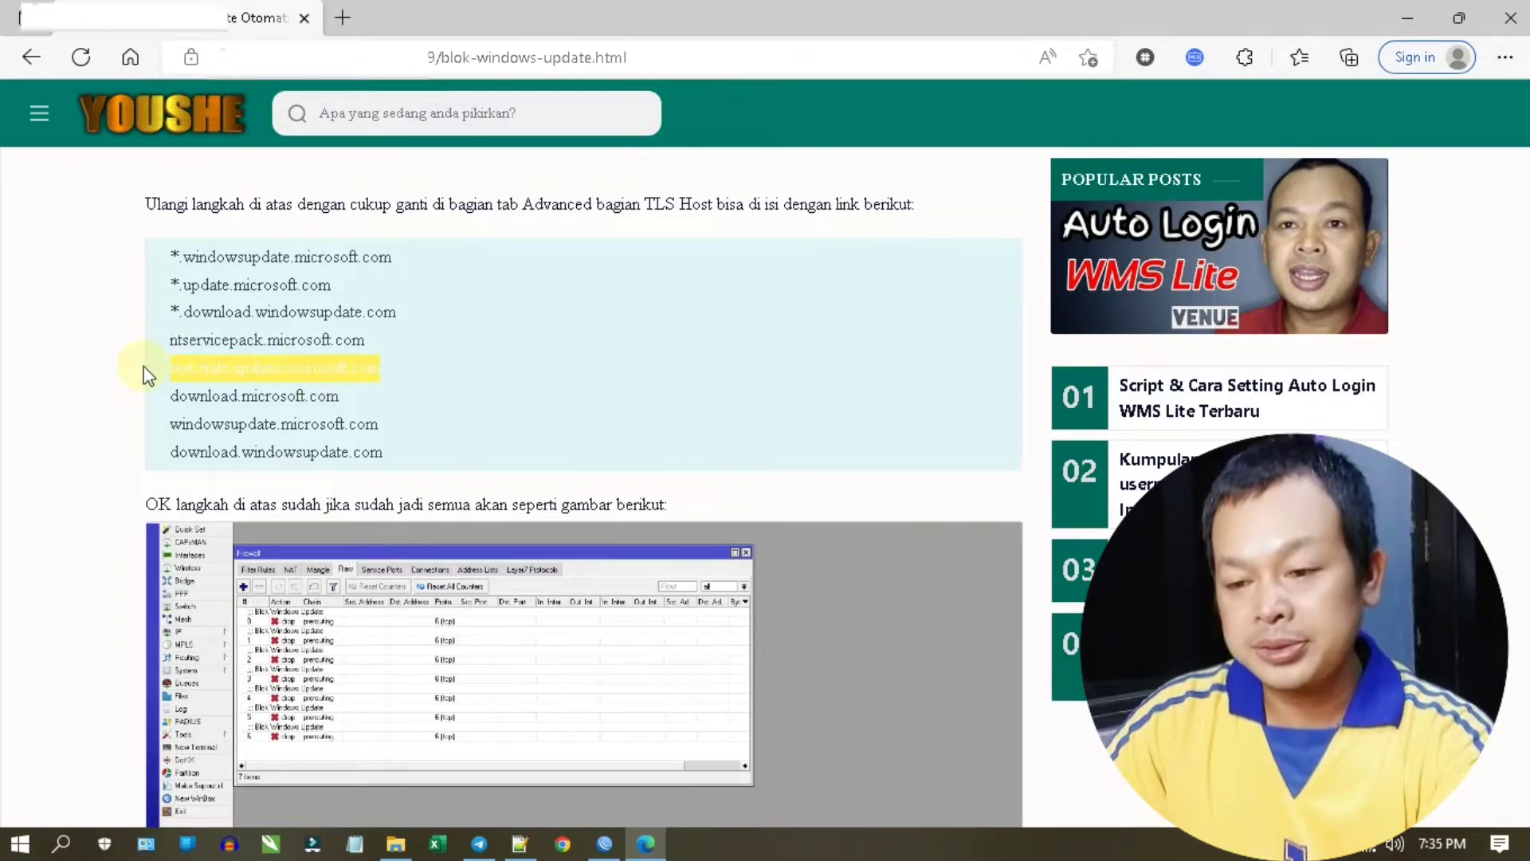
key("ctrl+c")
left_click(605, 844)
left_click(910, 387)
key("ctrl+a")
key("ctrl+v")
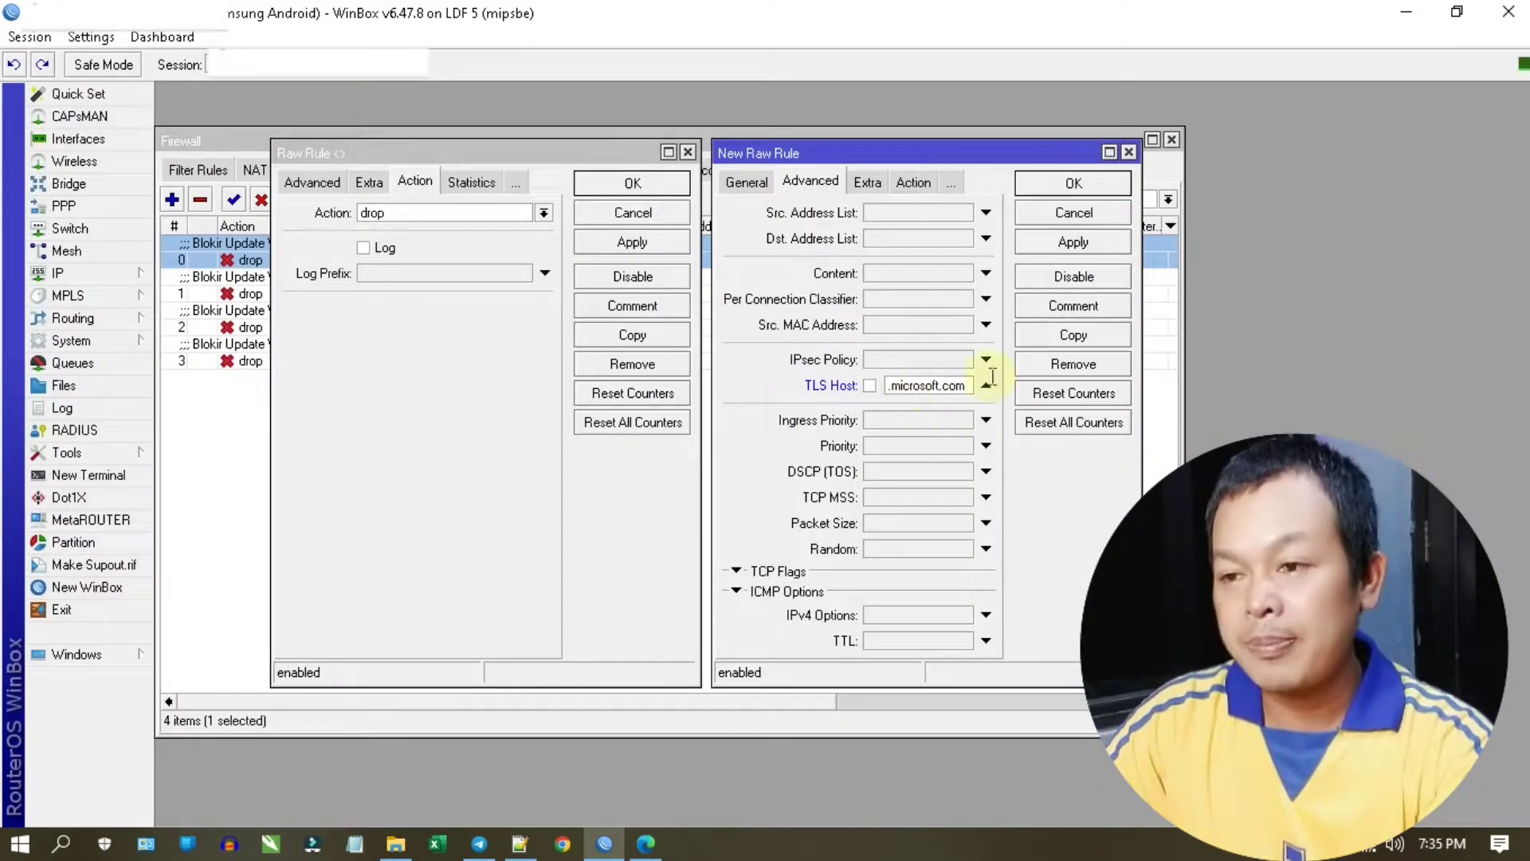
left_click(1074, 241)
left_click(1073, 185)
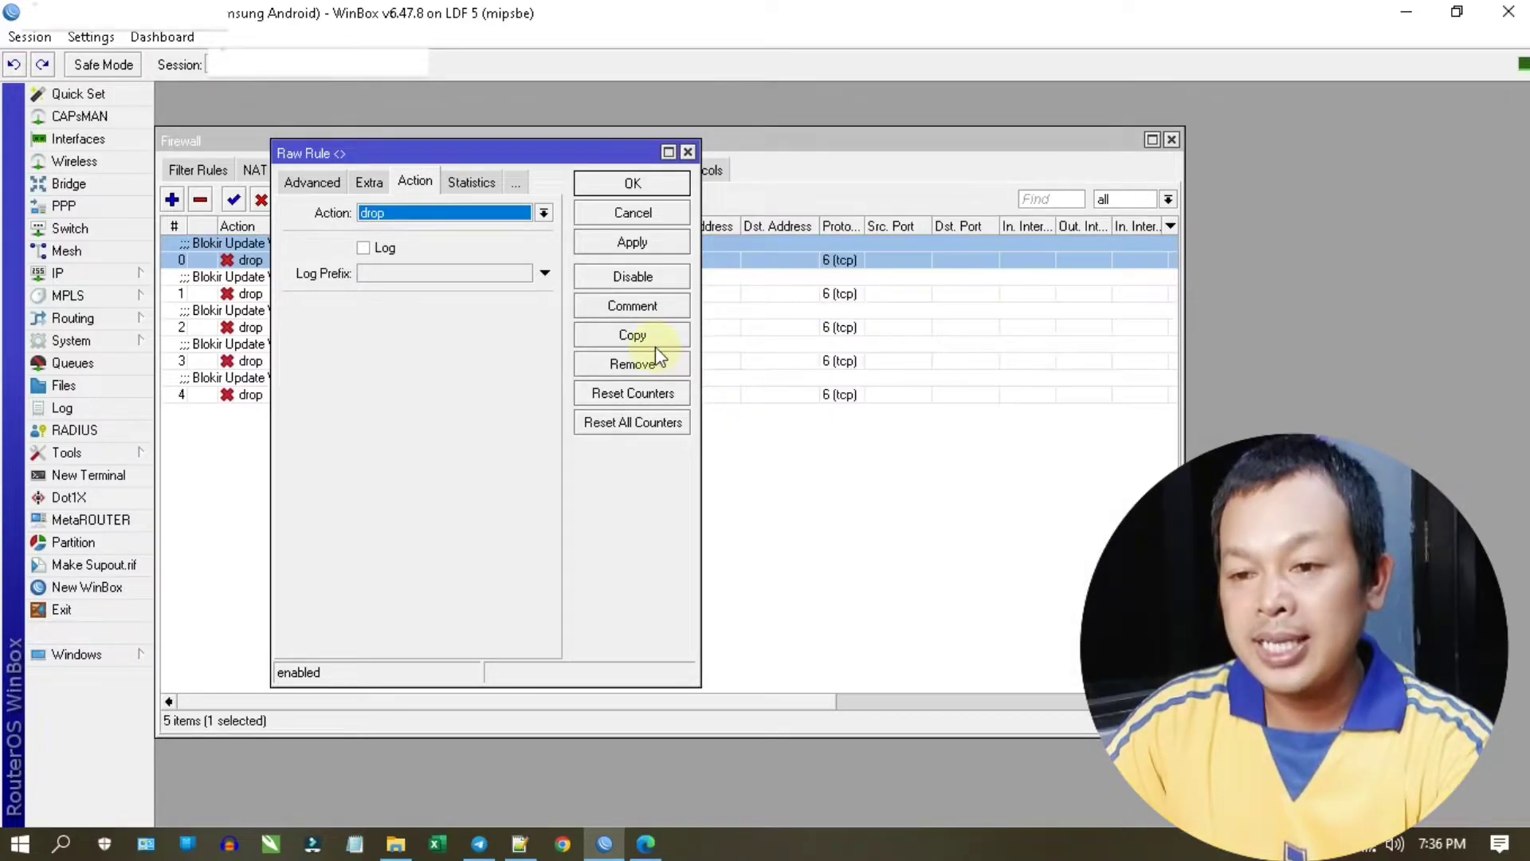
- Try to save another copy of the original raw rule with TLS Host download.microsoft.com from the web page's list
left_click(656, 344)
left_click(647, 845)
left_click_drag(338, 396, 169, 403)
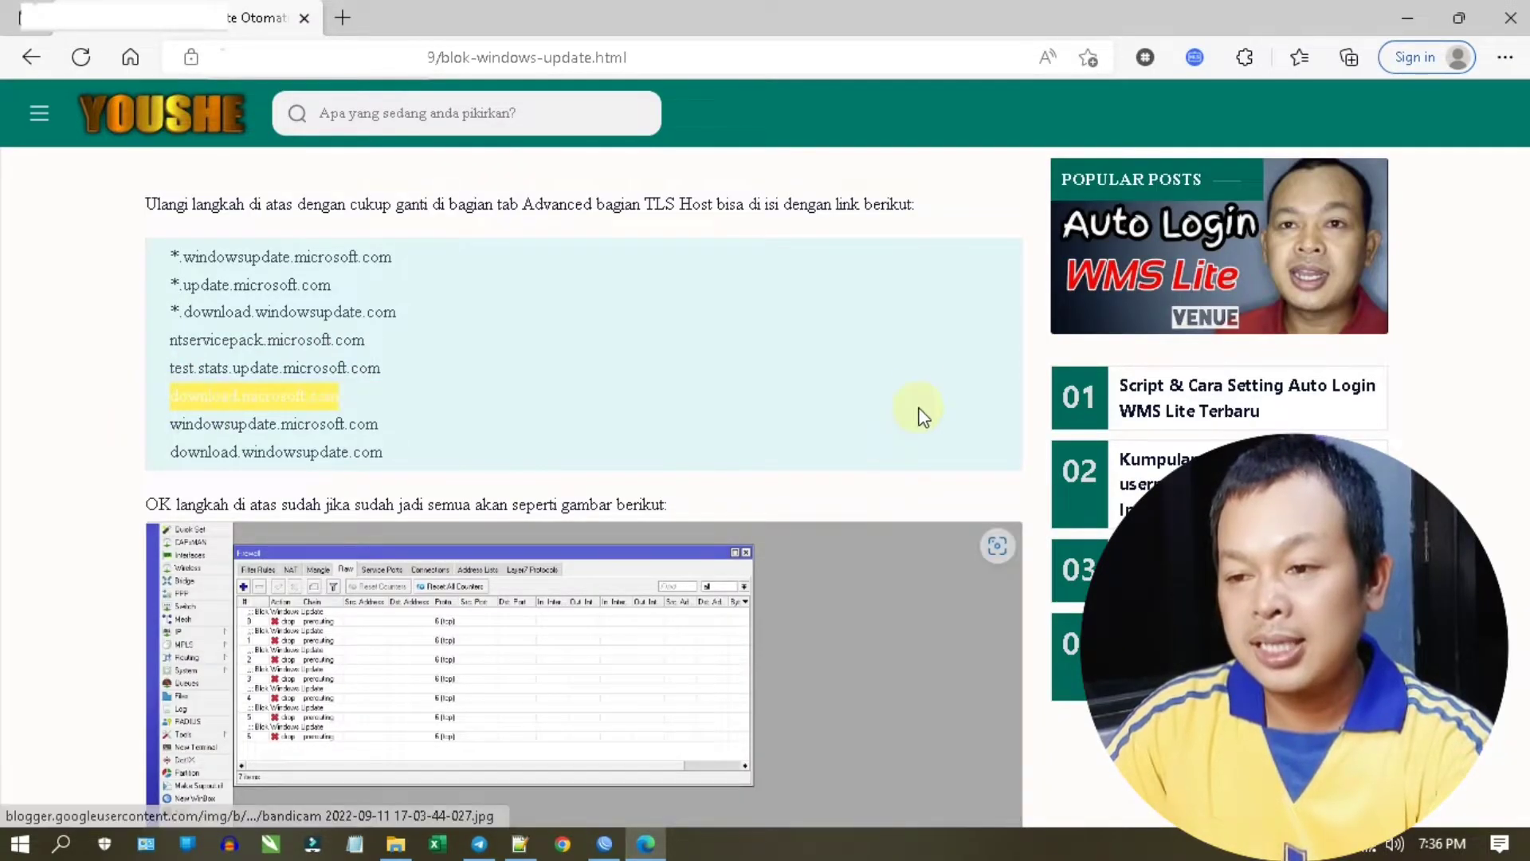
key("alt+Tab")
double_click(928, 386)
left_click(971, 386)
left_click(1072, 241)
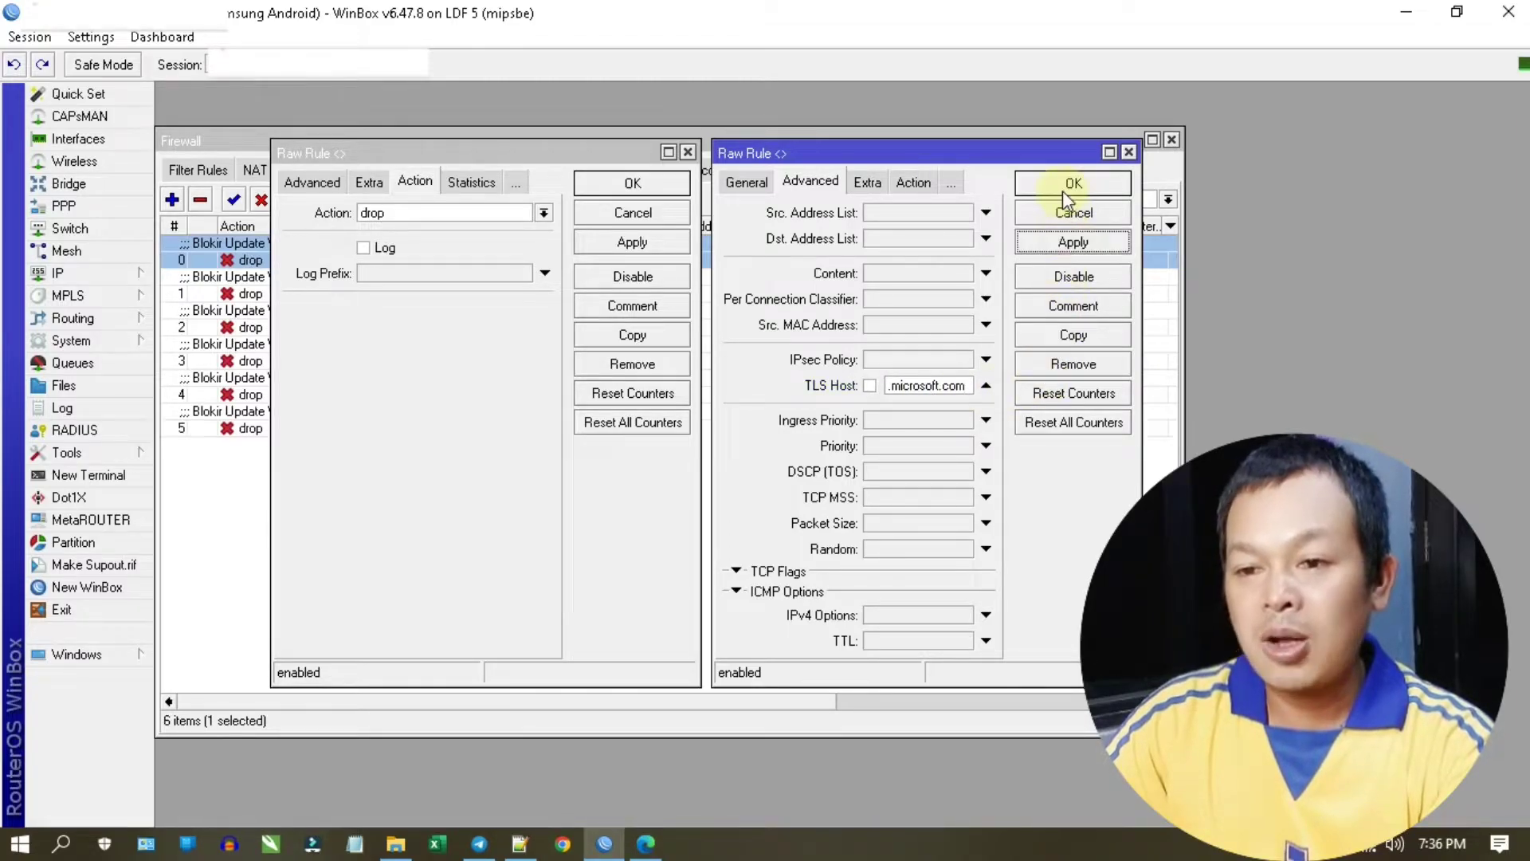
left_click(1072, 184)
- Duplicate the original raw rule, replace the copy's TLS Host with windowsupdate.microsoft.com from the web page's list and save it
left_click(599, 351)
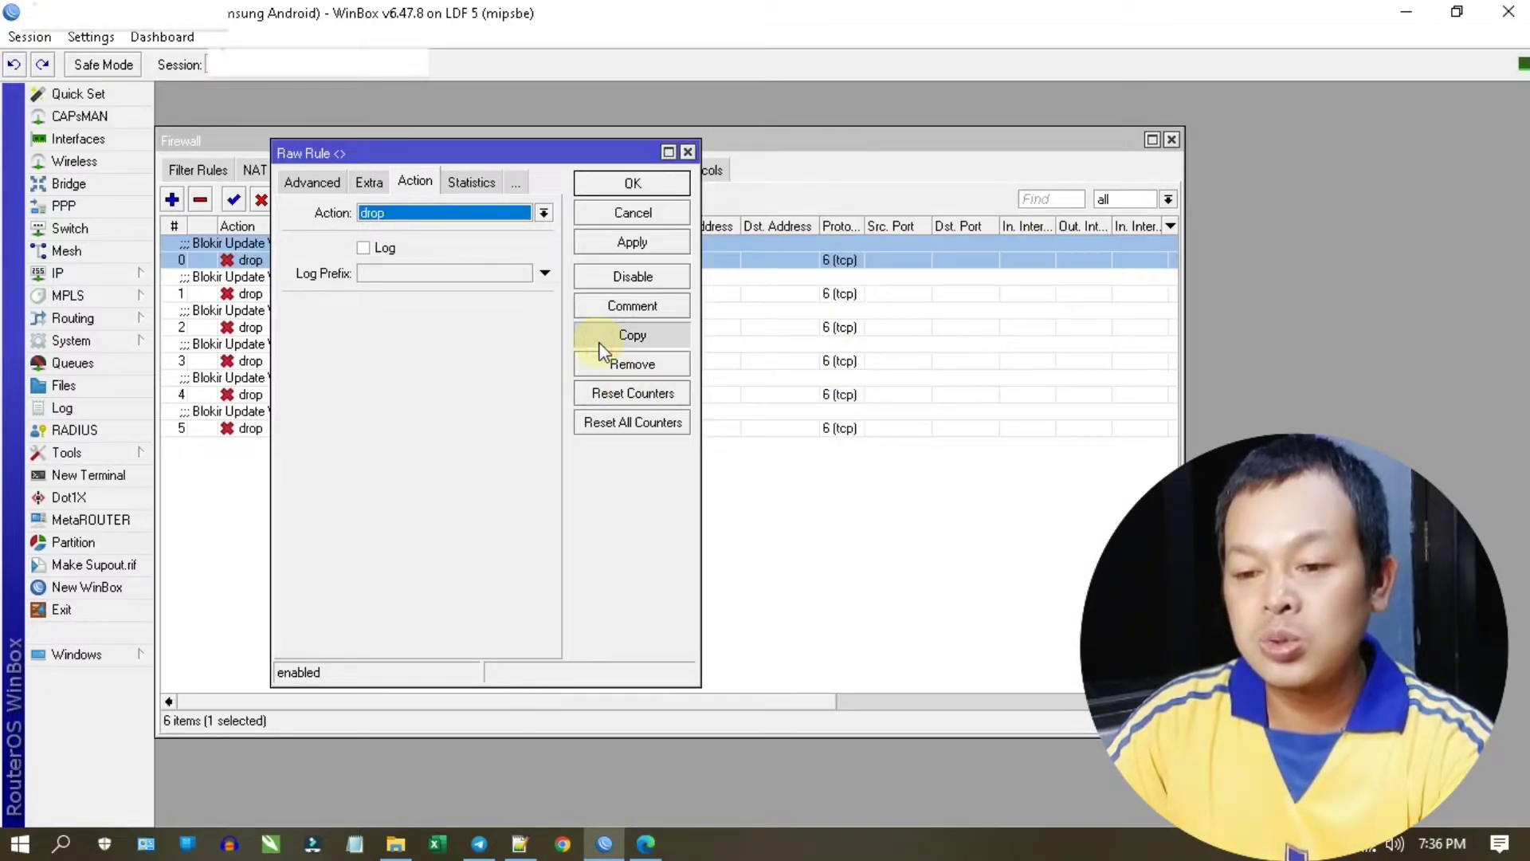
left_click(645, 843)
left_click_drag(390, 424, 170, 427)
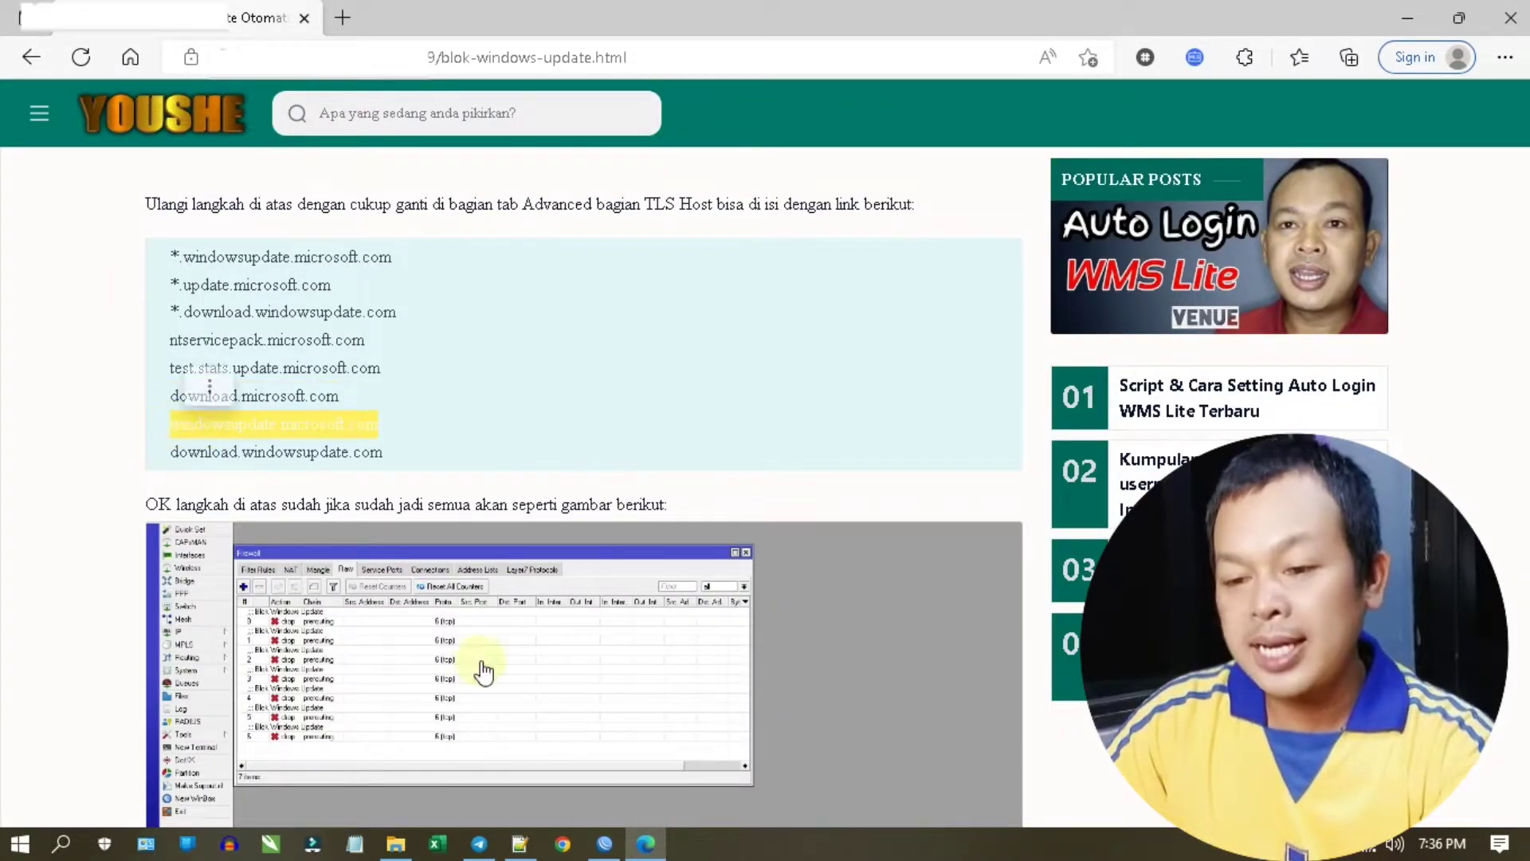
key("alt+Tab")
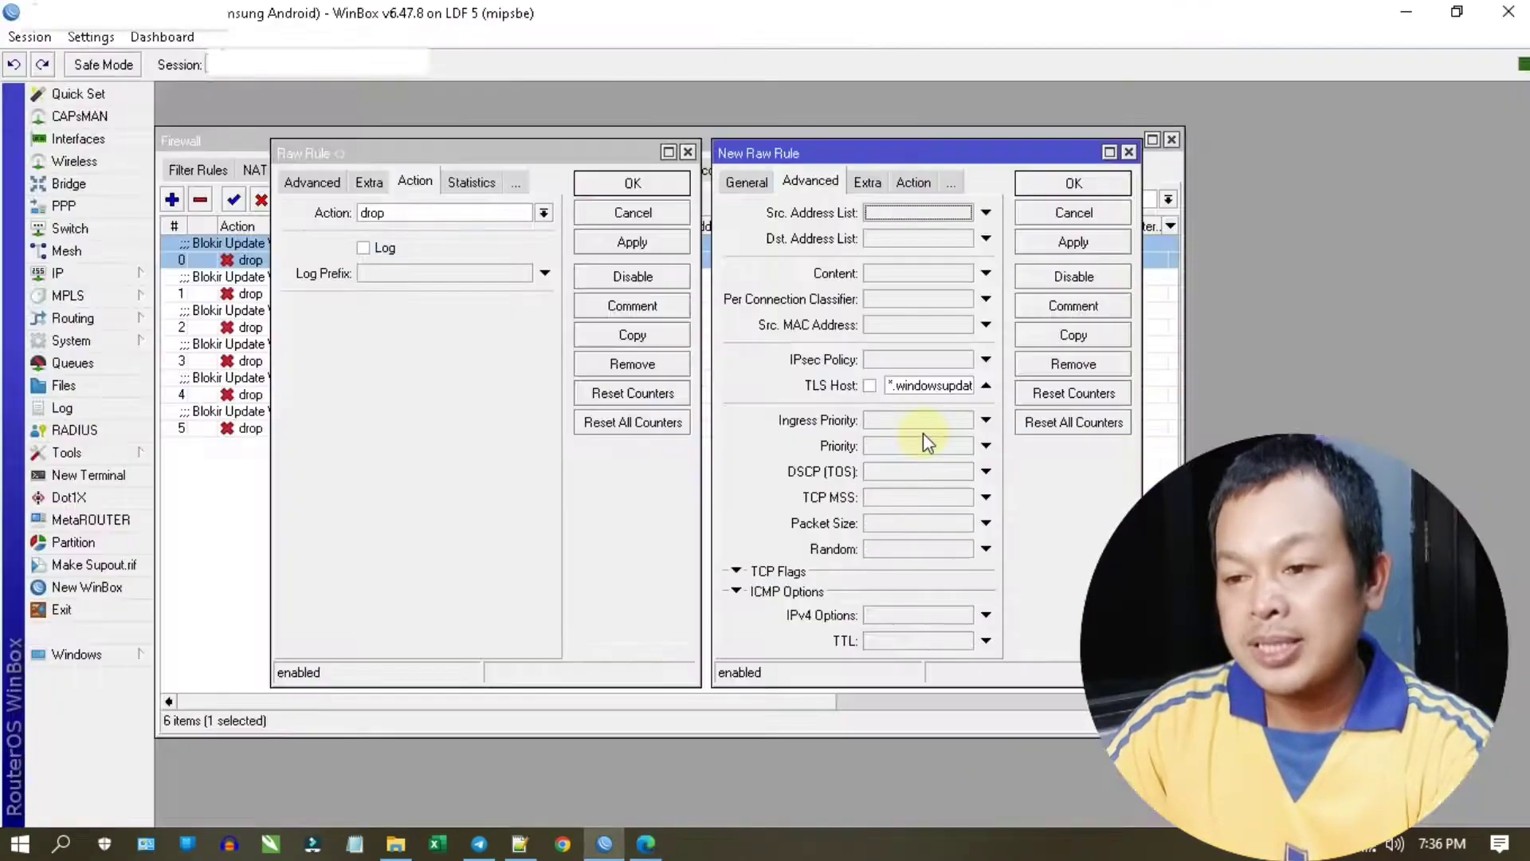
double_click(927, 385)
key("ctrl+v")
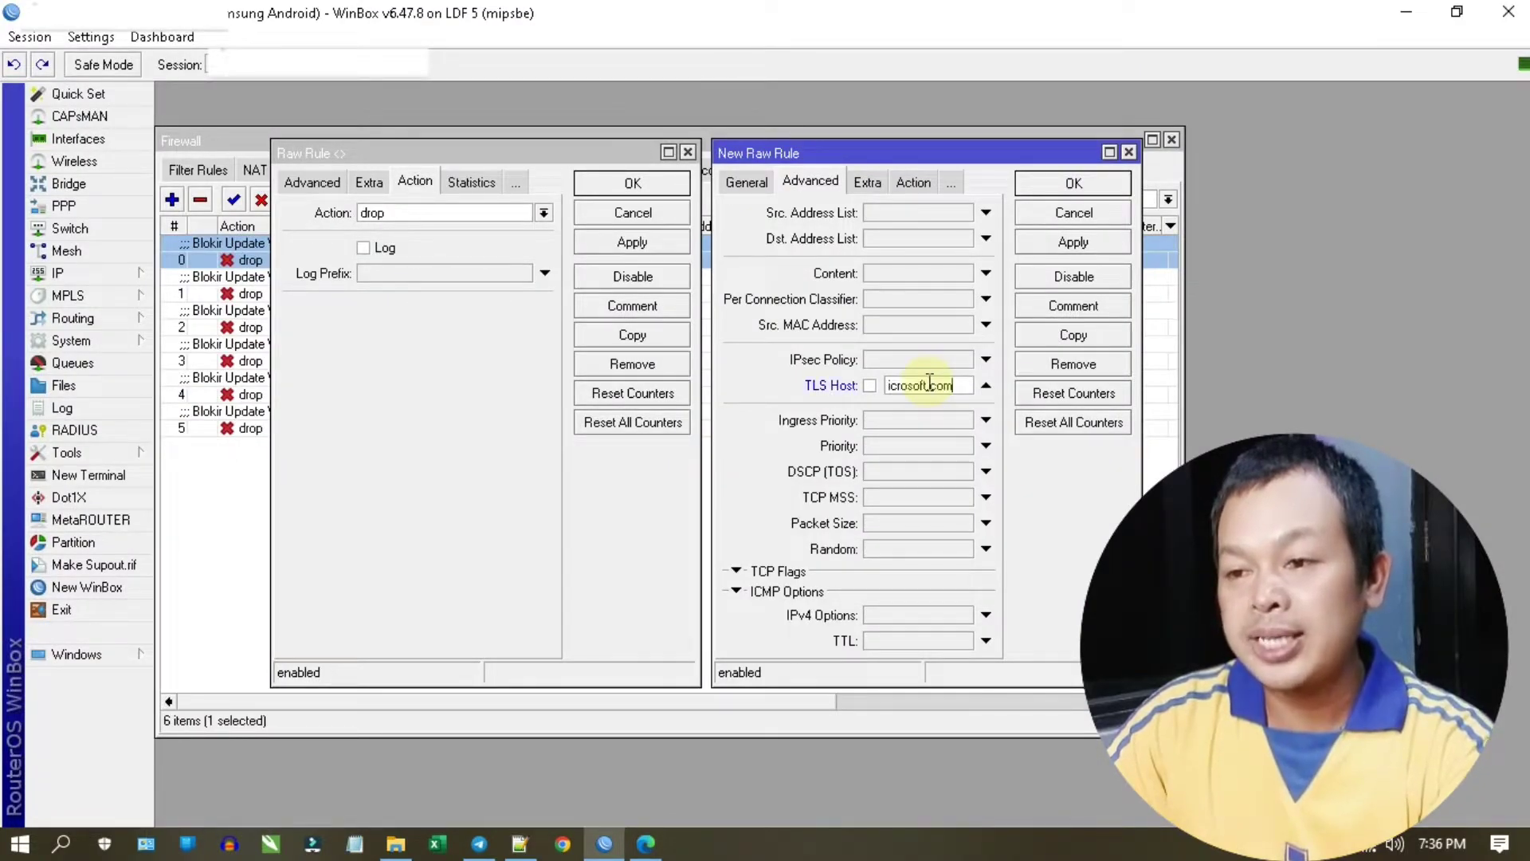
left_click(1073, 242)
- Save a last copy of the original rule with TLS Host download.windowsupdate.com from the web page, and close the original rule
left_click(668, 353)
left_click(655, 365)
left_click(645, 843)
left_click(401, 464)
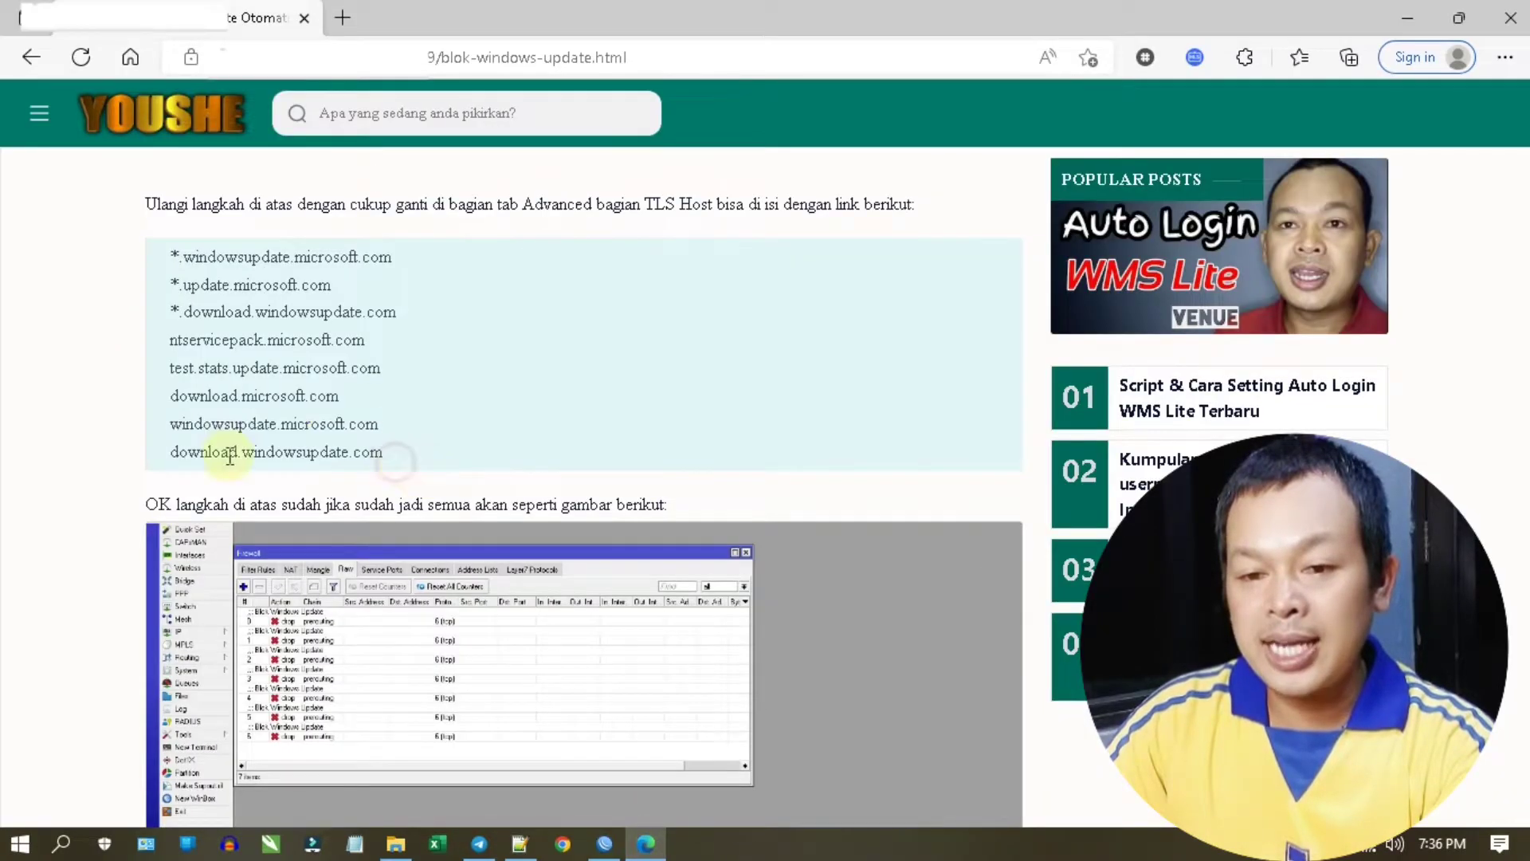
triple_click(175, 454)
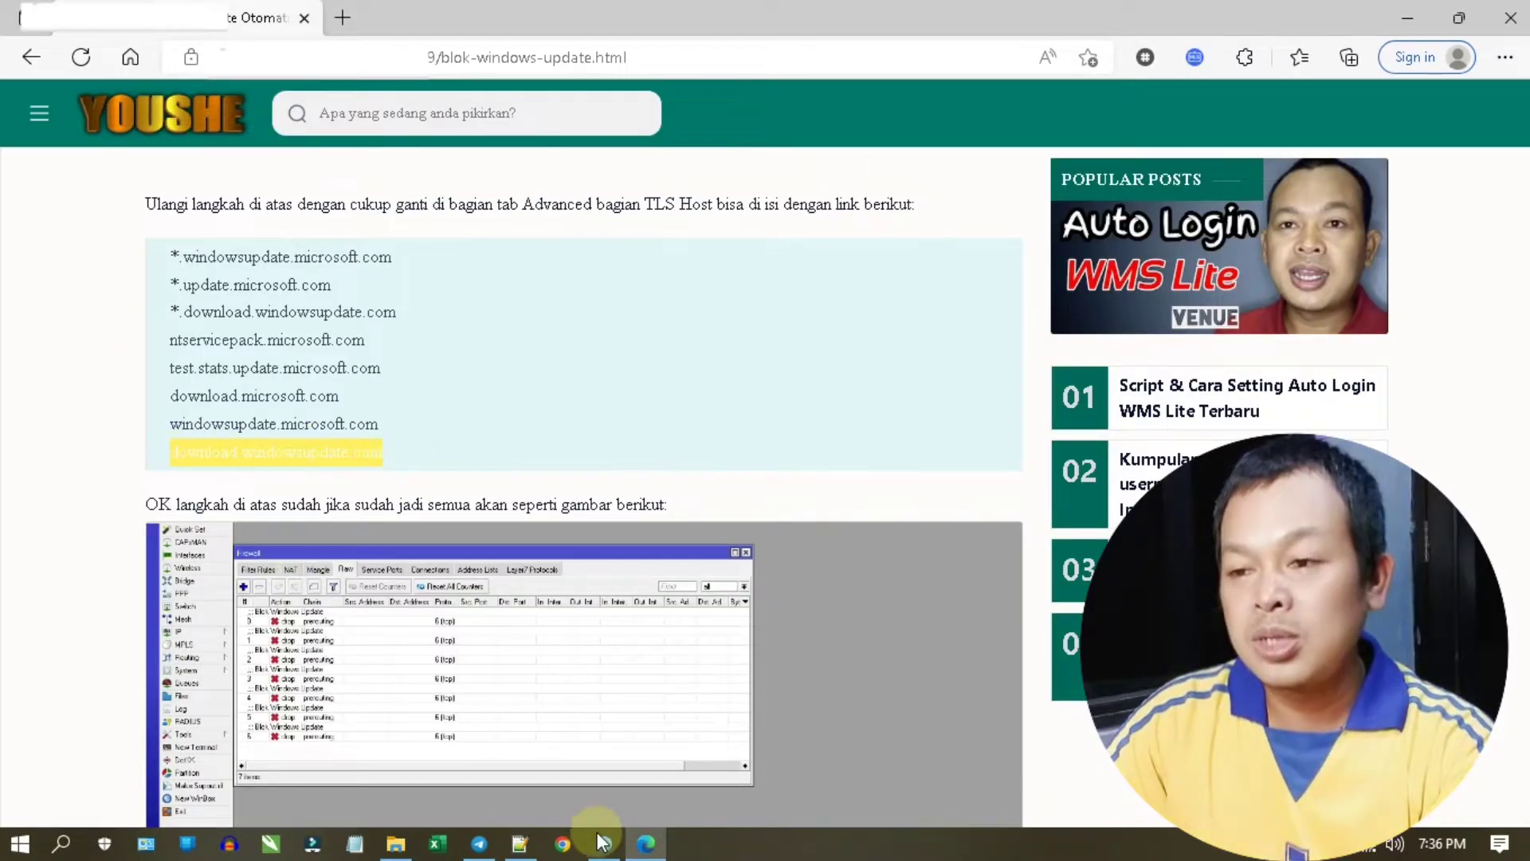
key("alt+Tab")
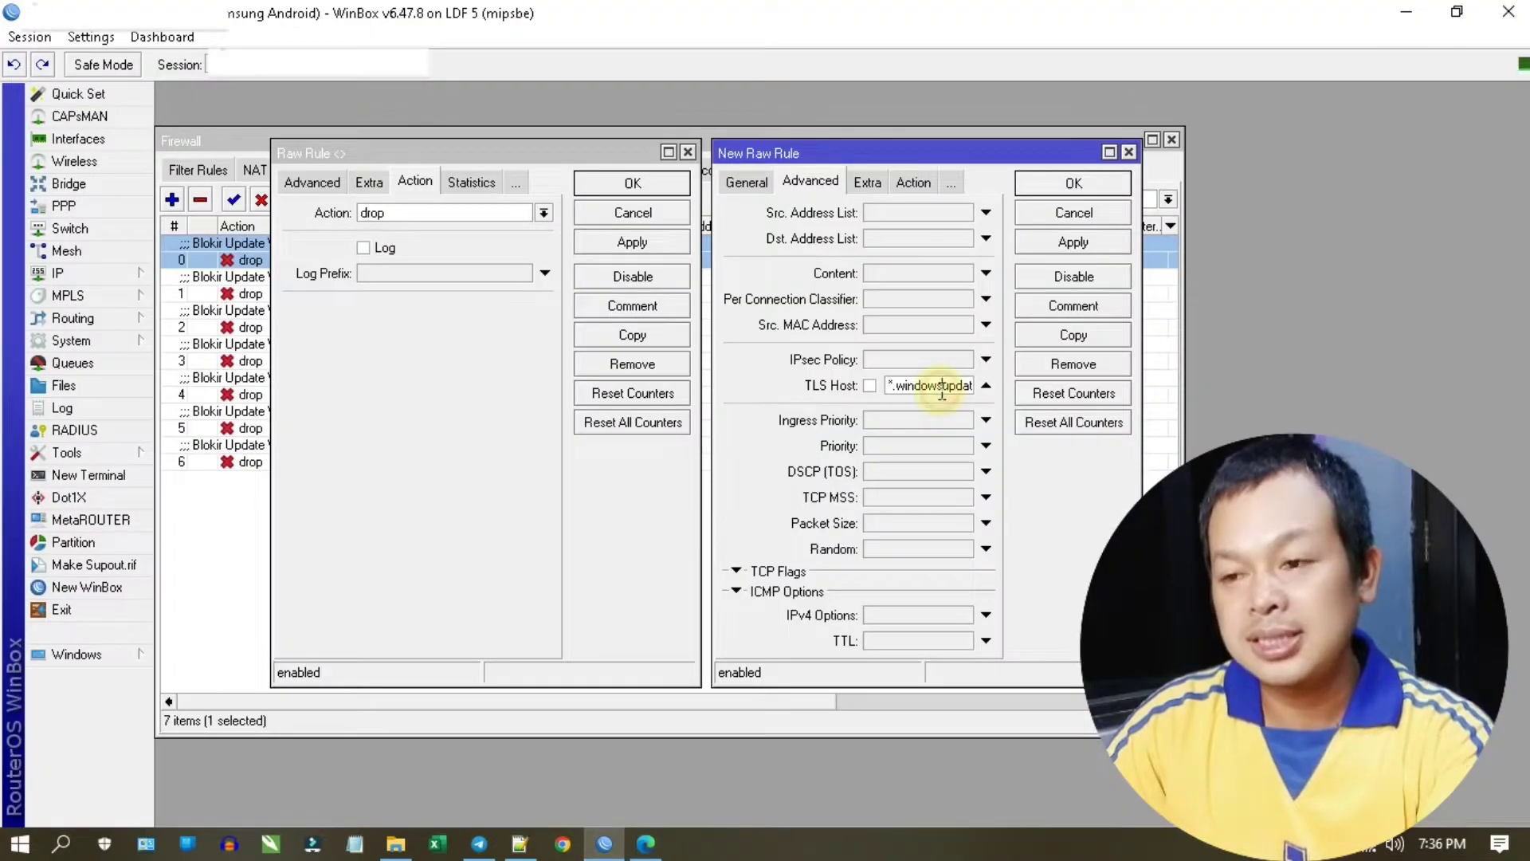
left_click(1054, 254)
left_click(1063, 184)
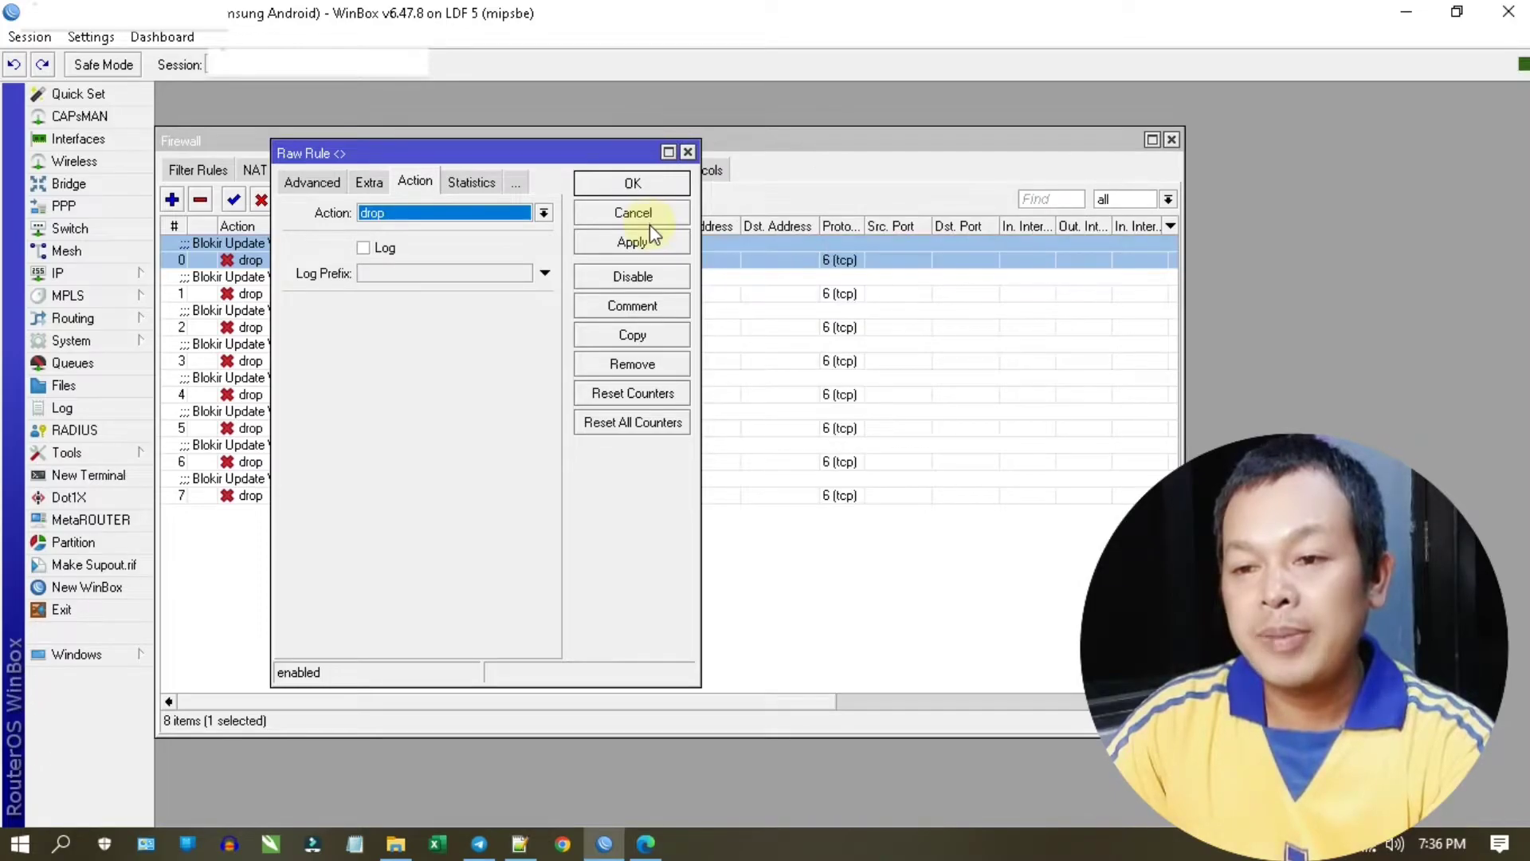
left_click(649, 233)
left_click(644, 184)
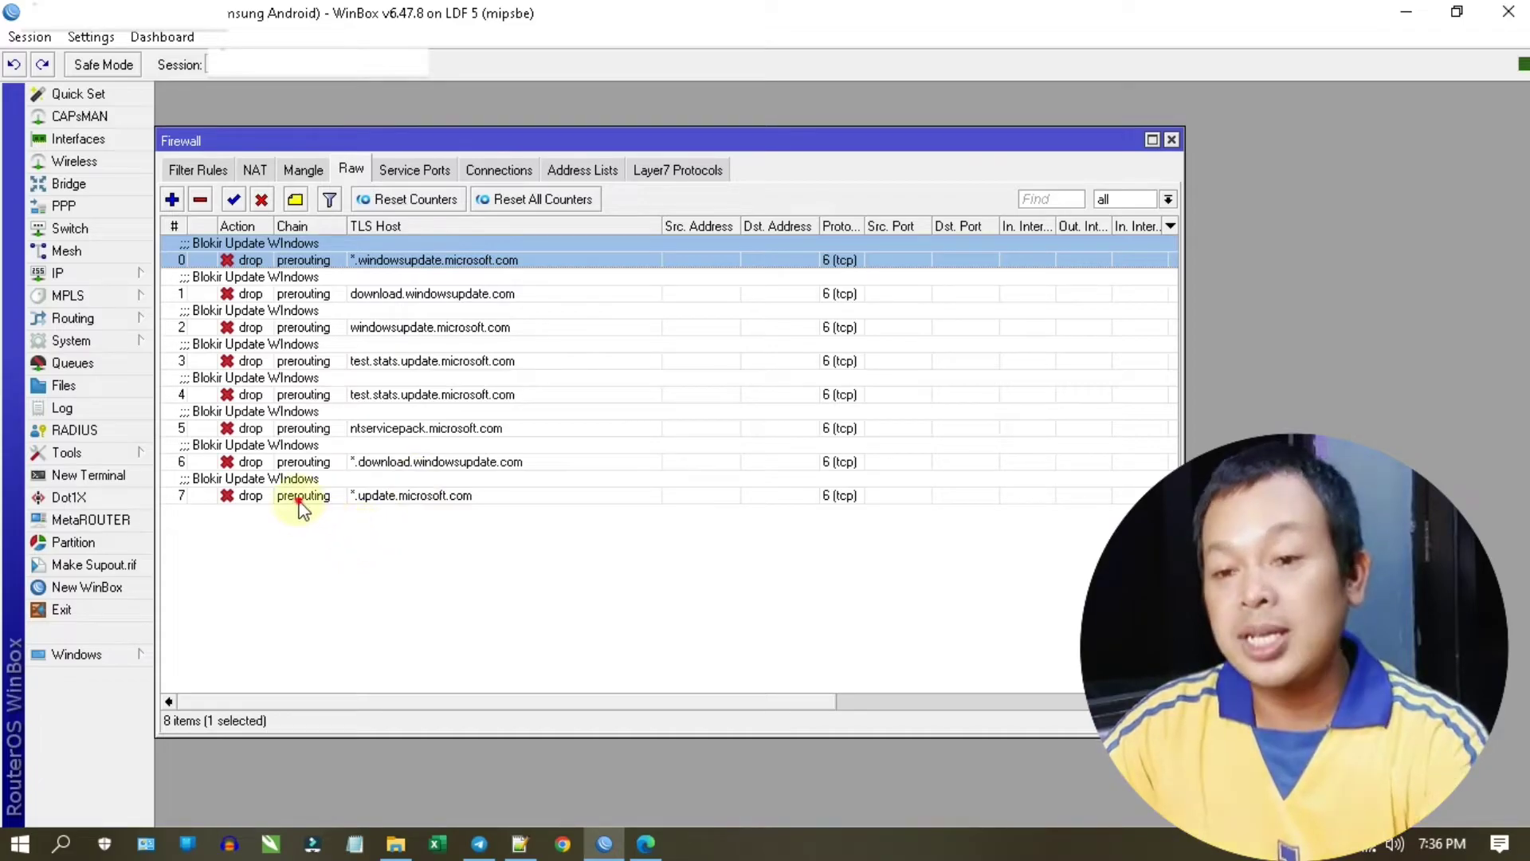
- Go back to the web page and copy its complete /ip firewall raw script
left_click(275, 496)
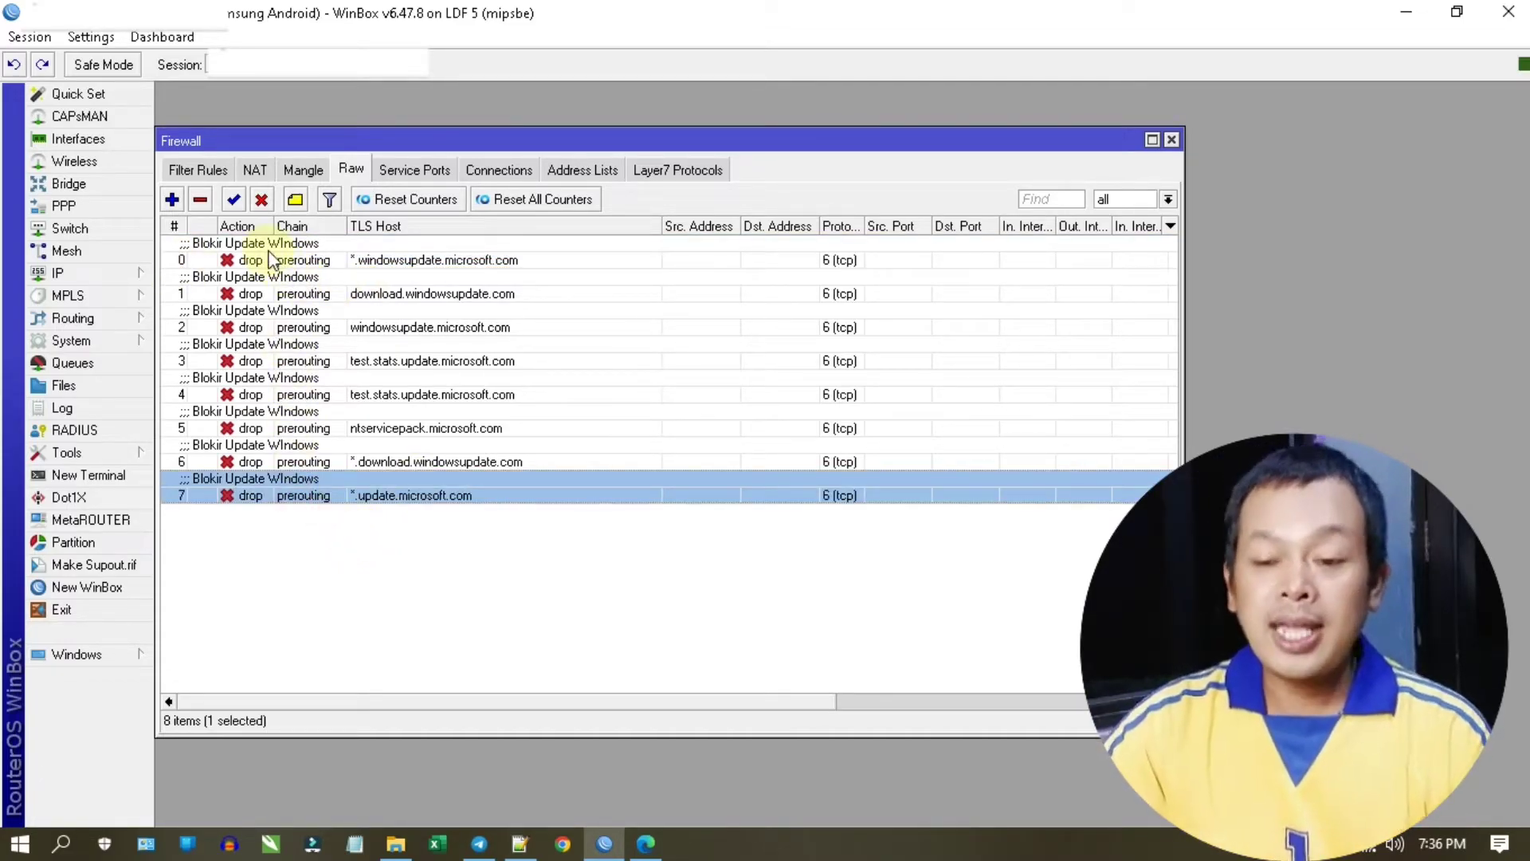
left_click(647, 841)
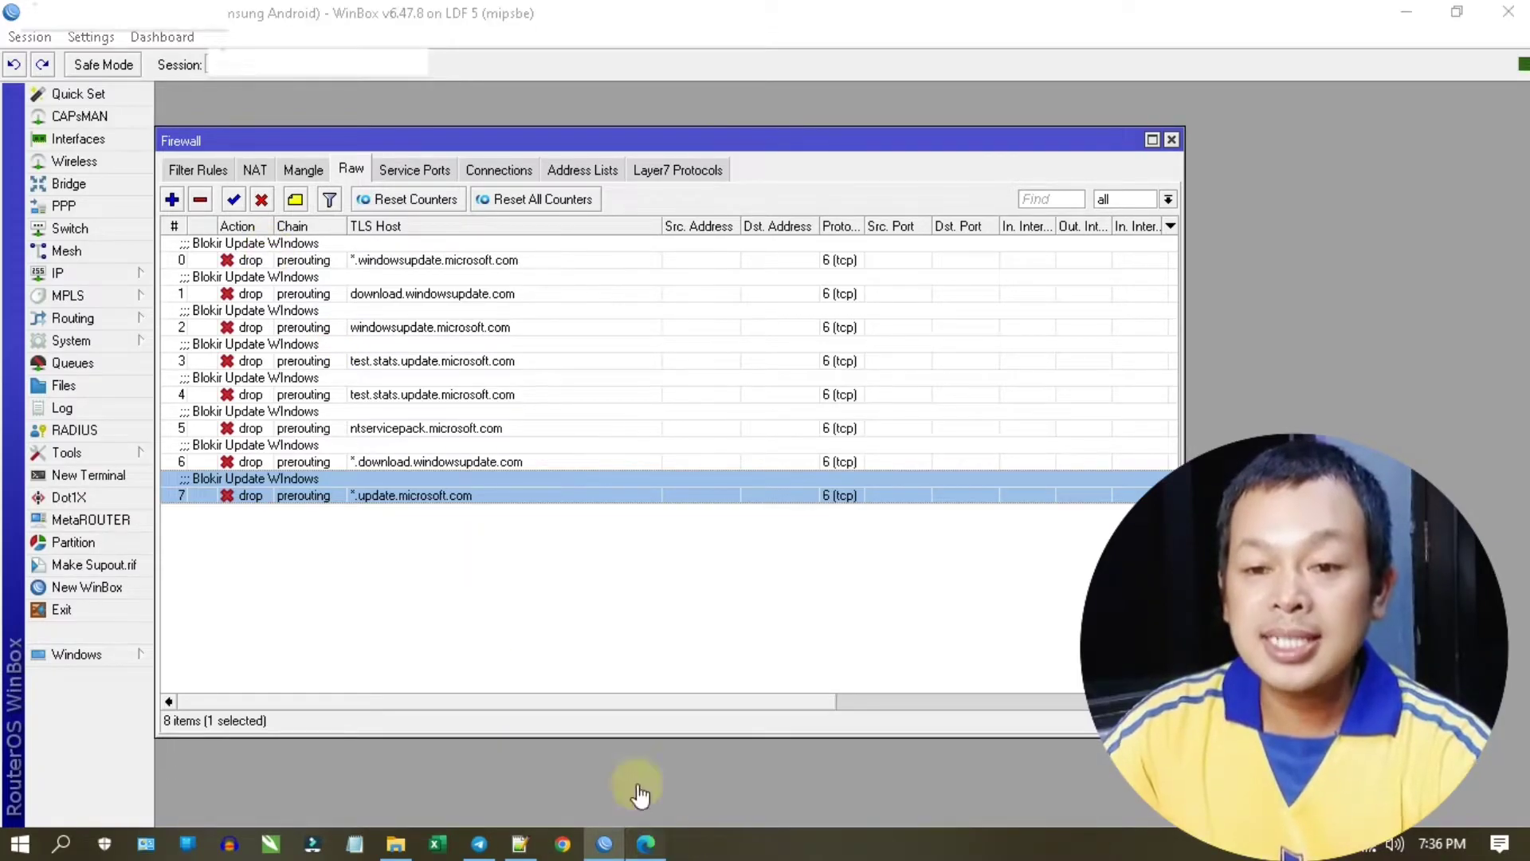
scroll(437, 348, "up", 15)
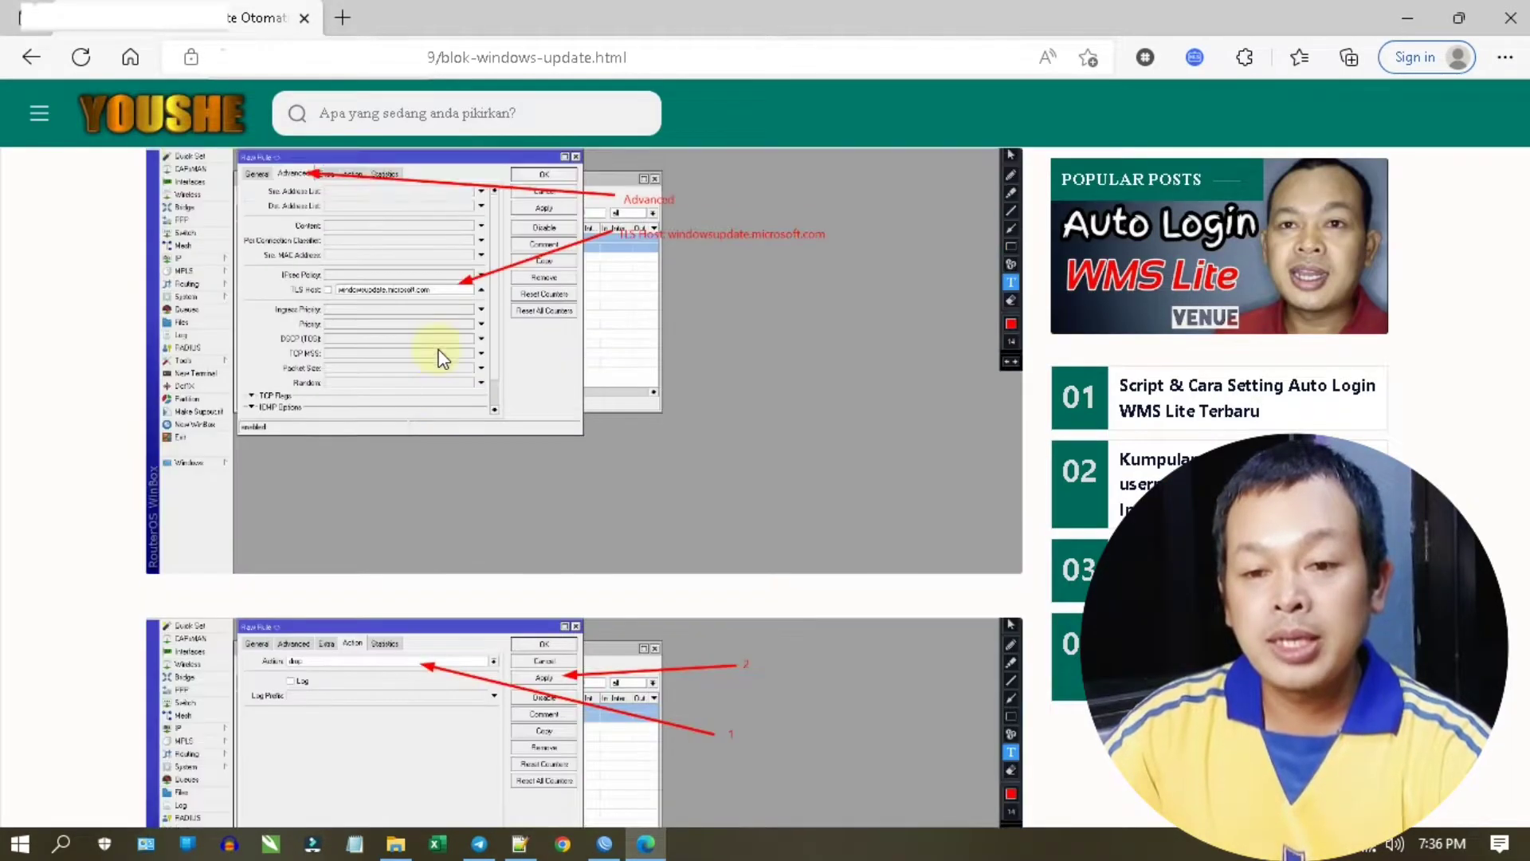
scroll(161, 420, "down", 3)
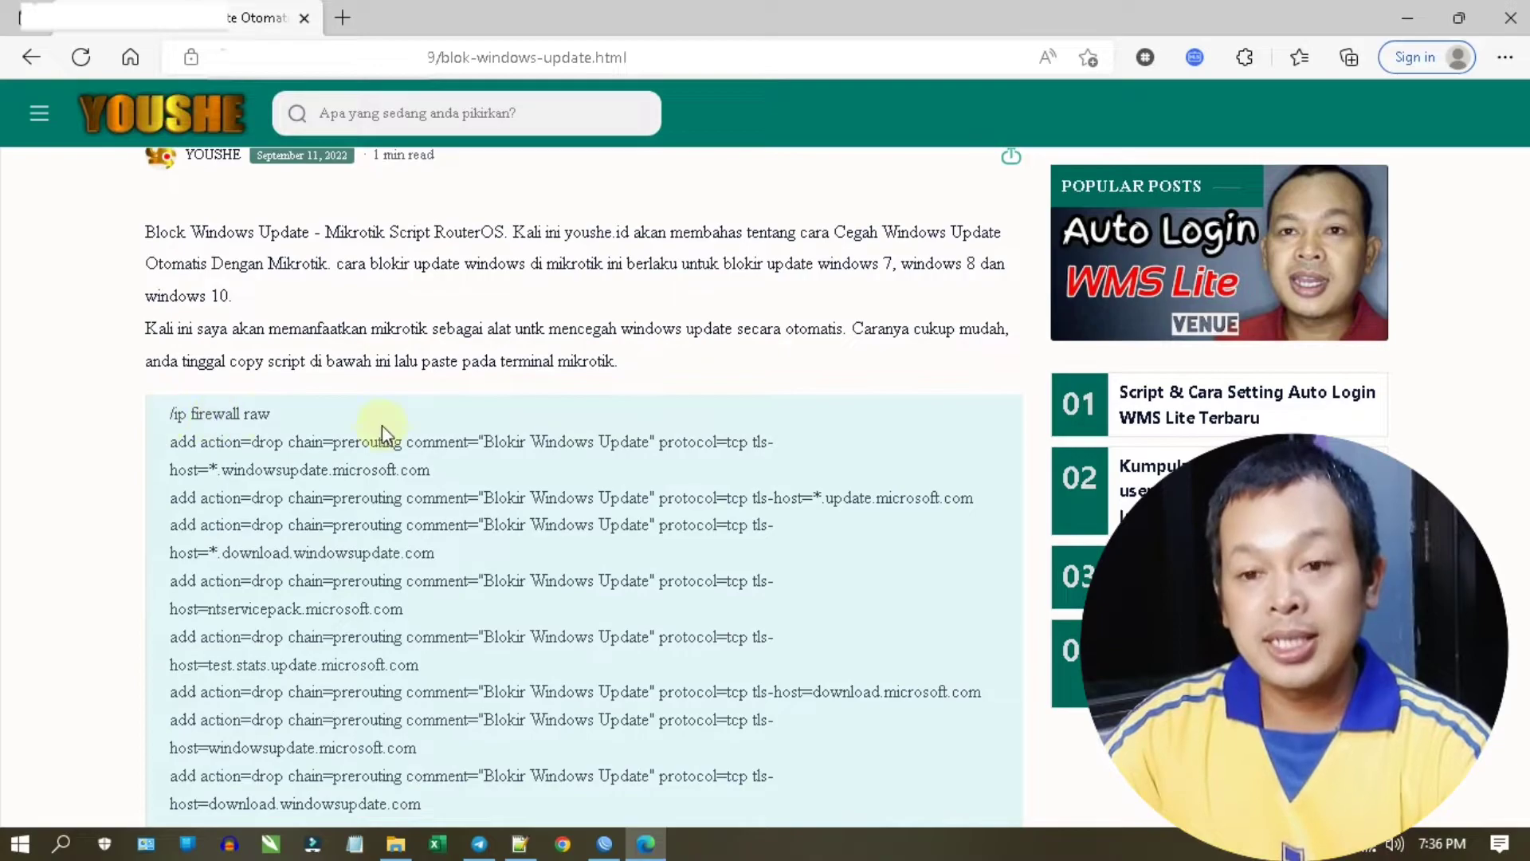
scroll(467, 477, "down", 3)
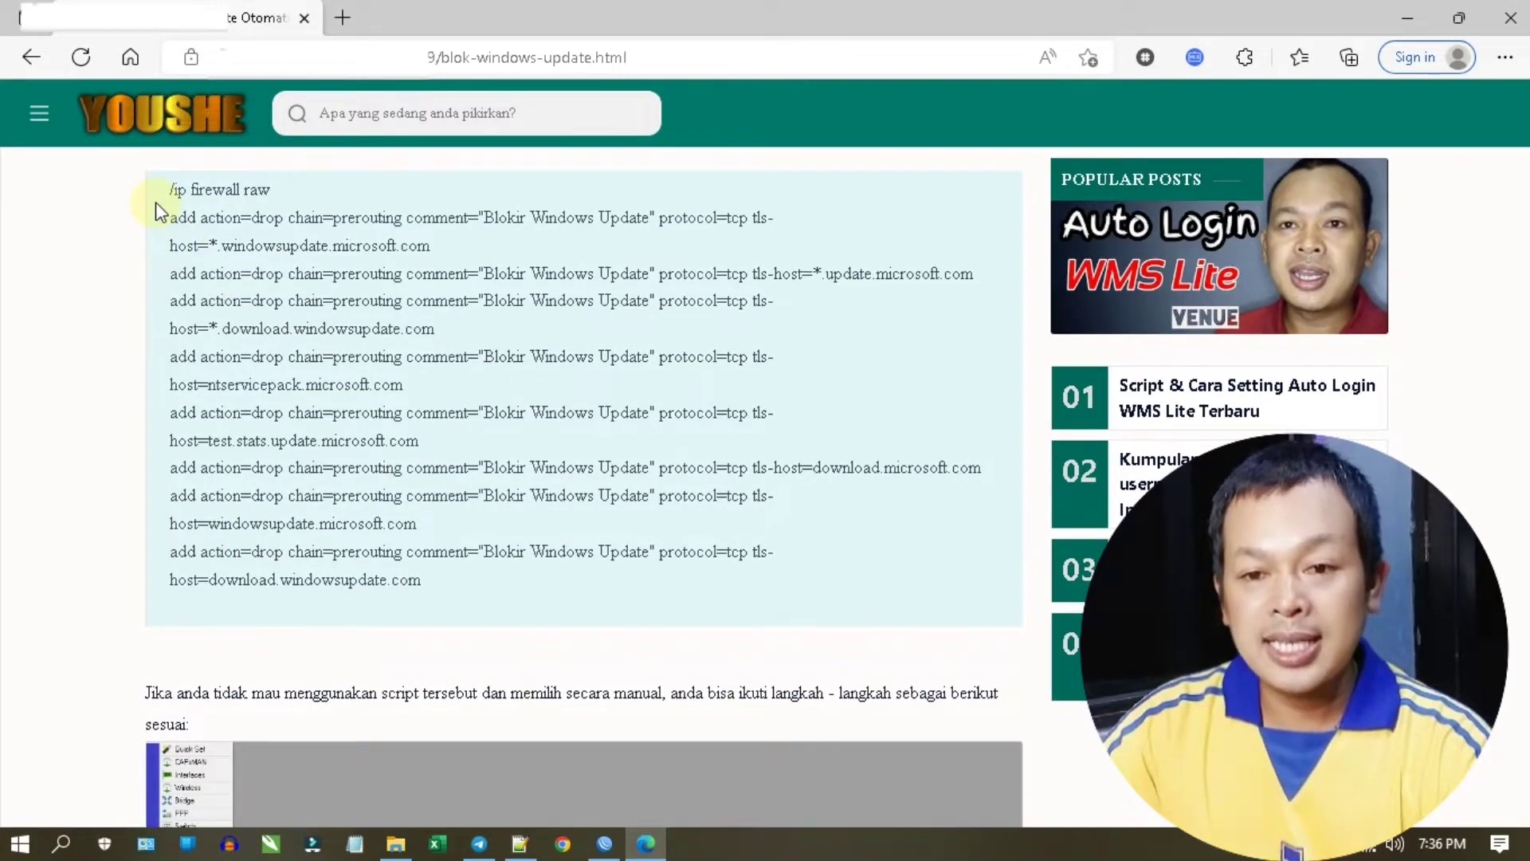
left_click_drag(167, 190, 445, 569)
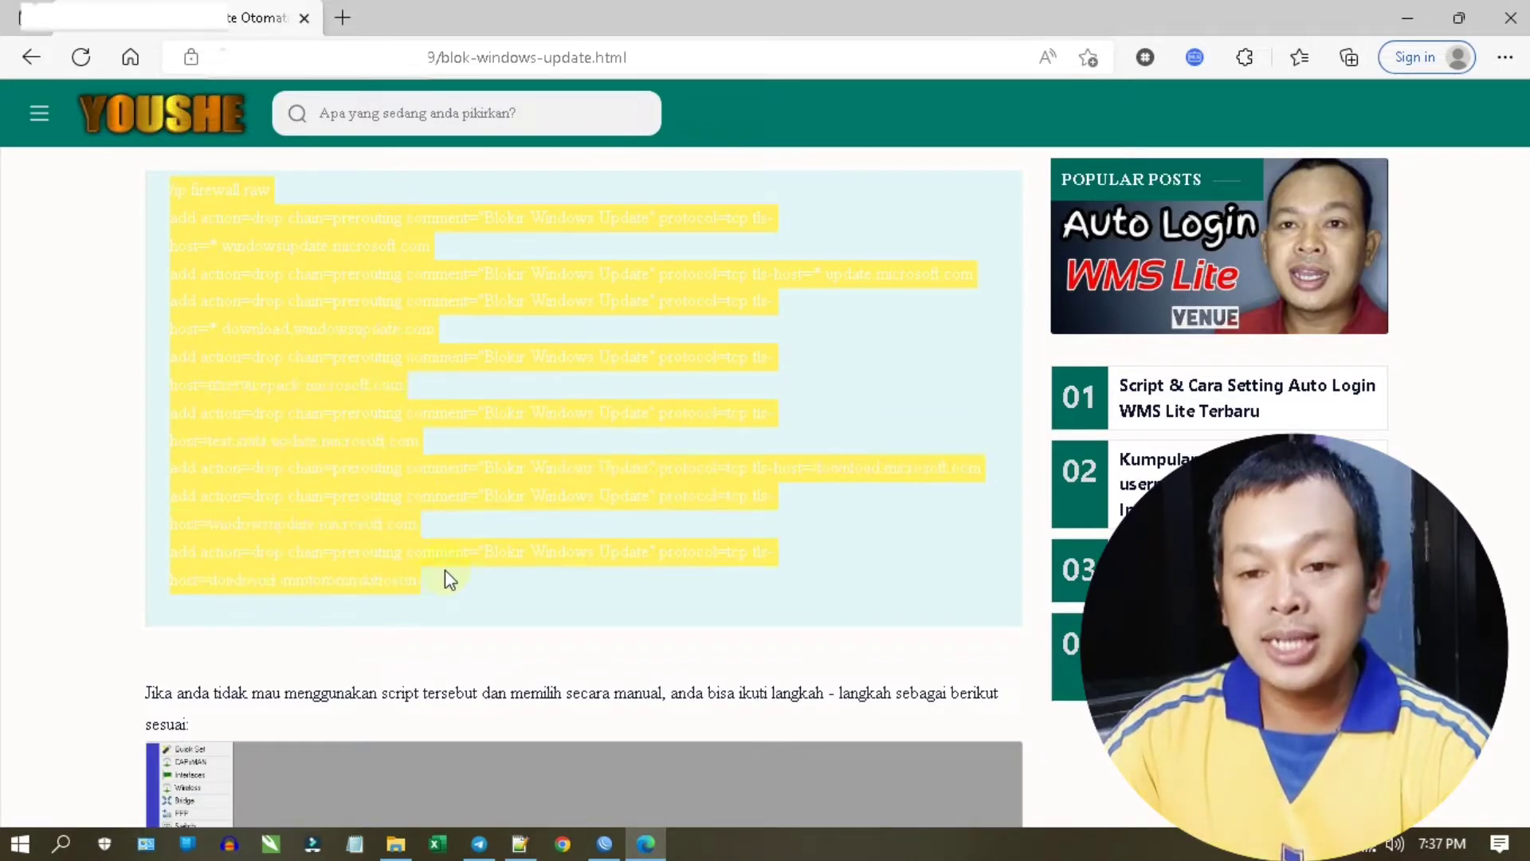
right_click(322, 273)
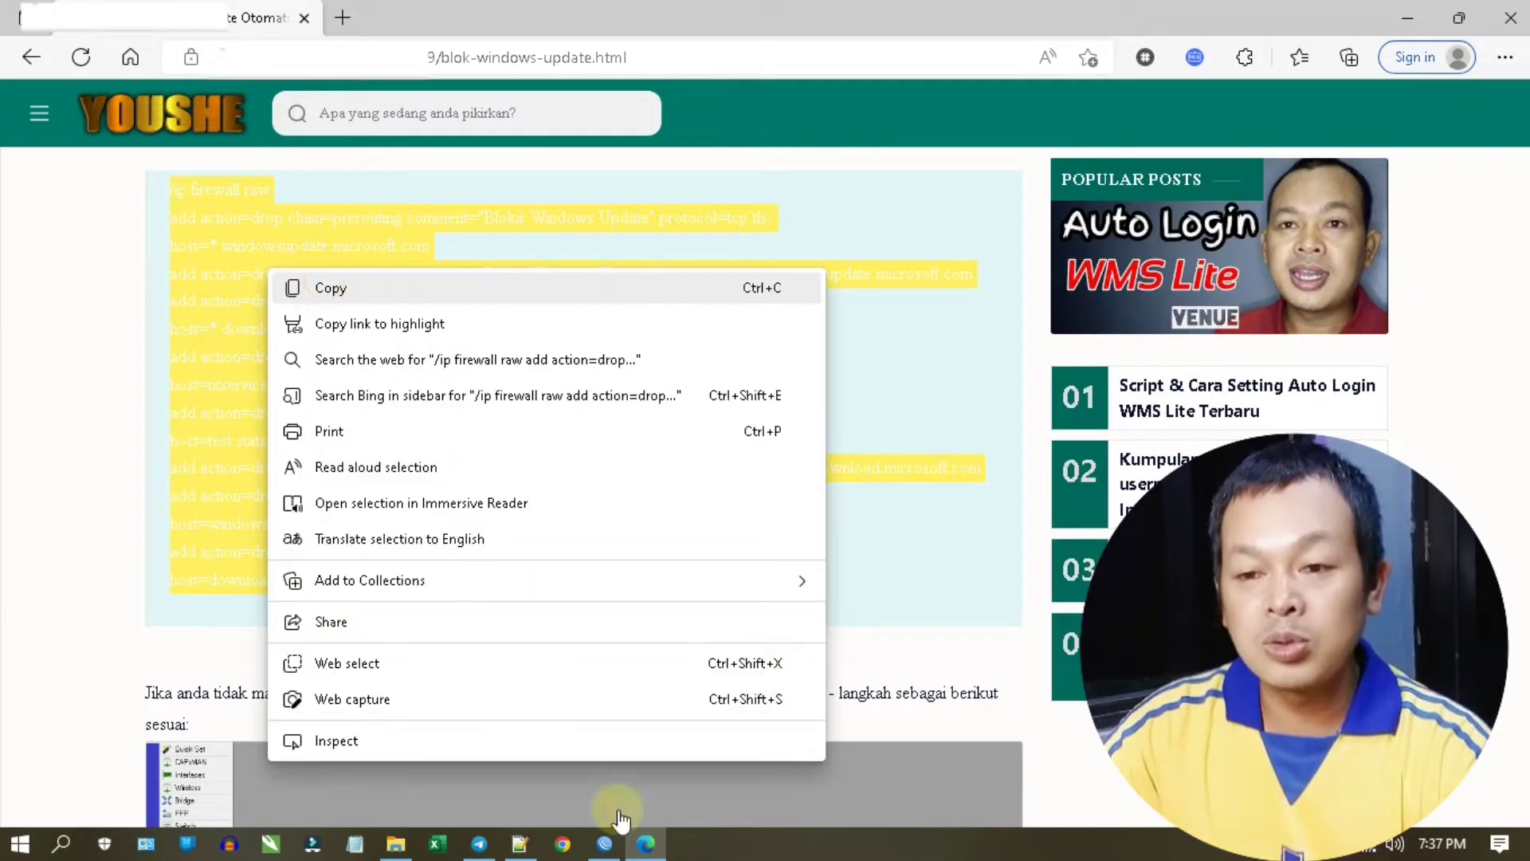
- Switch back to WinBox and delete all the manually created "Blokir Update WIndows" raw rules
left_click(608, 850)
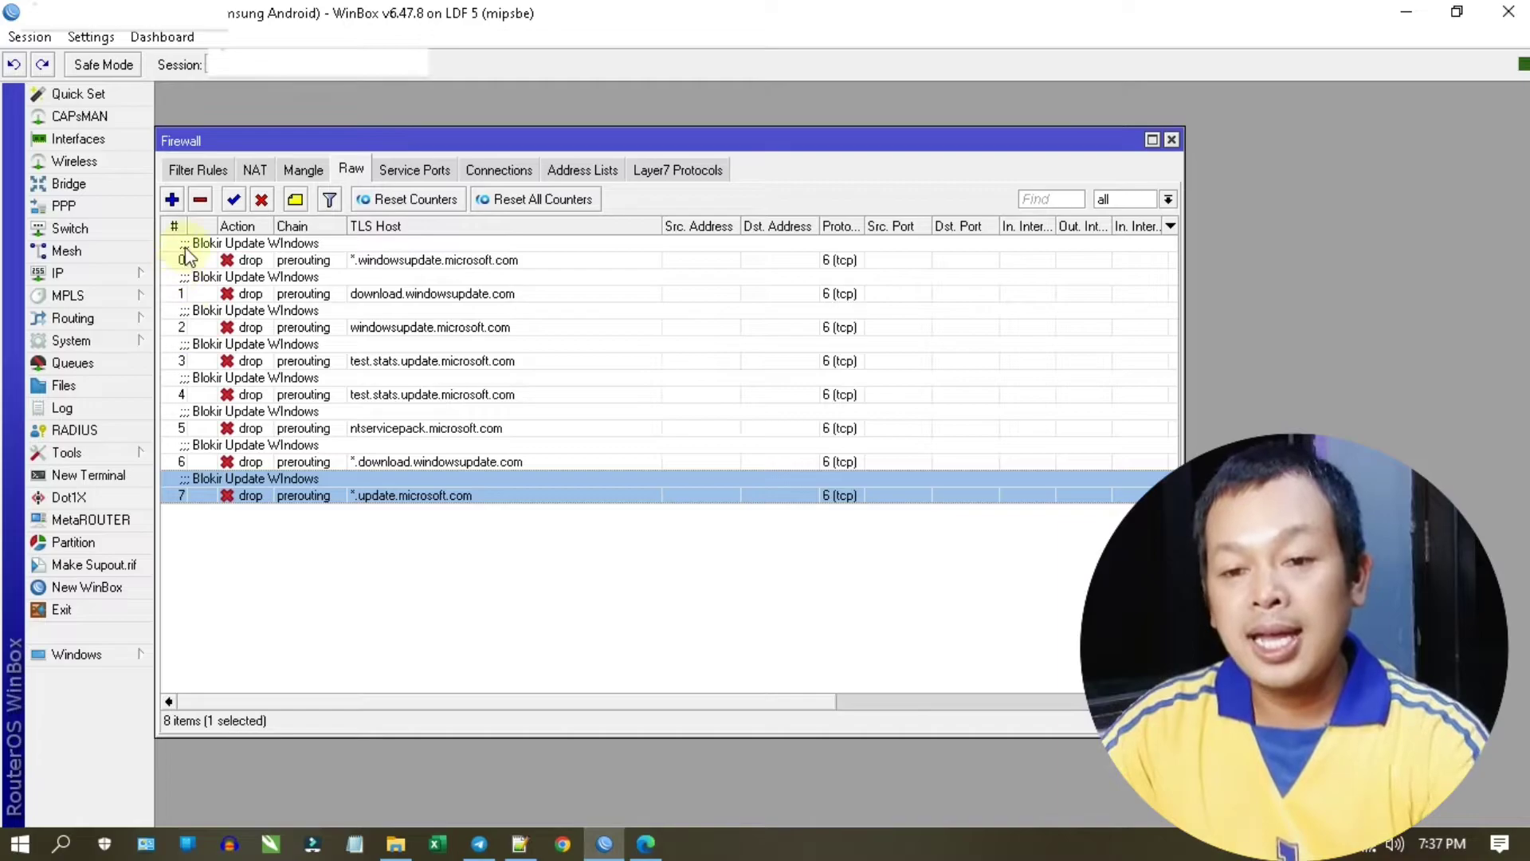
left_click(190, 251)
left_click(295, 498, "shift")
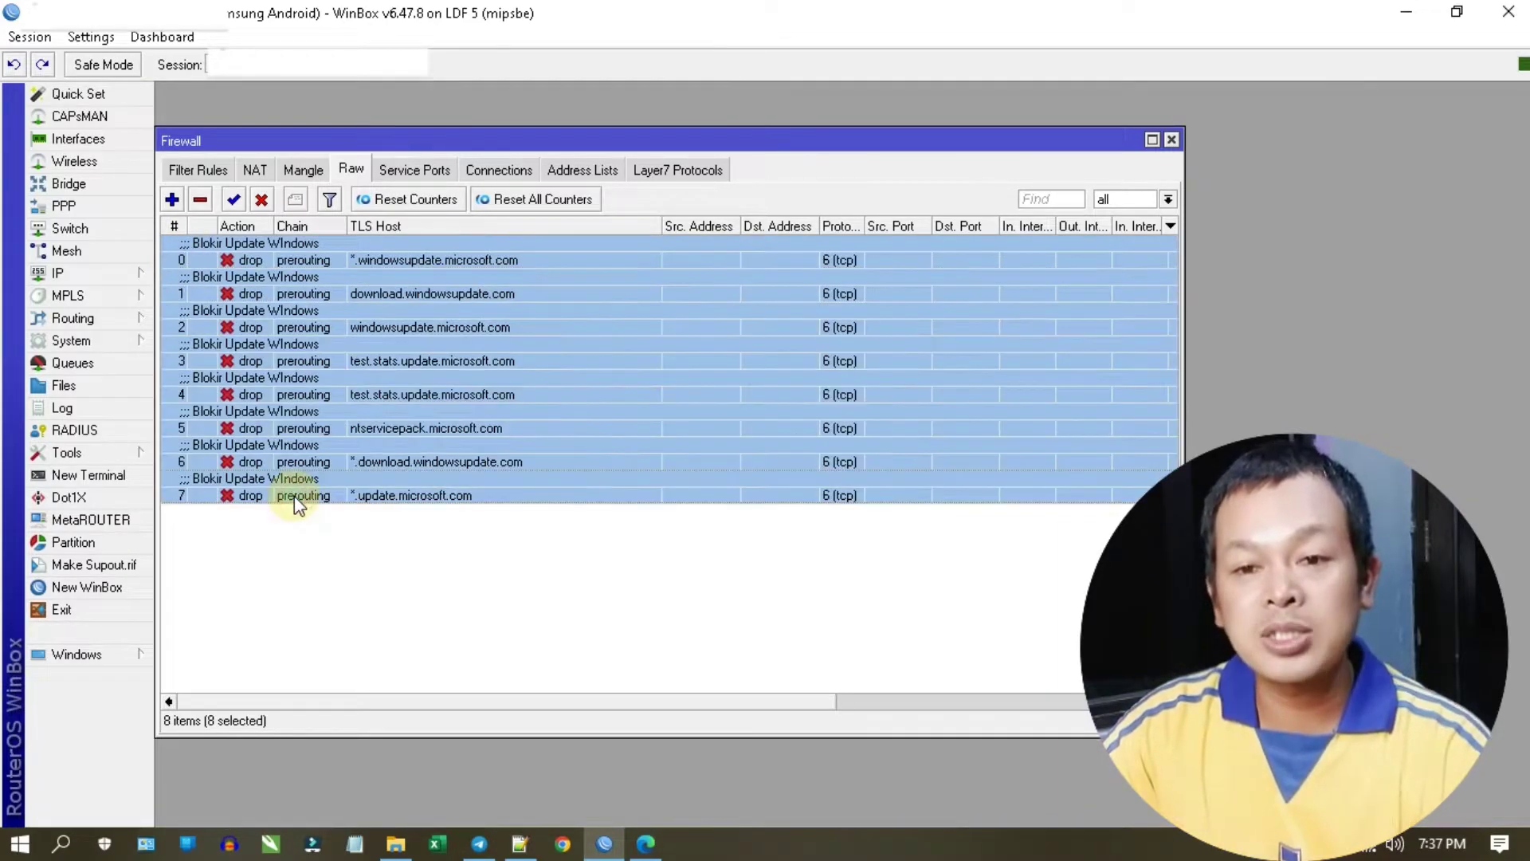
left_click(202, 200)
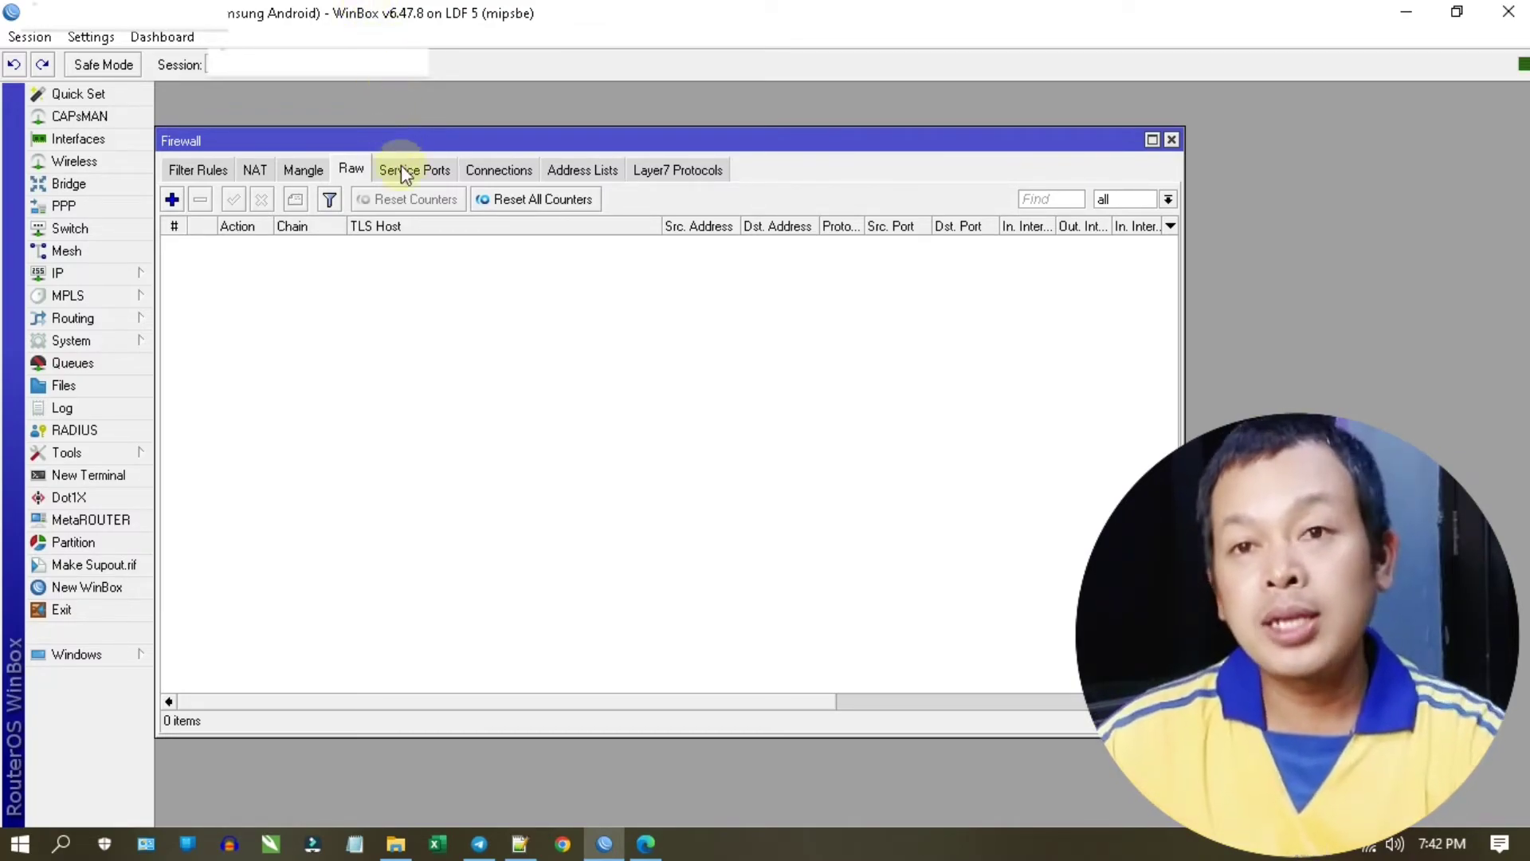
- Switch to the browser and copy the whole script, from /ip firewall raw through the download.windowsupdate.com rule
left_click(644, 845)
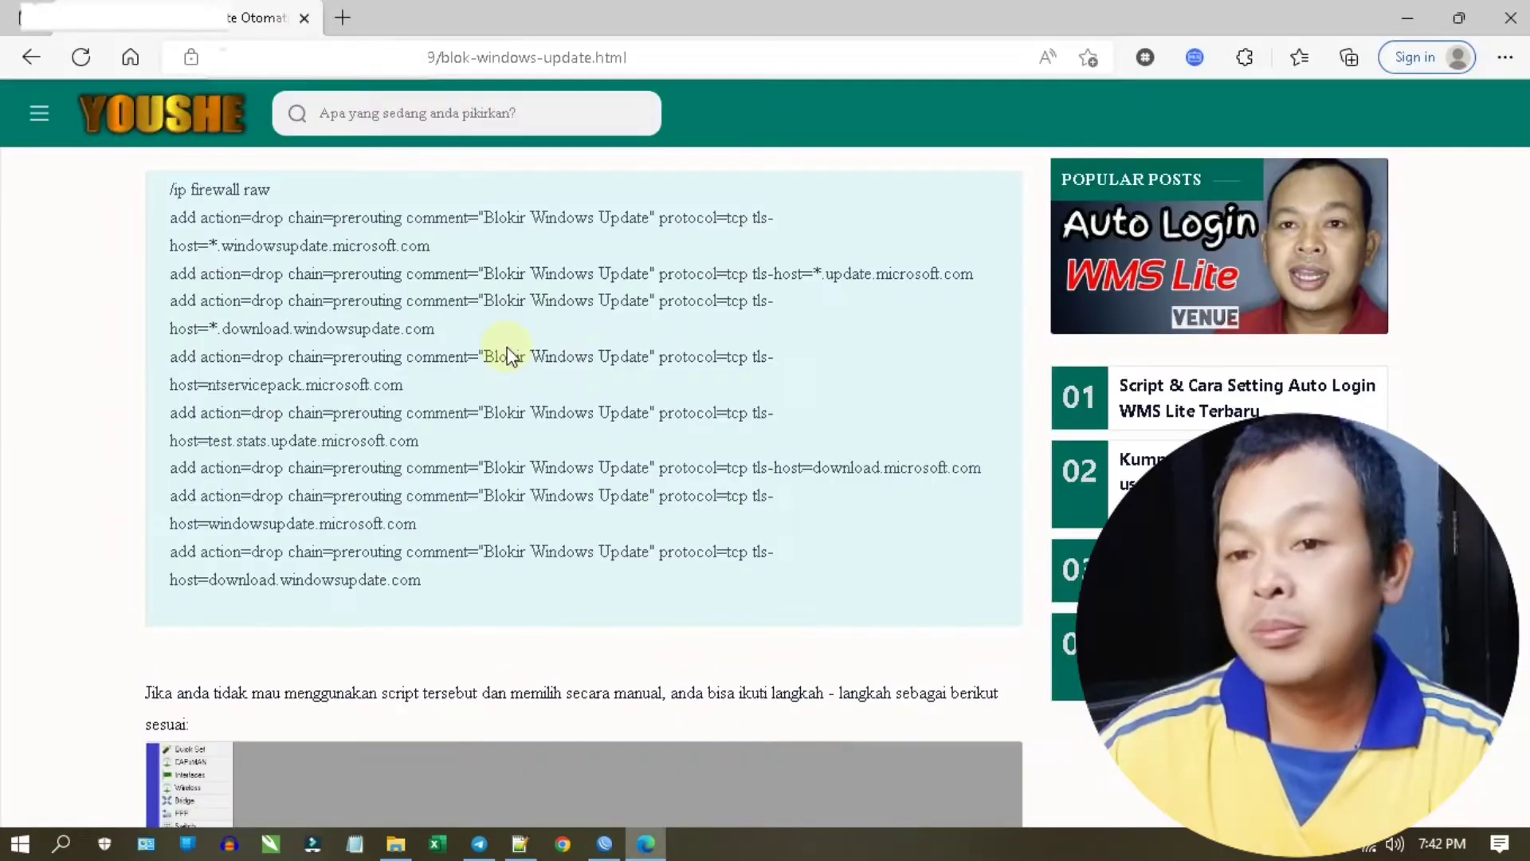
scroll(500, 339, "up", 1)
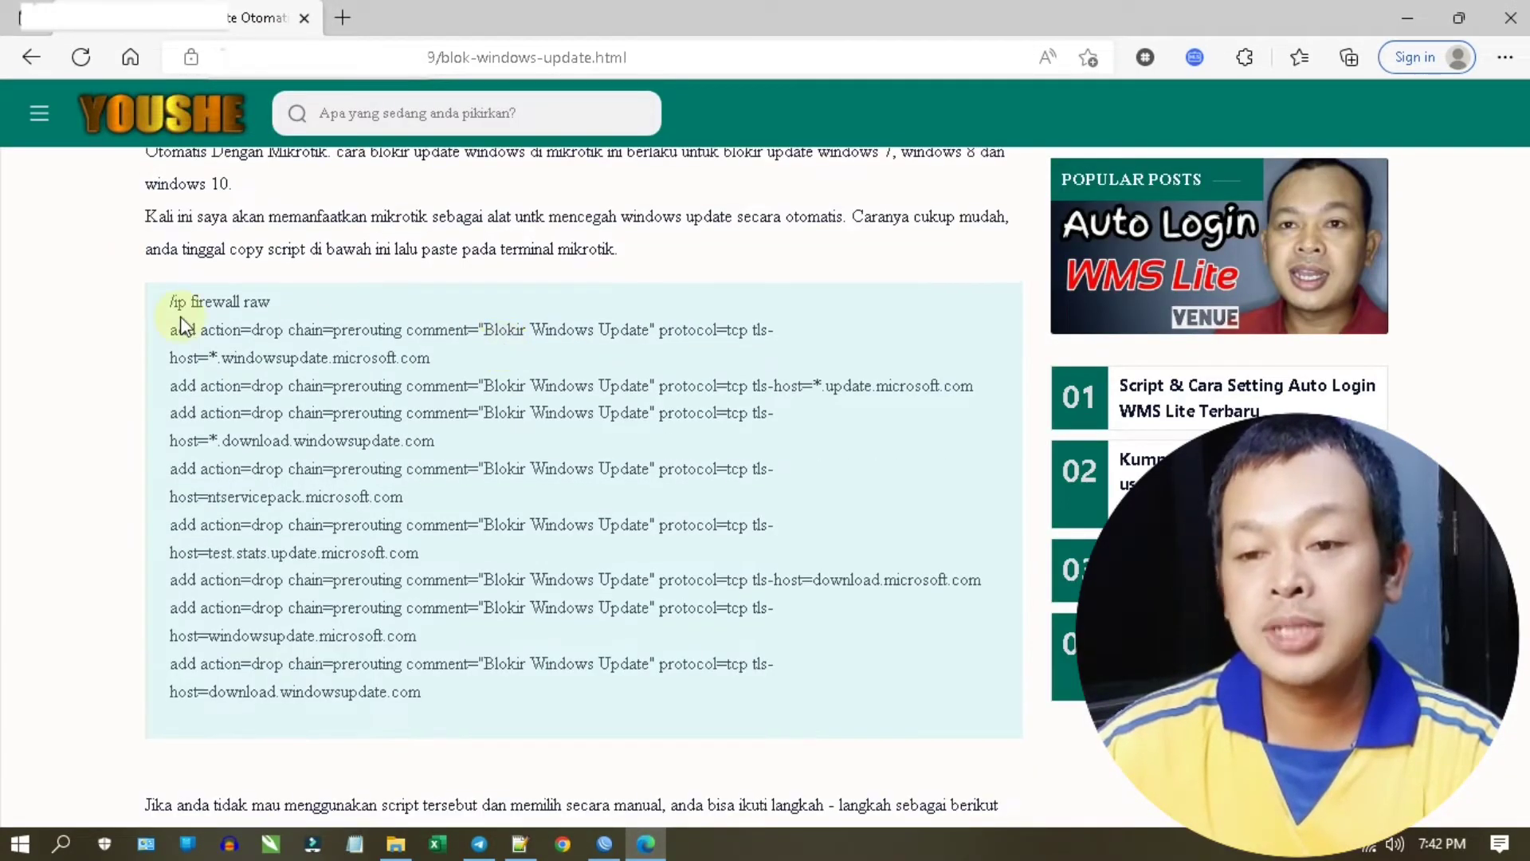
left_click_drag(165, 306, 779, 707)
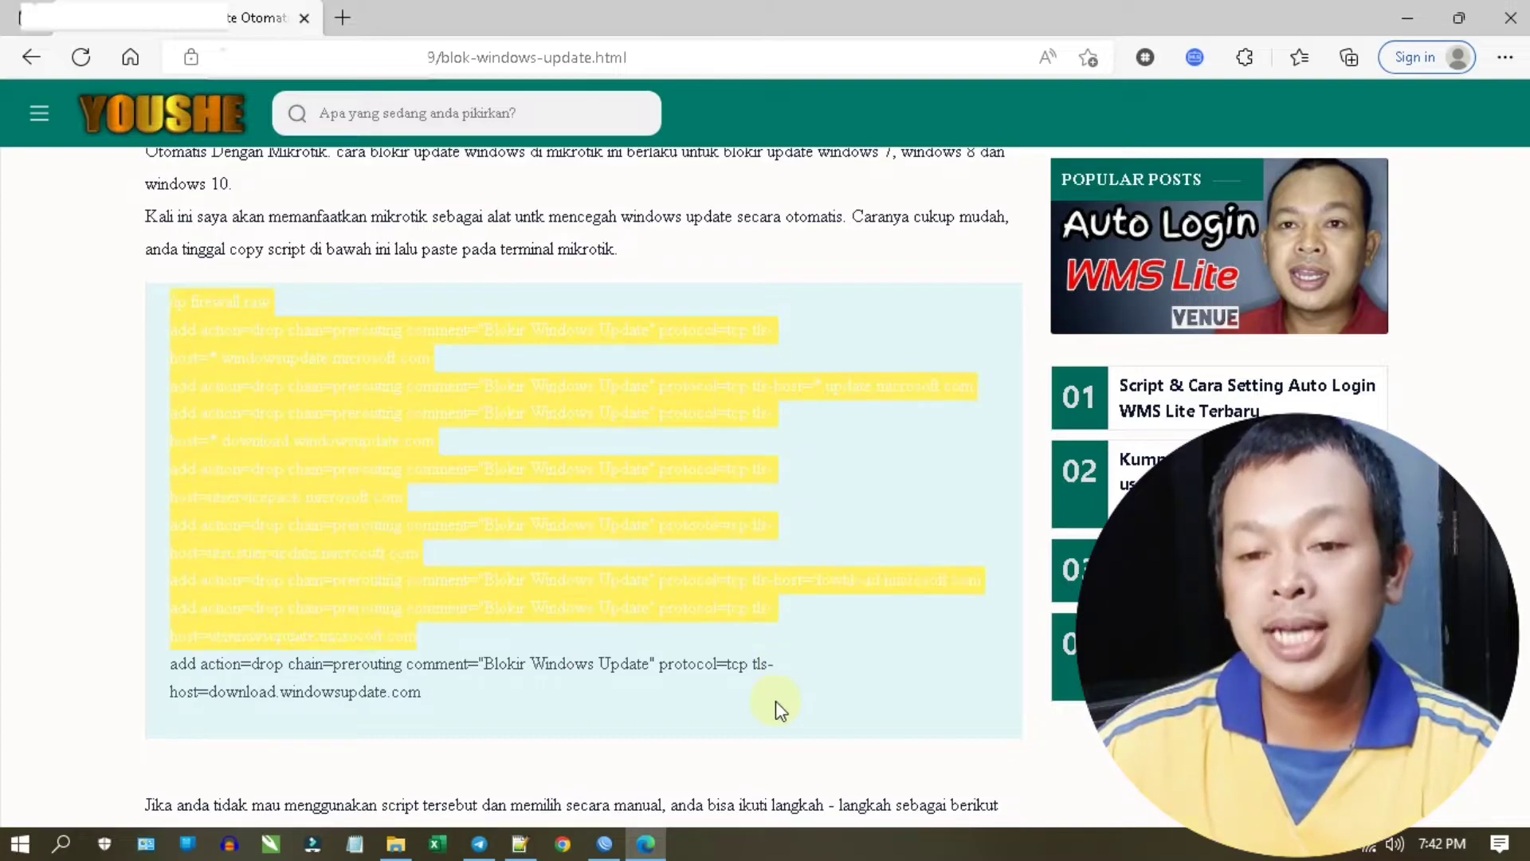
right_click(333, 374)
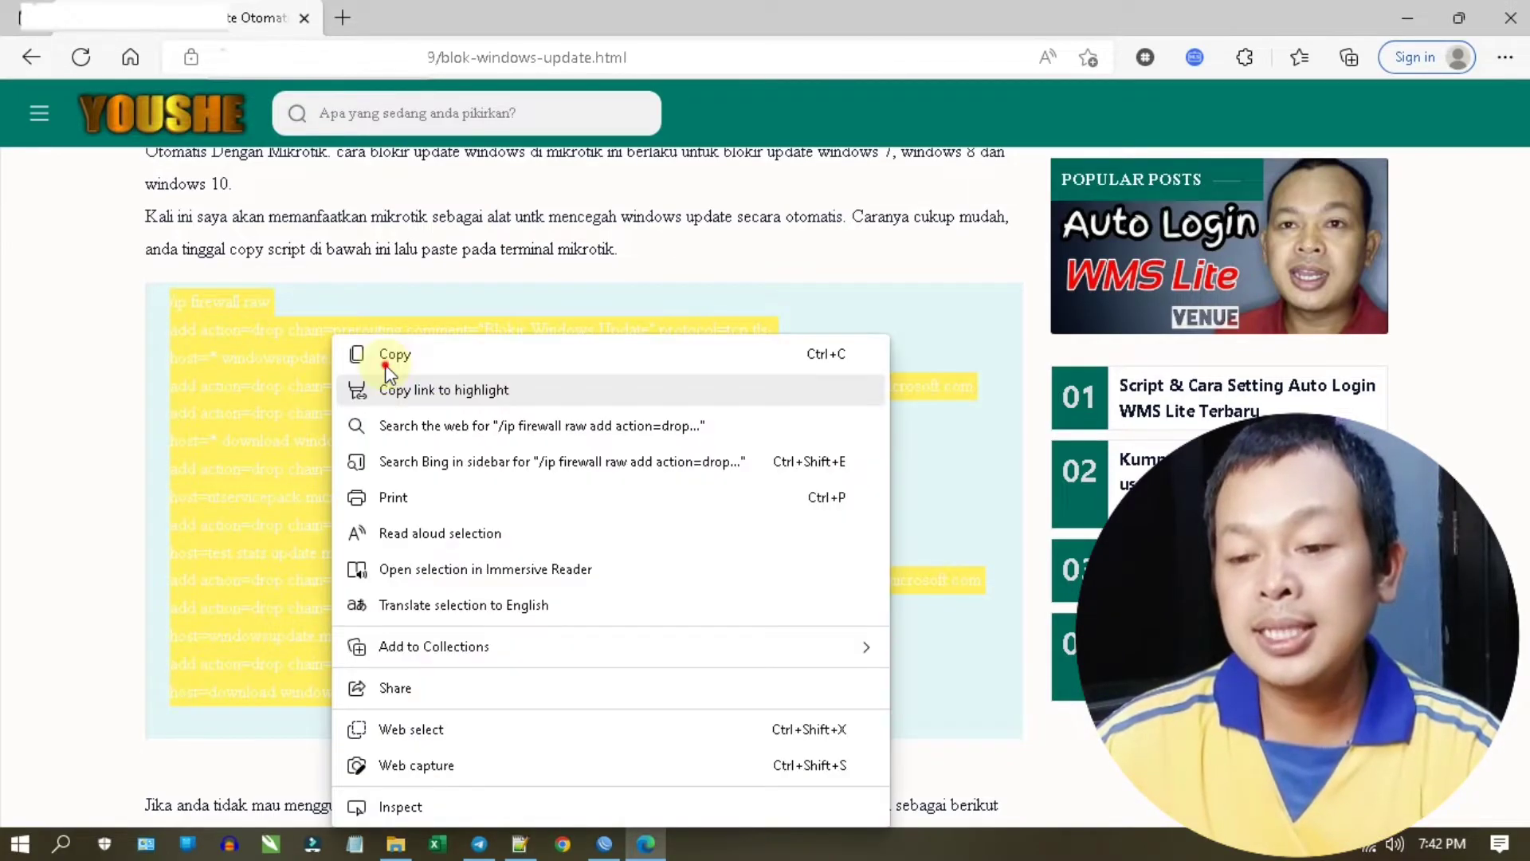
left_click(395, 354)
- Paste the copied script into a new WinBox terminal to add the Windows Update drop rules, and close the terminal
left_click(605, 843)
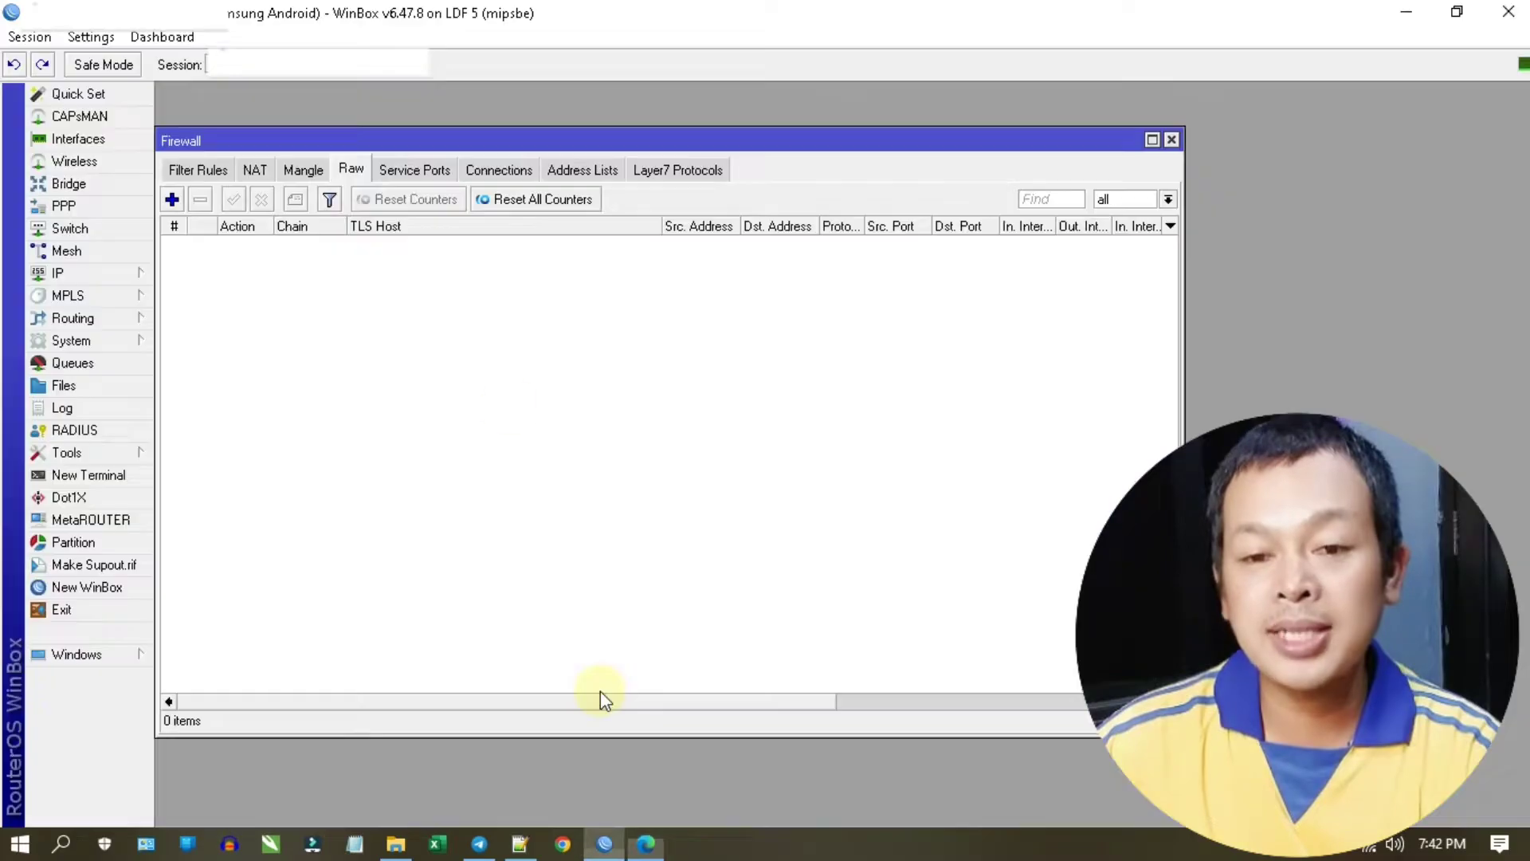
left_click(80, 477)
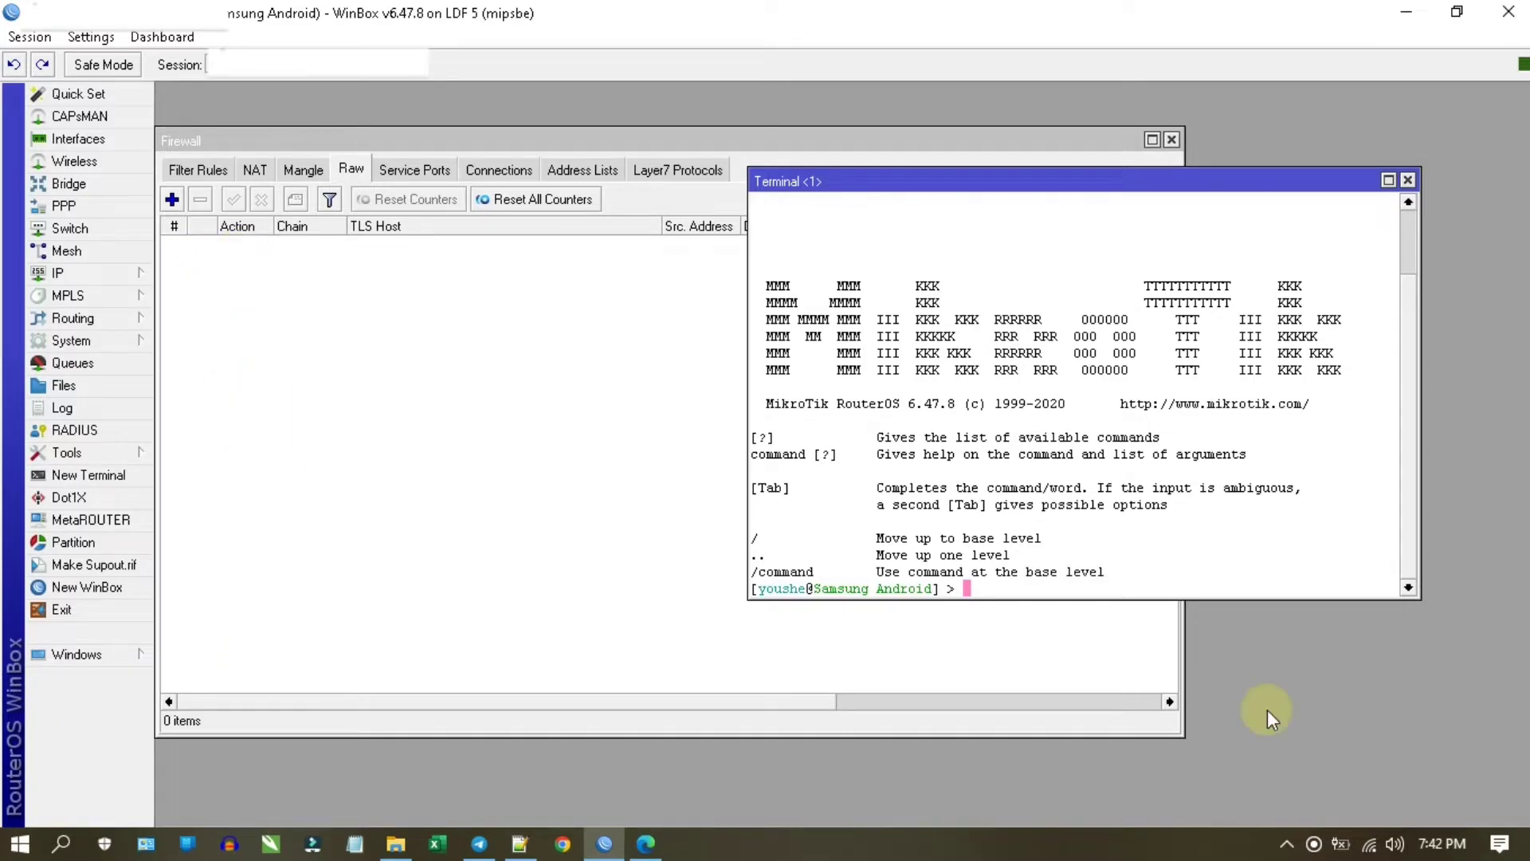
right_click(1165, 575)
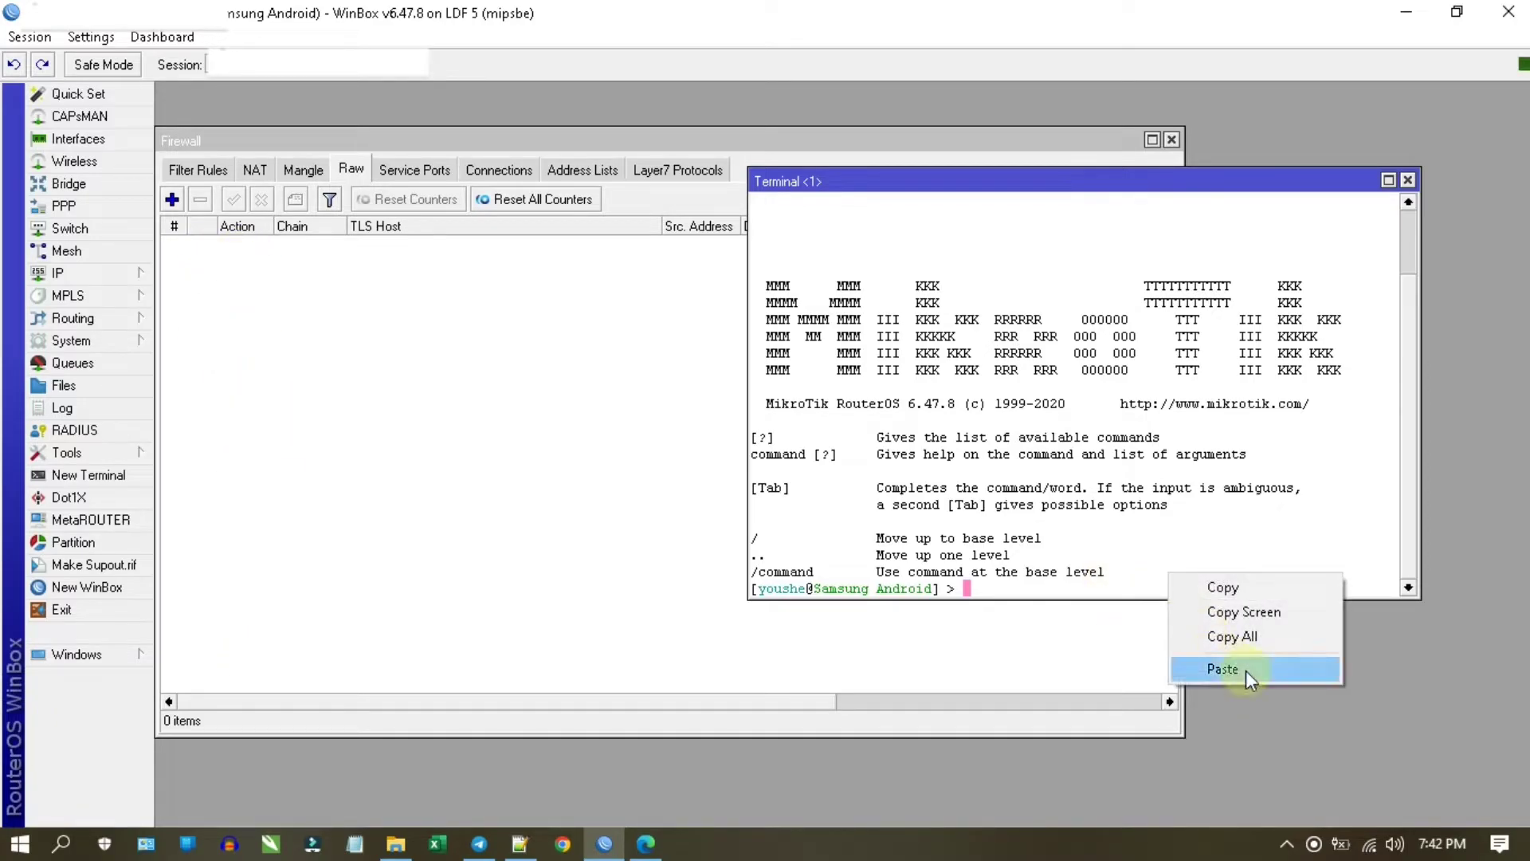
left_click(1246, 671)
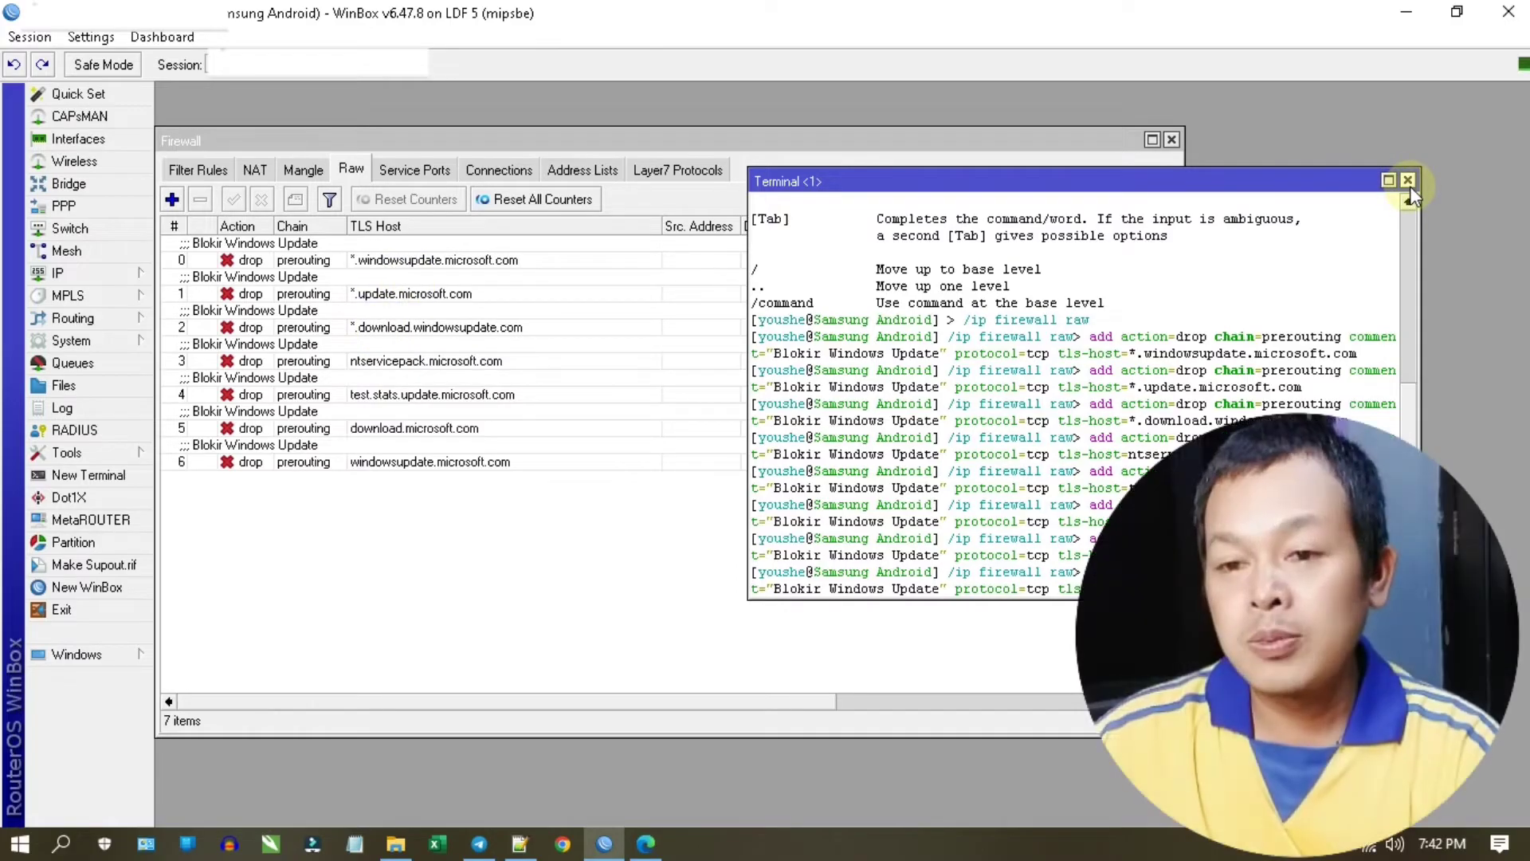
left_click(1408, 180)
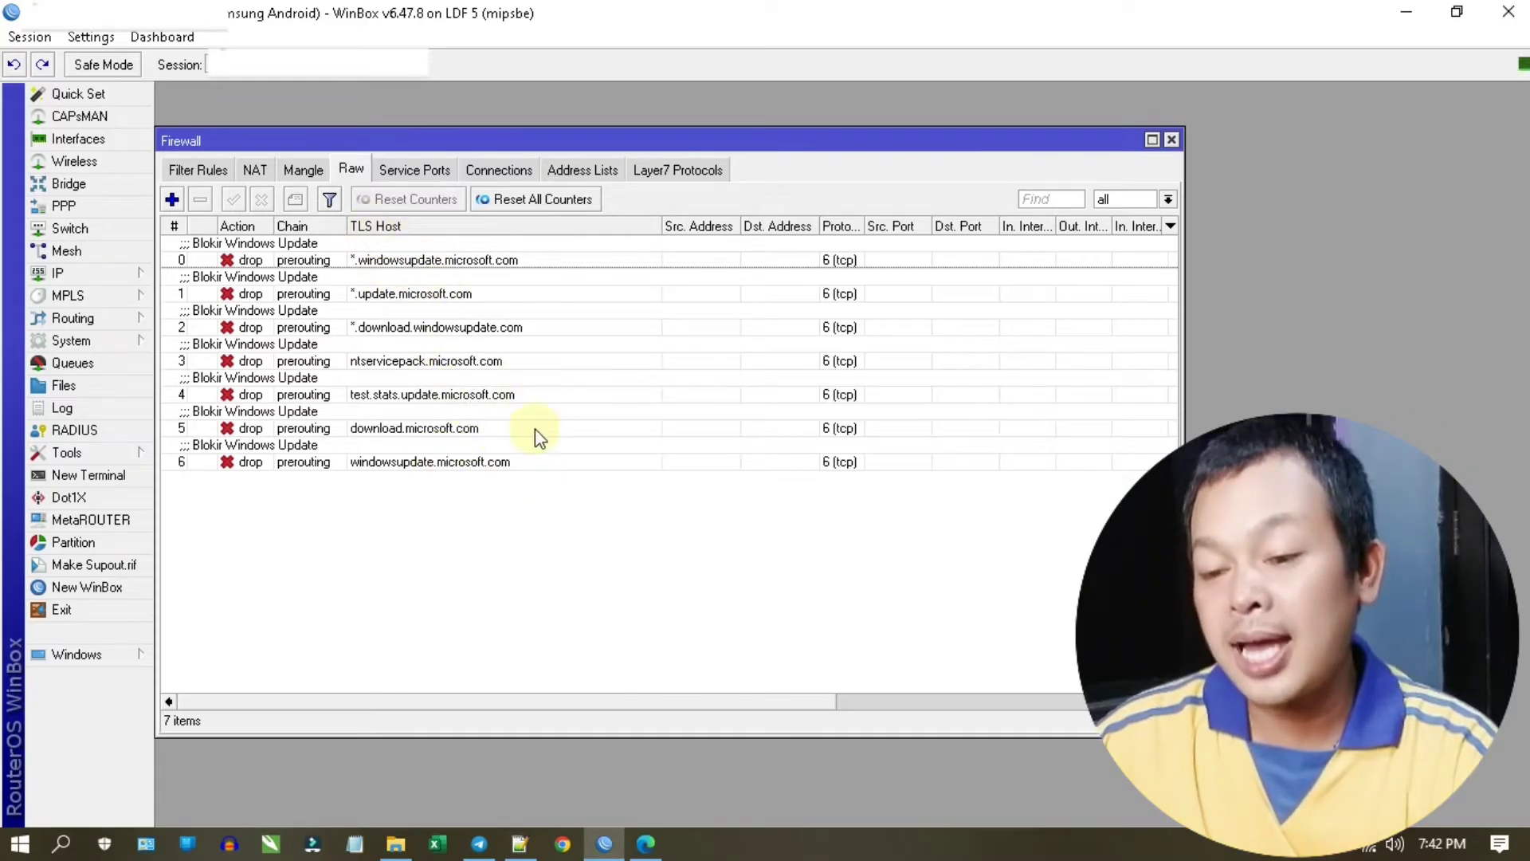
- Review the TLS host list and finished-rules picture on the web page, and switch back to WinBox to compare them with the raw rules
left_click(660, 841)
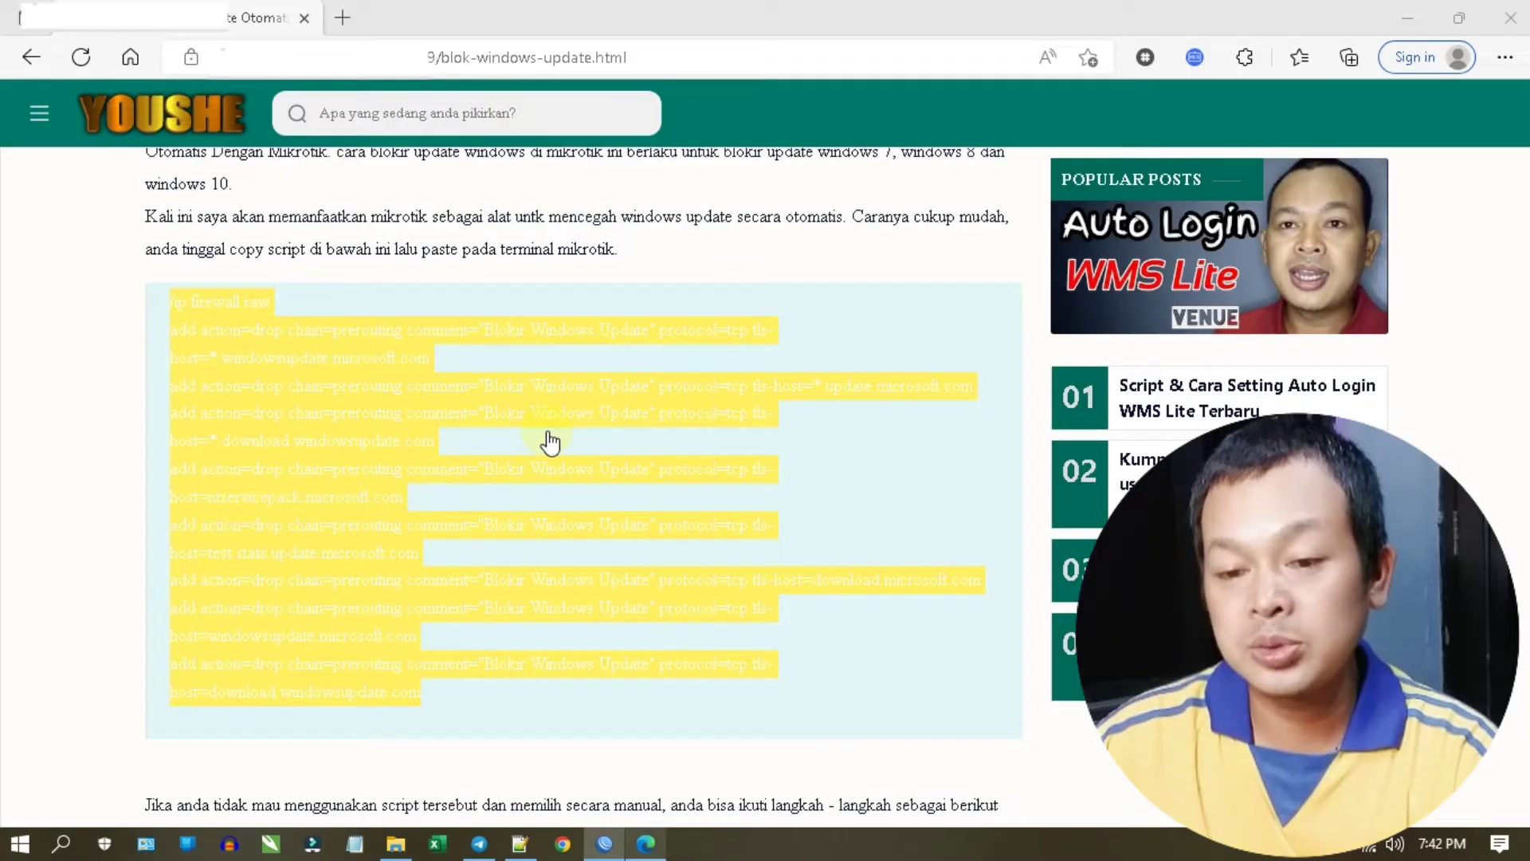
scroll(547, 437, "down", 8)
scroll(544, 434, "down", 14)
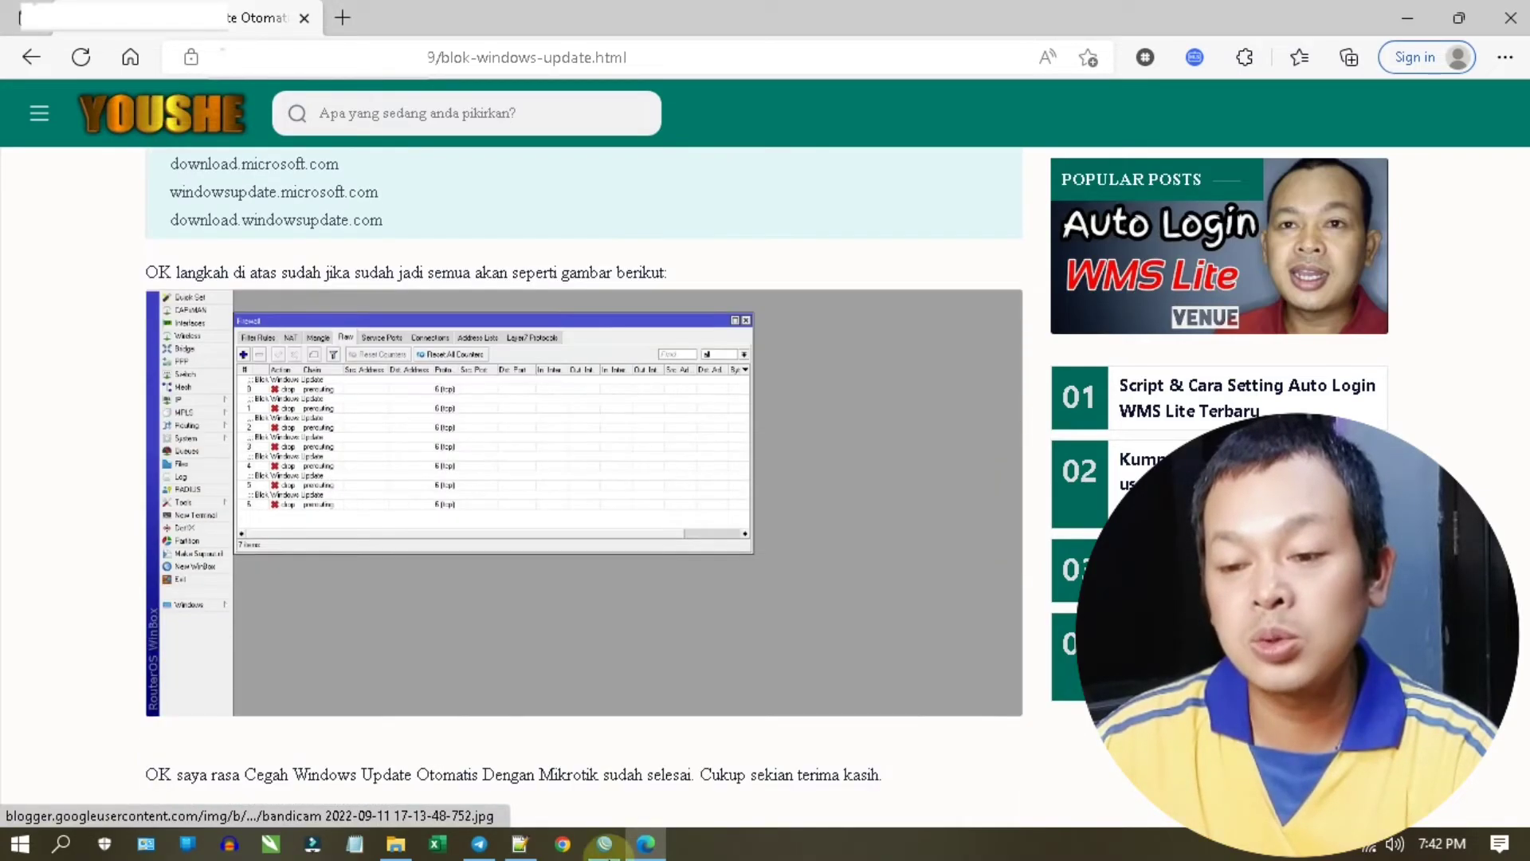
scroll(544, 435, "up", 3)
left_click(607, 845)
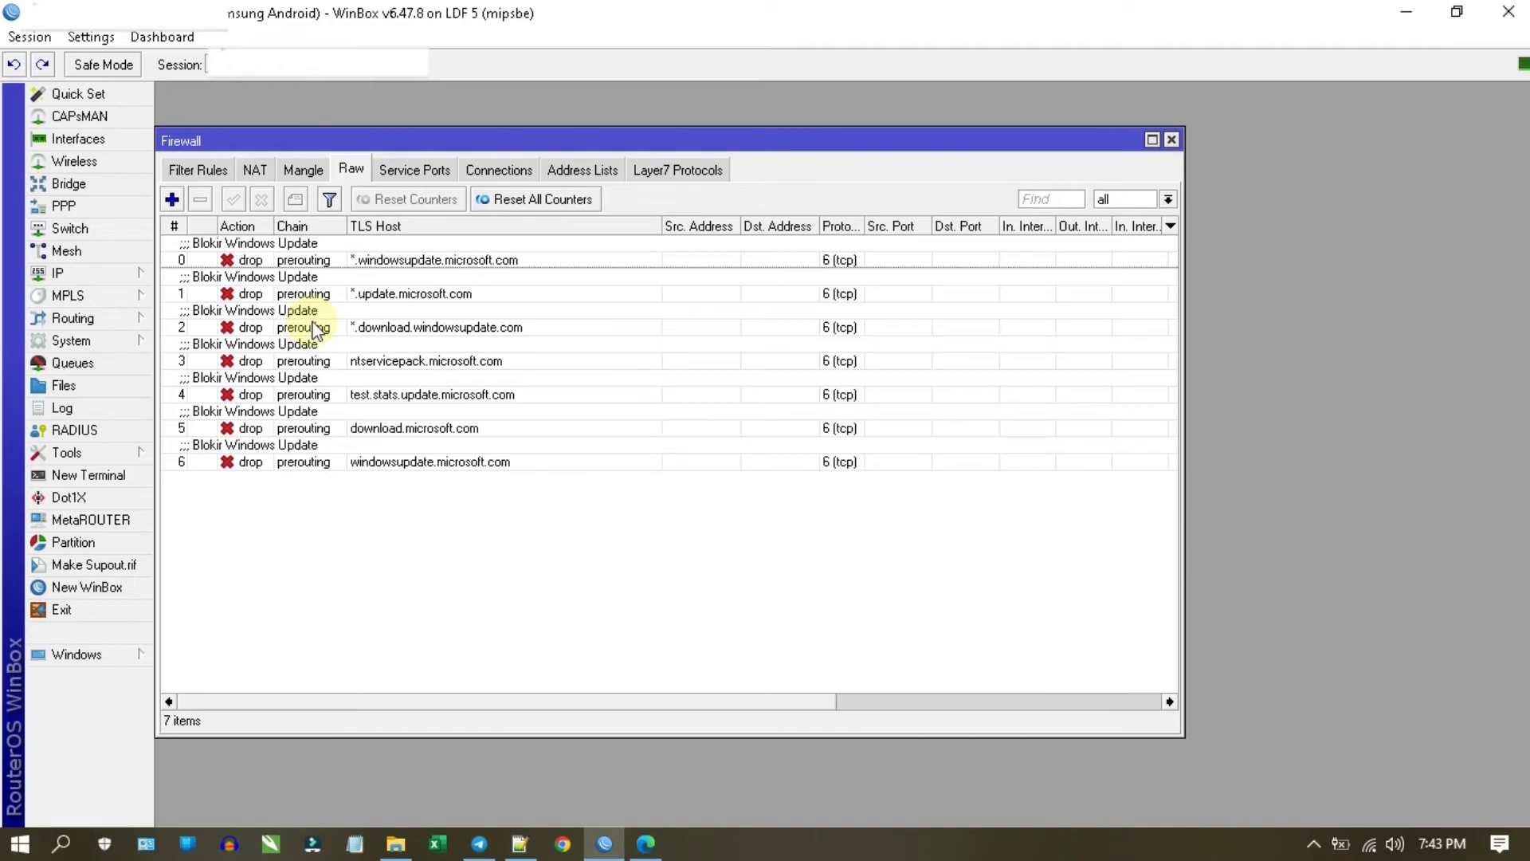
- Switch to the browser and look over the article's script and its illustrated manual steps for the Advanced TLS Host setting
left_click(660, 847)
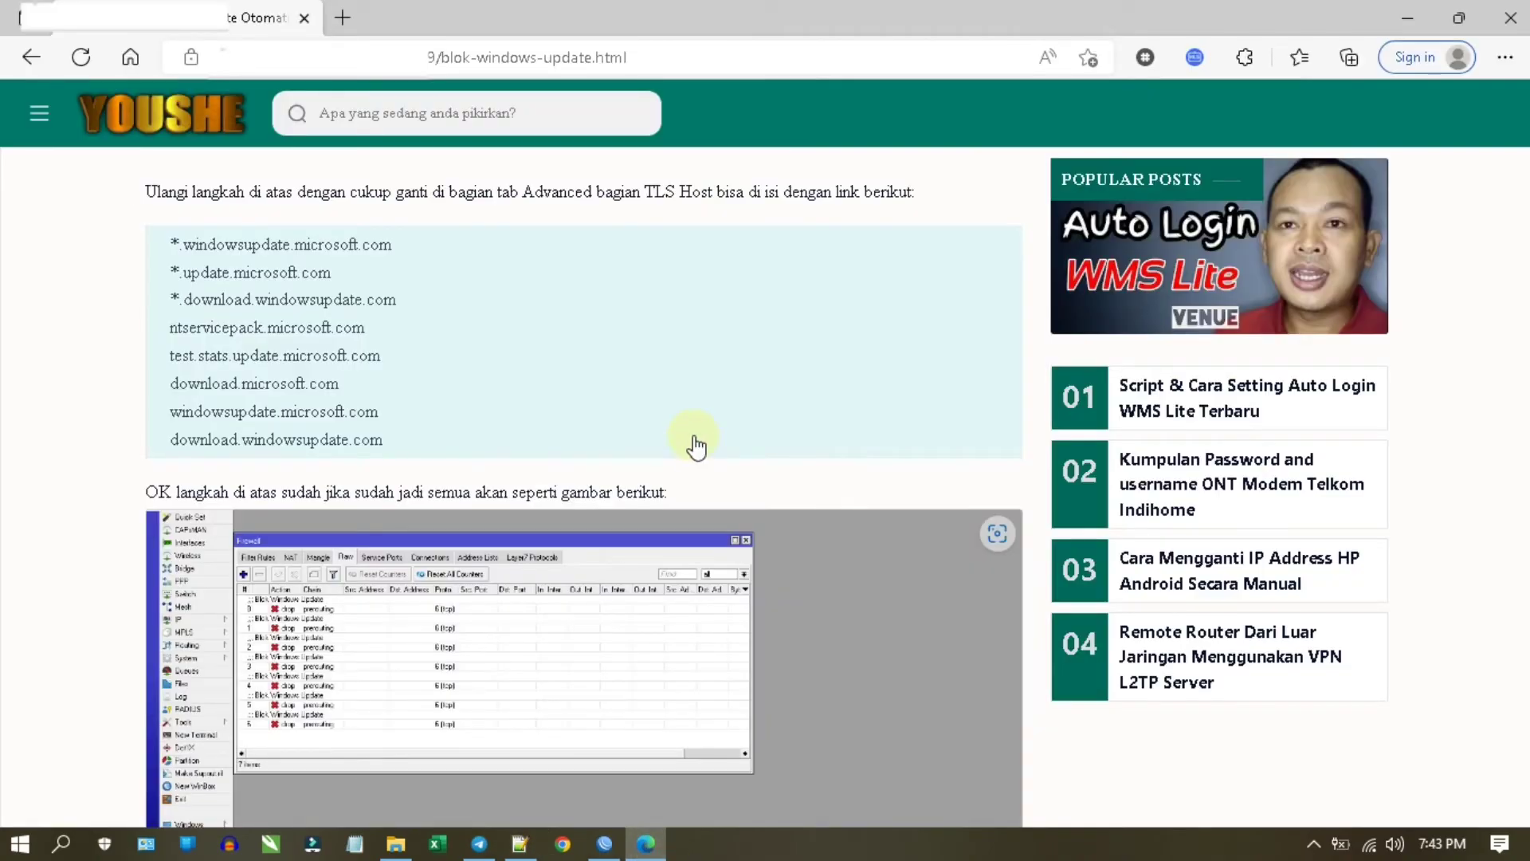
scroll(696, 446, "up", 20)
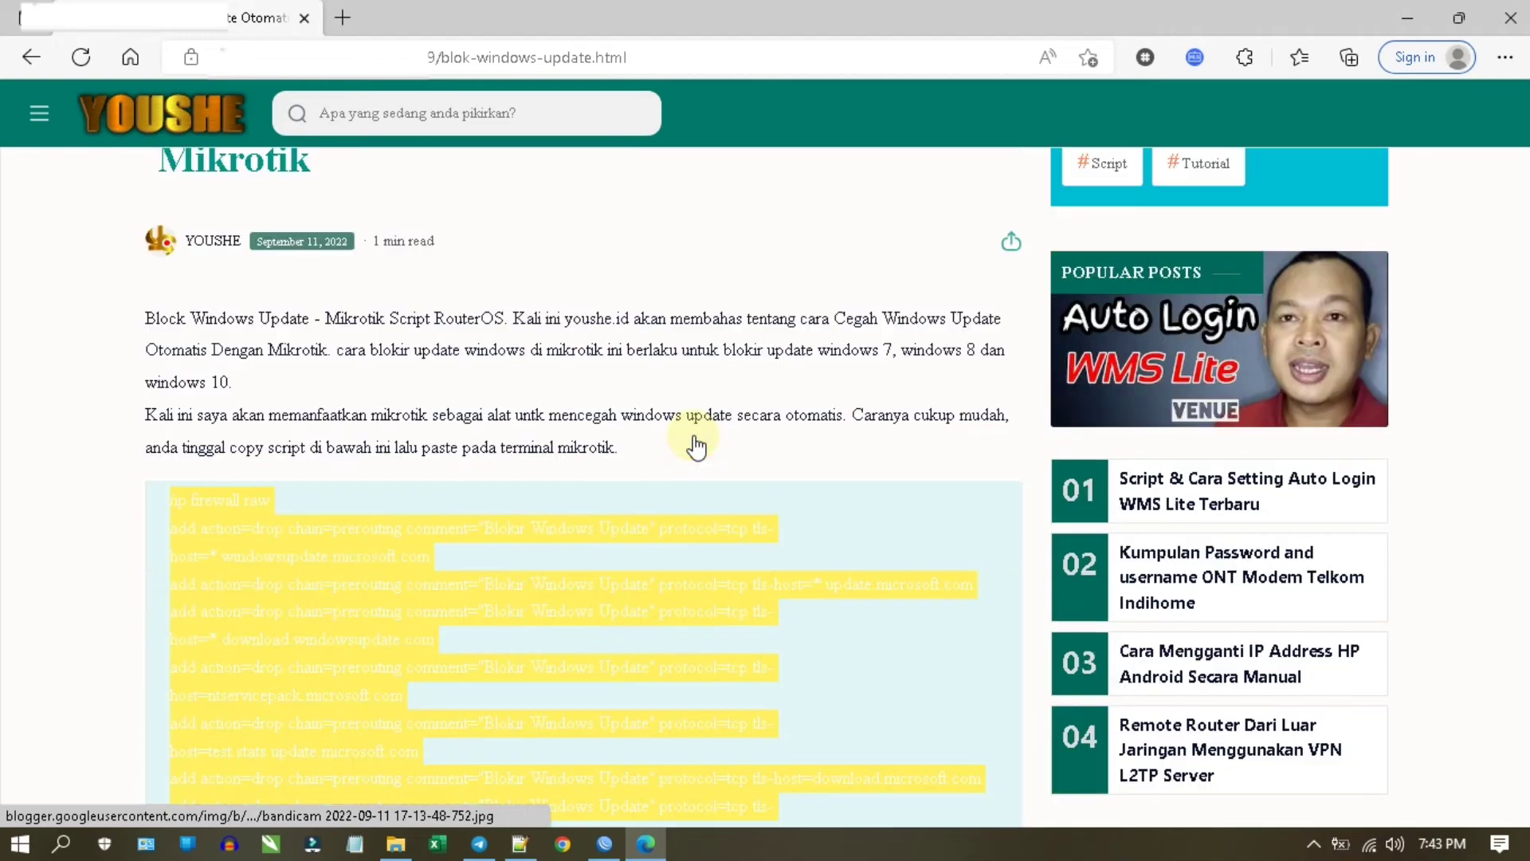
scroll(696, 446, "down", 15)
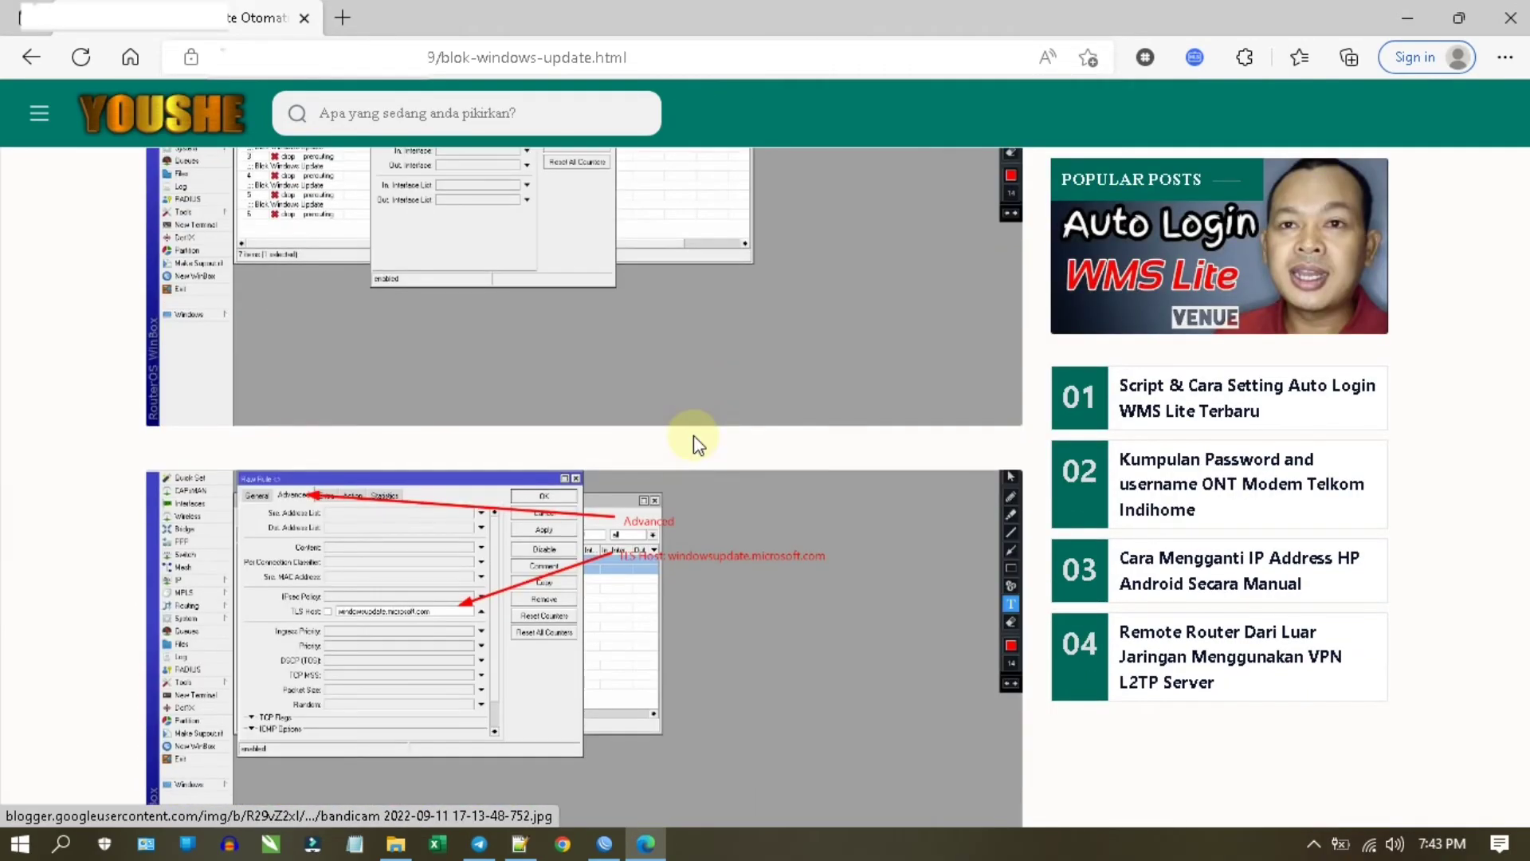